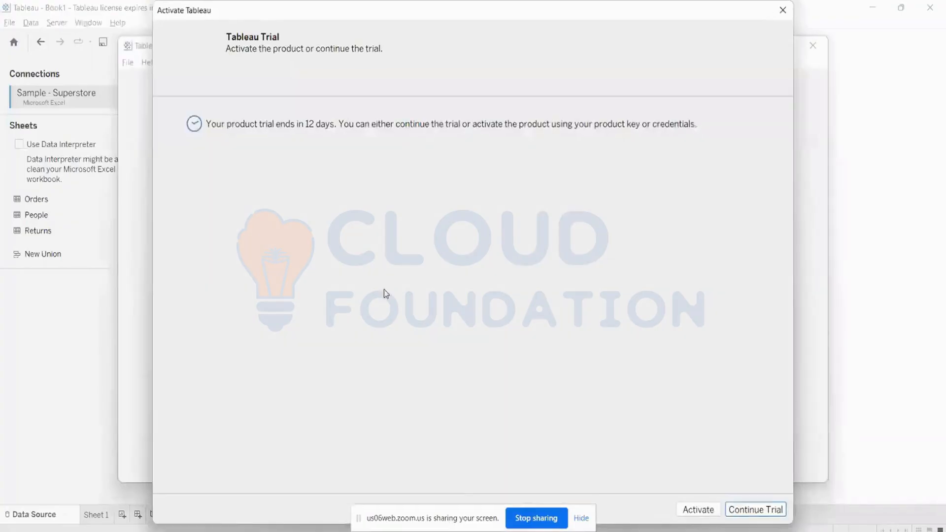
Continue the Tableau trial and maximize the new Book2 workbook window.
{"action": "left_click", "coordinate": [733, 508]}
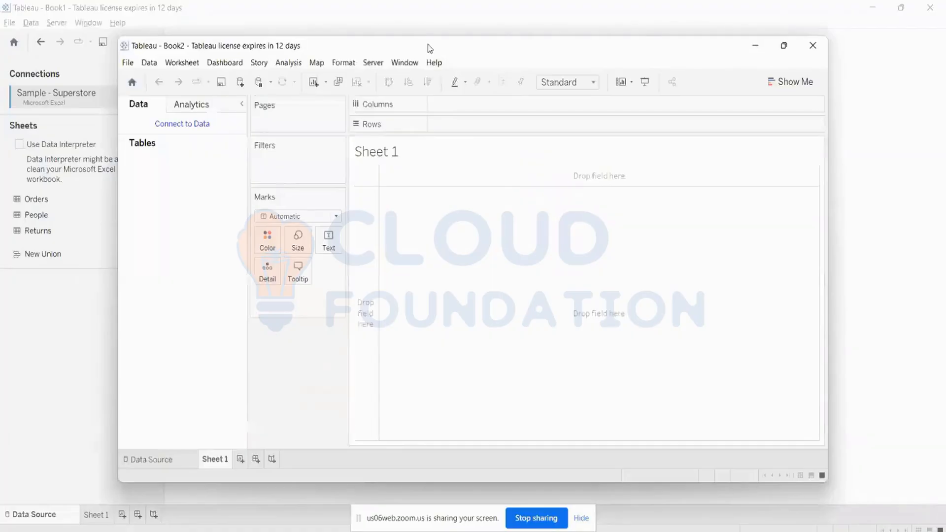
{"action": "double_click", "coordinate": [427, 44]}
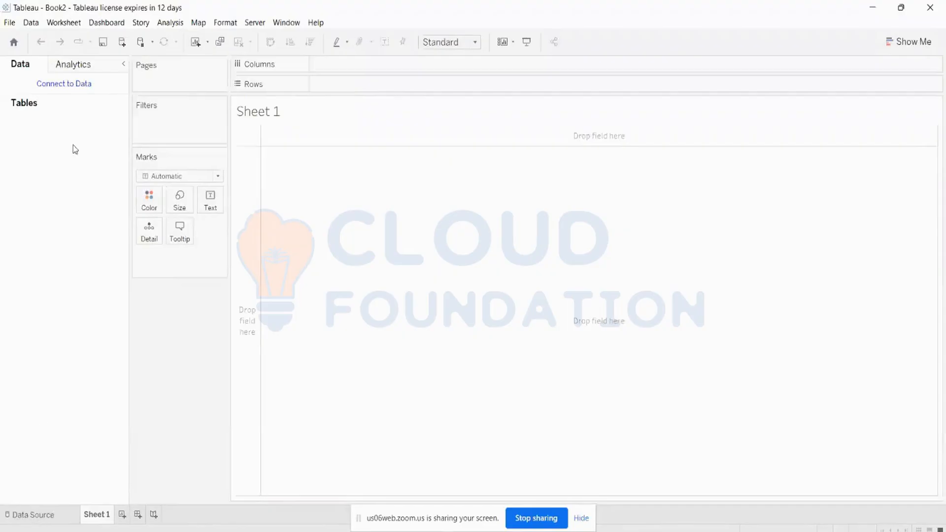
Connect Book2 to the Sample - Superstore Excel file and add the Orders sheet to the canvas.
{"action": "left_click", "coordinate": [67, 87]}
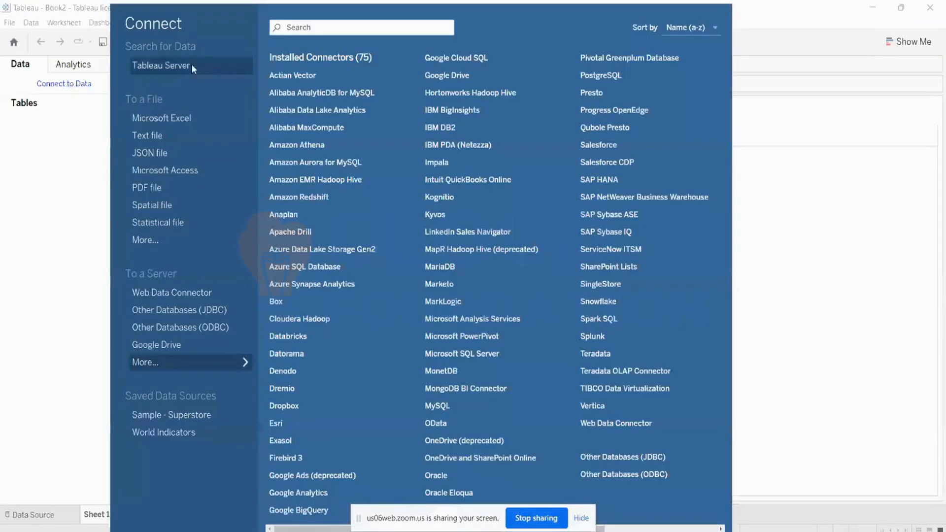
{"action": "left_click", "coordinate": [180, 118]}
{"action": "scroll", "coordinate": [177, 187], "scroll_direction": "down", "scroll_amount": 5}
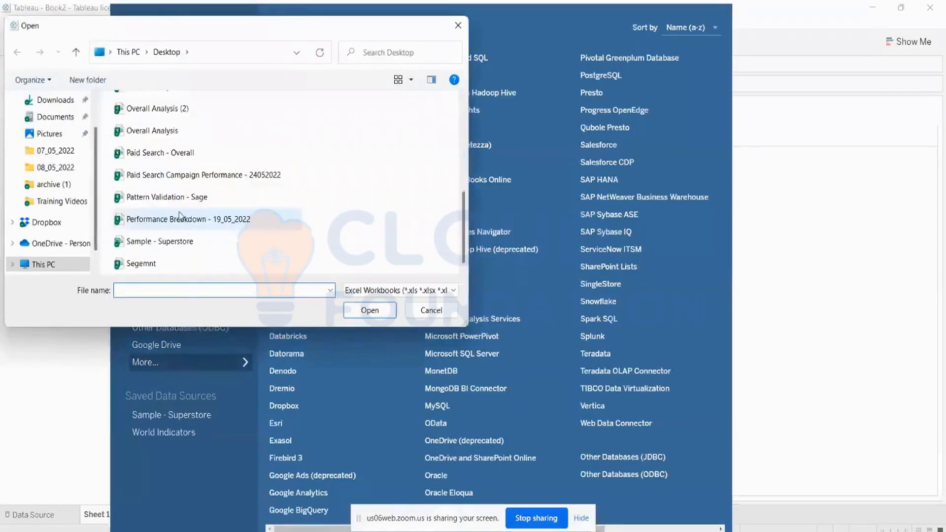
{"action": "double_click", "coordinate": [170, 242]}
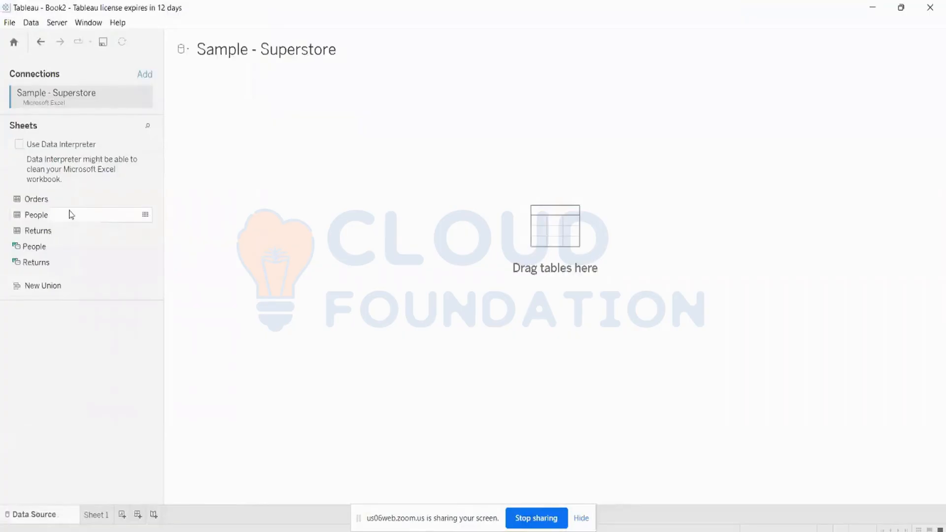
{"action": "left_click_drag", "start_coordinate": [40, 200], "coordinate": [334, 154]}
Keep Orders as the data source, hide the field details panel, and go to Sheet 1.
{"action": "double_click", "coordinate": [253, 120]}
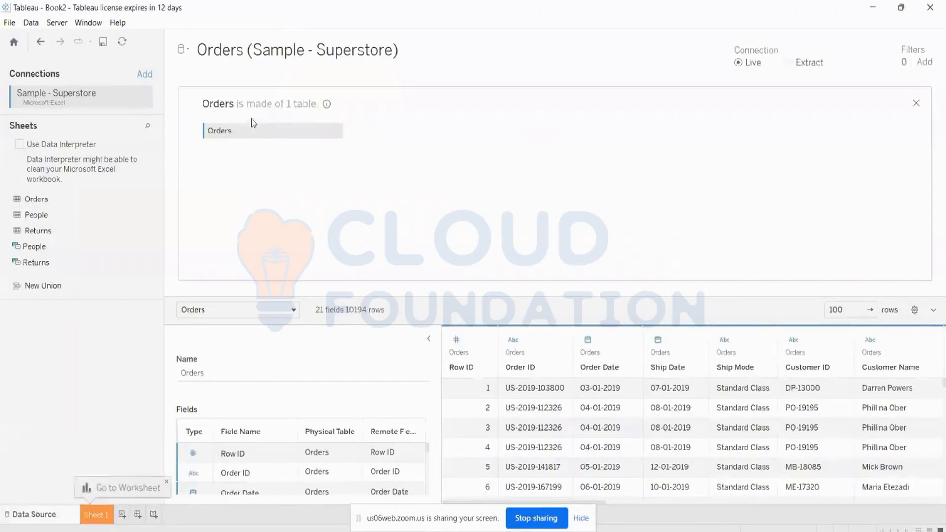
{"action": "mouse_move", "coordinate": [34, 215]}
{"action": "left_mouse_down"}
{"action": "mouse_move", "coordinate": [371, 136]}
{"action": "mouse_move", "coordinate": [340, 134]}
{"action": "mouse_move", "coordinate": [22, 216]}
{"action": "left_mouse_up"}
{"action": "left_click", "coordinate": [336, 130]}
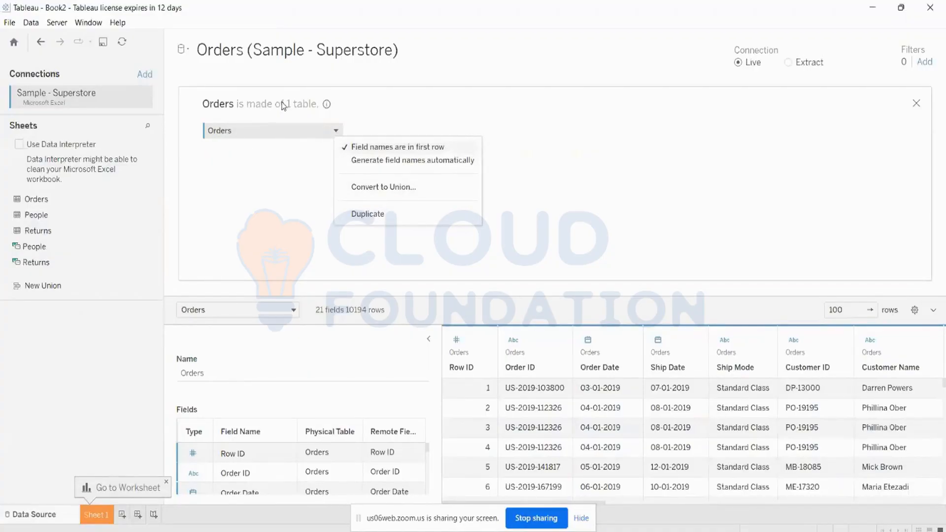
{"action": "left_click", "coordinate": [187, 51]}
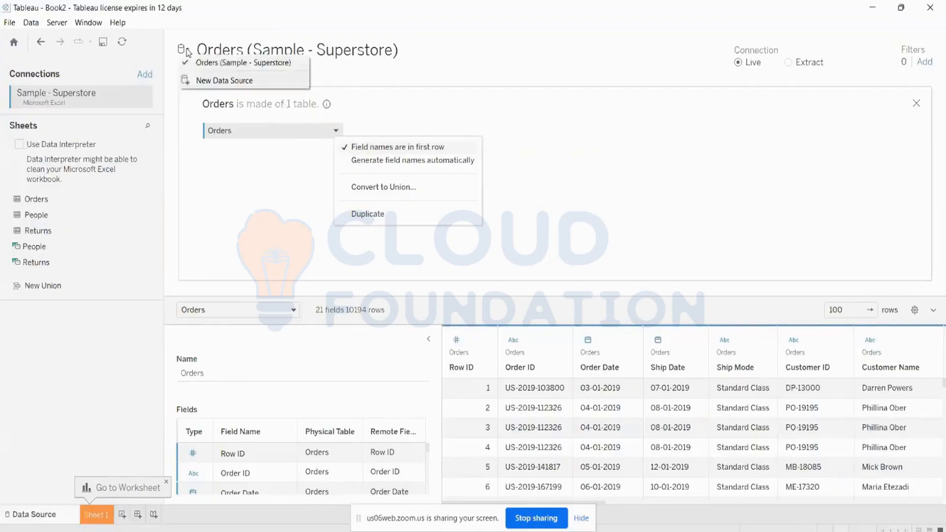
{"action": "left_click", "coordinate": [537, 5]}
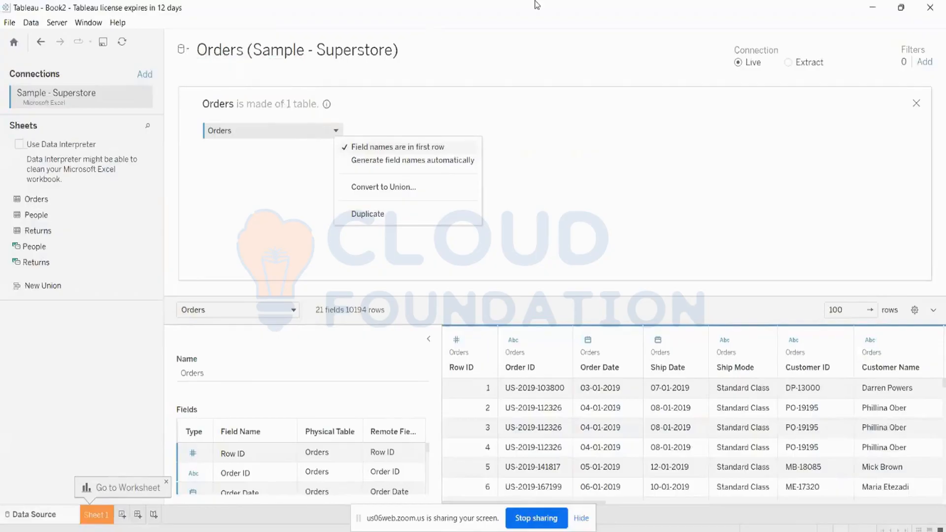
{"action": "left_click", "coordinate": [428, 339]}
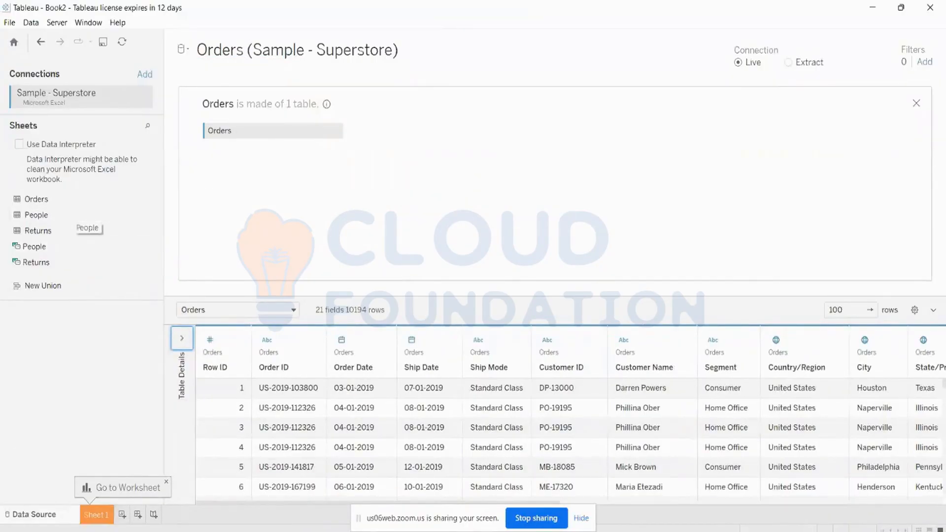
{"action": "left_click", "coordinate": [97, 515]}
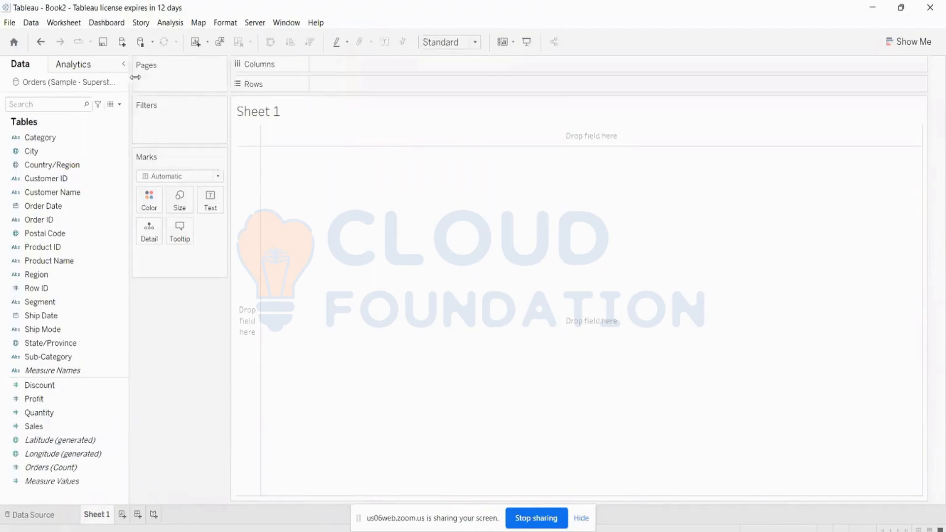
Widen the Data pane so 'Orders (Sample - Superstore)' and its field names show in full.
{"action": "left_click_drag", "start_coordinate": [135, 77], "coordinate": [177, 83]}
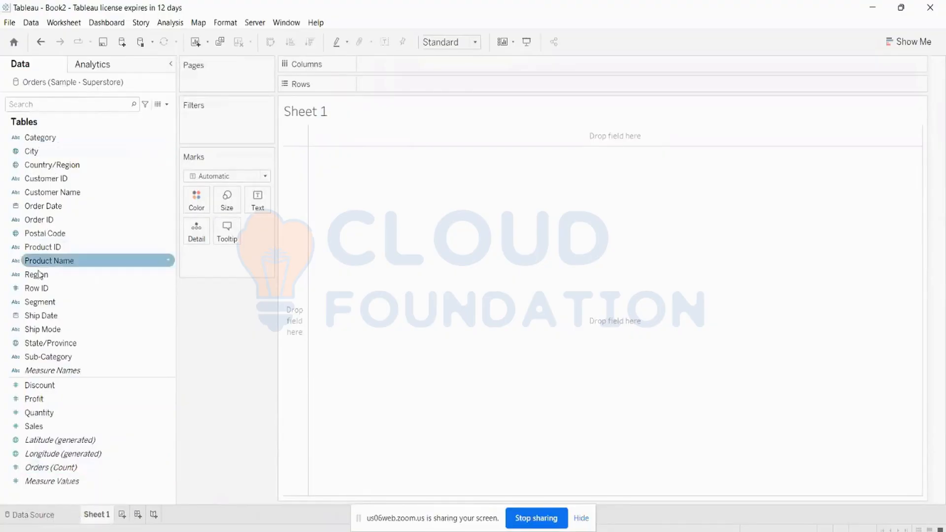
Review the People sheet's four regions and regional managers from the Data Source page.
{"action": "left_click", "coordinate": [53, 512]}
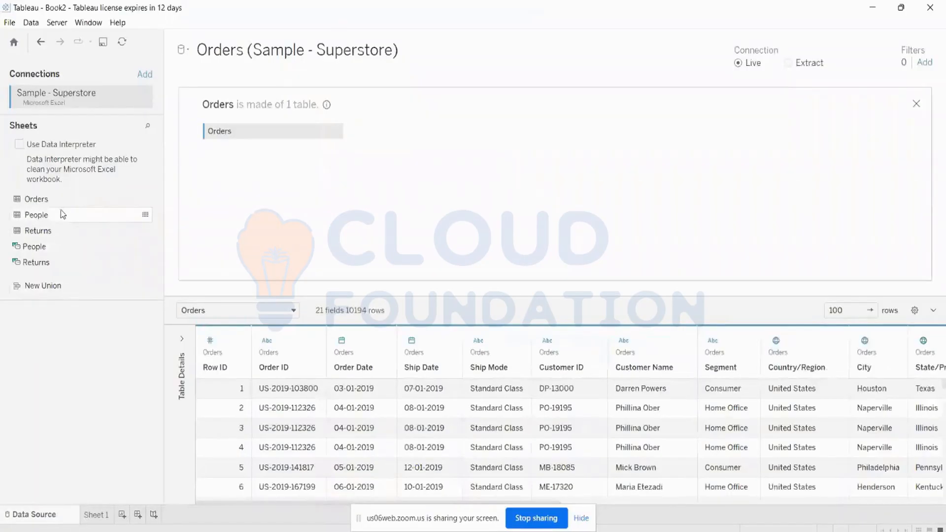
{"action": "left_click", "coordinate": [146, 216]}
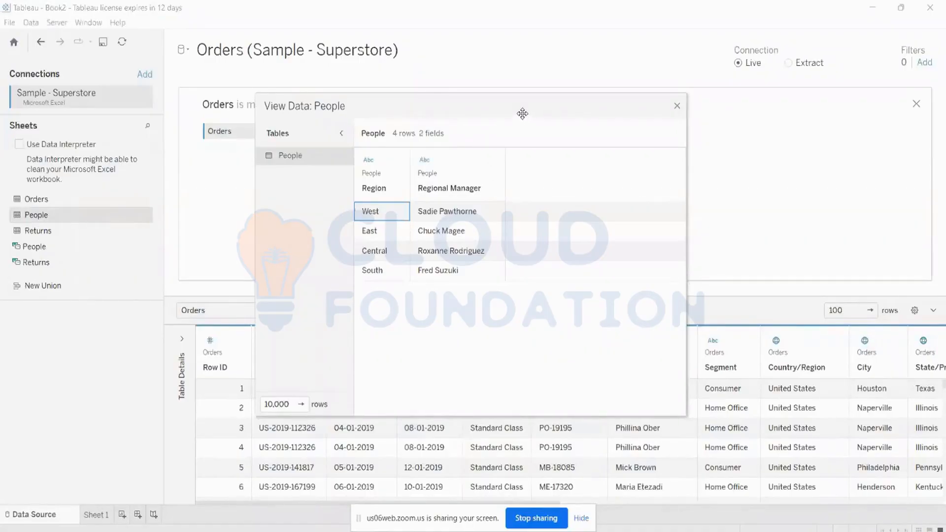
{"action": "left_click_drag", "start_coordinate": [523, 114], "coordinate": [530, 3]}
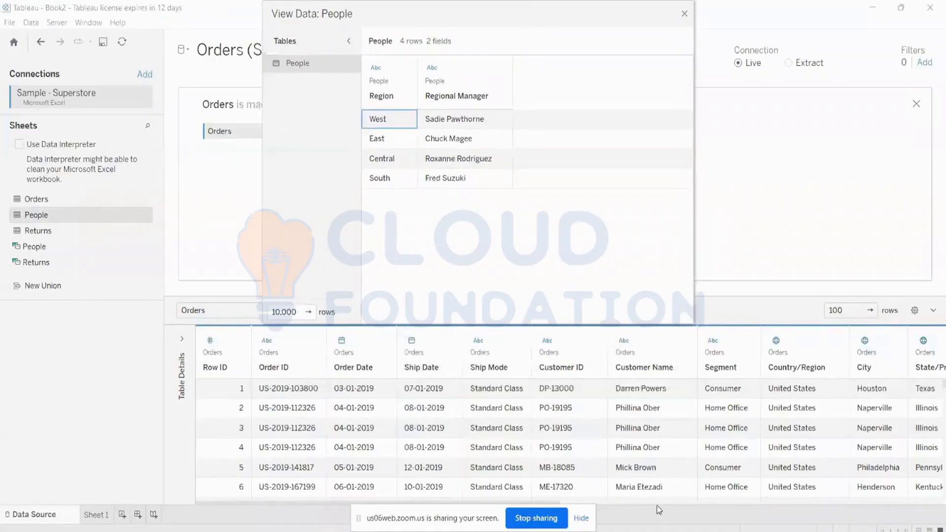
{"action": "left_click", "coordinate": [581, 519]}
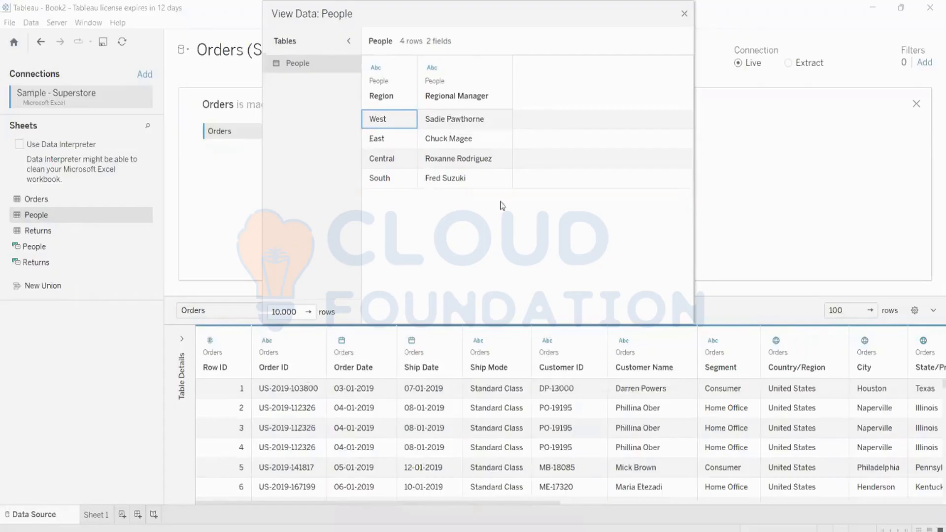
{"action": "left_click", "coordinate": [685, 15]}
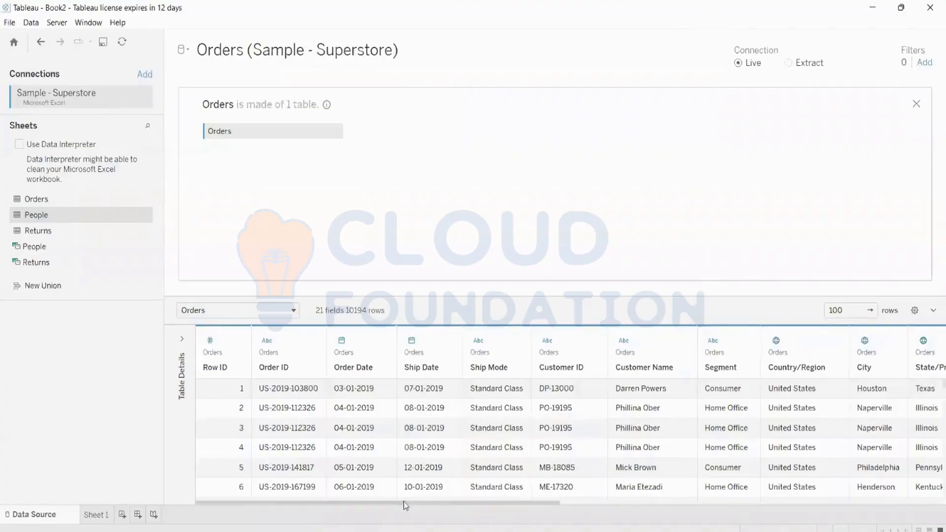
Compare the Orders Region column with the People preview, then return to Sheet 1.
{"action": "left_click_drag", "start_coordinate": [404, 502], "coordinate": [758, 502]}
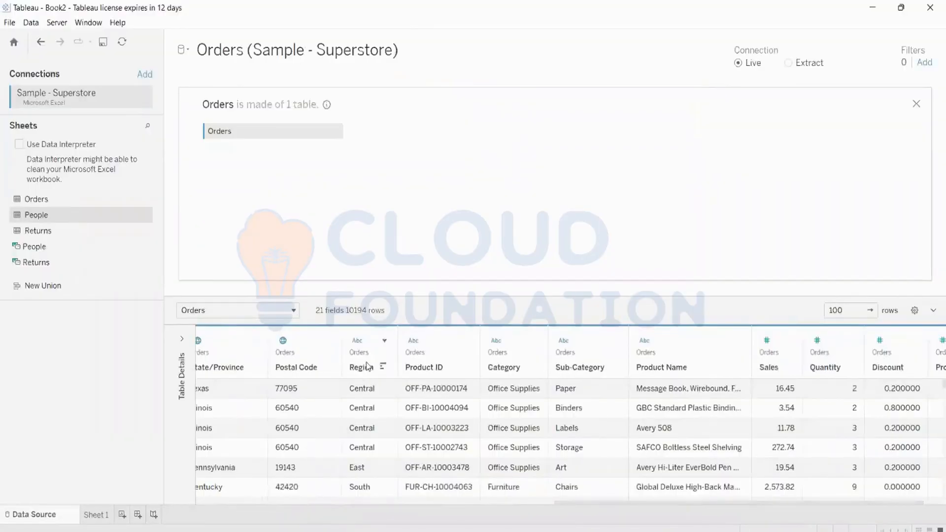
{"action": "mouse_move", "coordinate": [148, 217]}
{"action": "left_click", "coordinate": [146, 216]}
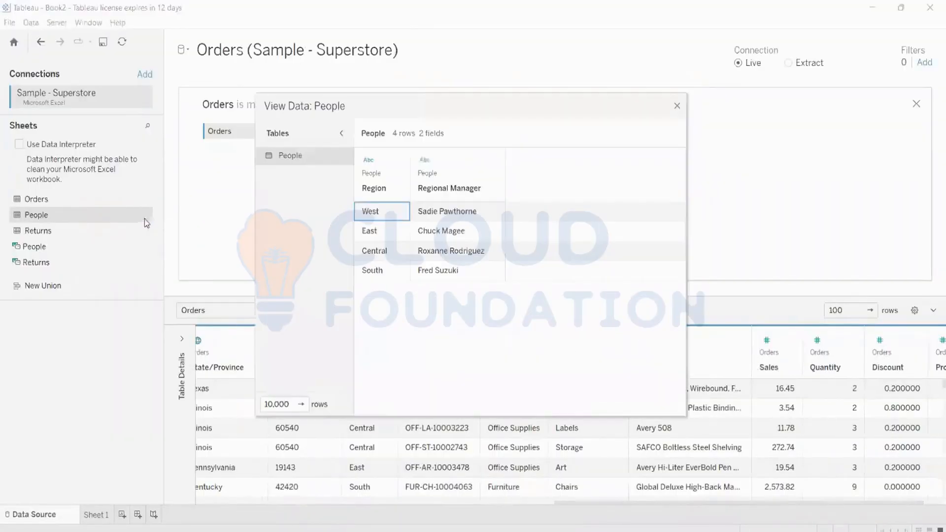
{"action": "left_click_drag", "start_coordinate": [473, 105], "coordinate": [498, 12]}
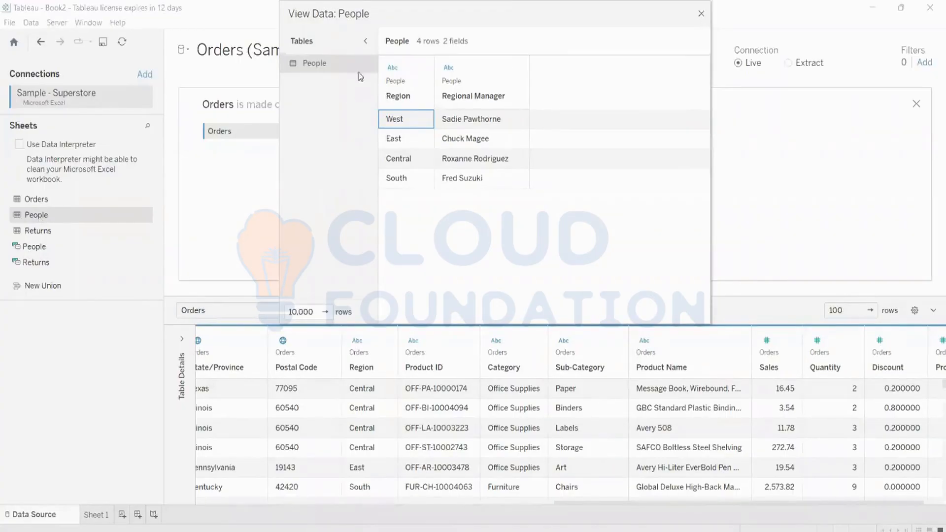
{"action": "left_click", "coordinate": [702, 13]}
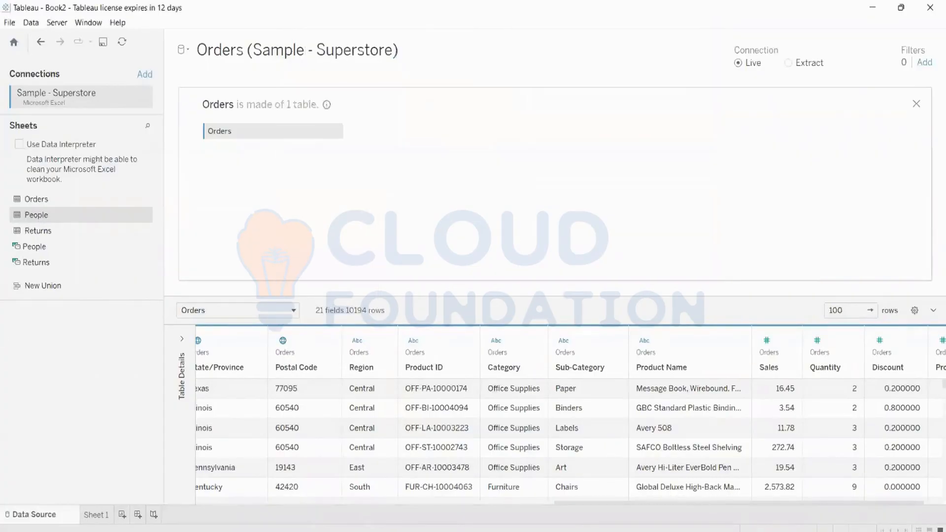
{"action": "left_click", "coordinate": [101, 513]}
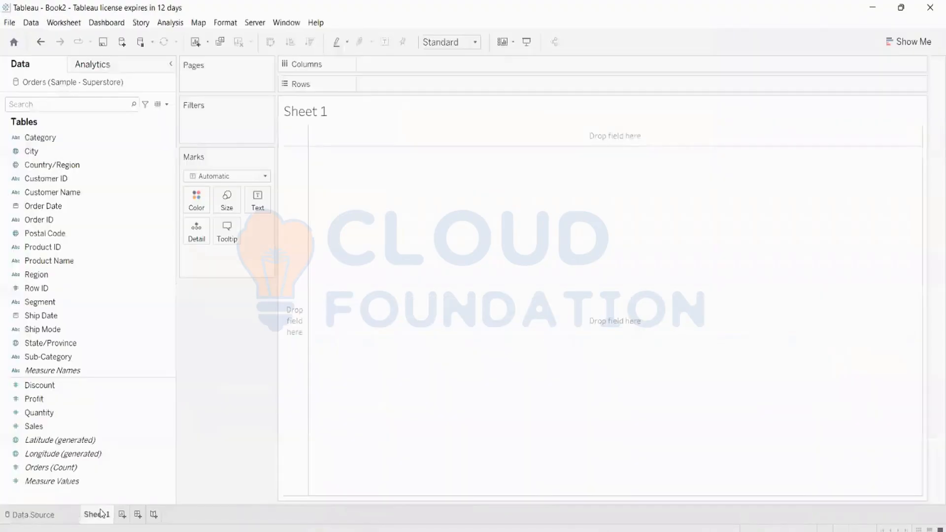
Return to the Data Source page and start a new data source, cancelling a text-file attempt.
{"action": "right_click", "coordinate": [97, 85]}
{"action": "left_click", "coordinate": [228, 450]}
{"action": "left_click", "coordinate": [60, 515]}
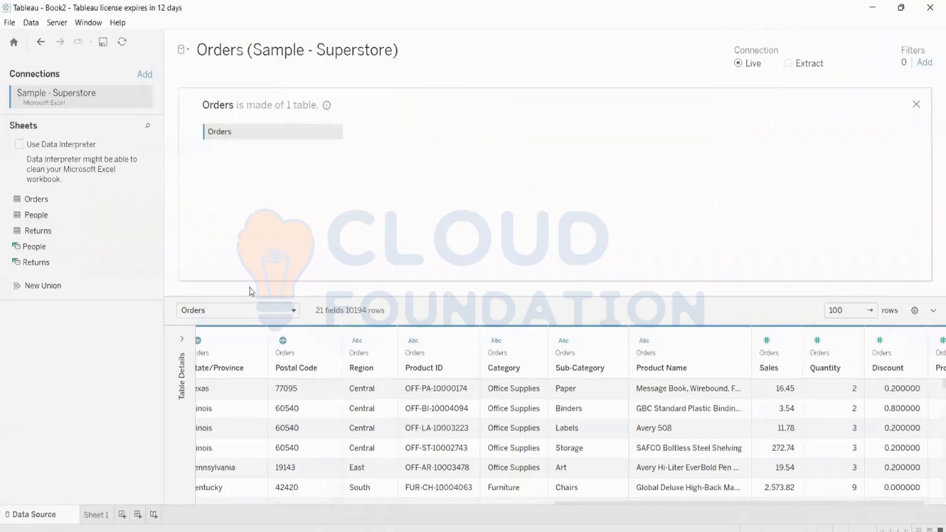
{"action": "left_click", "coordinate": [189, 54]}
{"action": "left_click", "coordinate": [199, 80]}
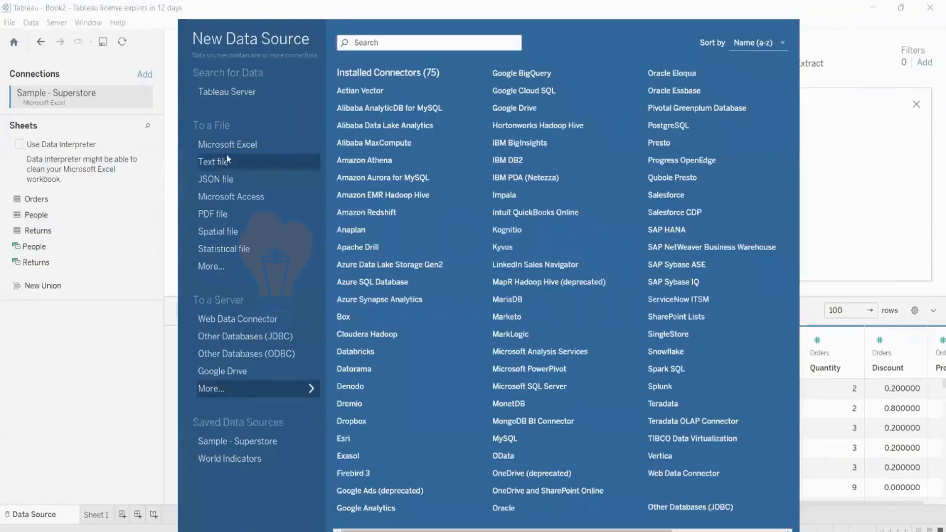
{"action": "left_click", "coordinate": [227, 156]}
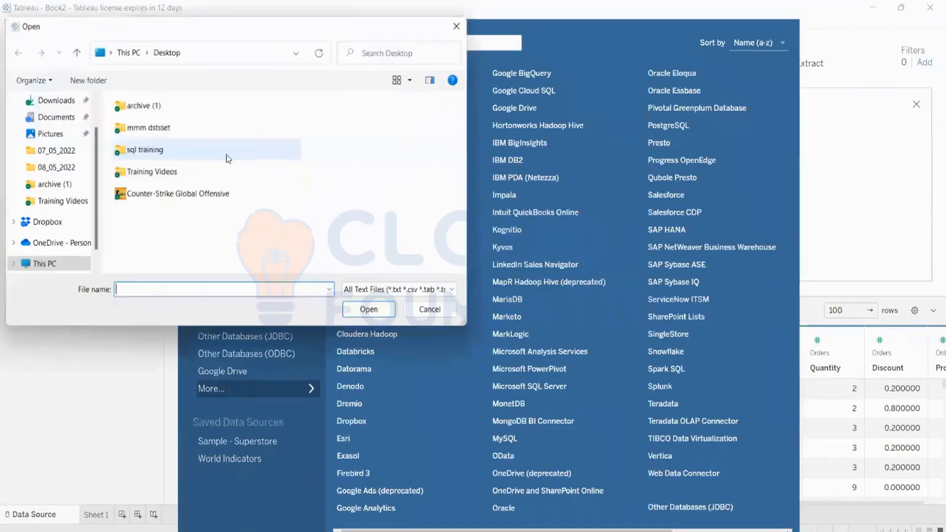
{"action": "left_click", "coordinate": [425, 313]}
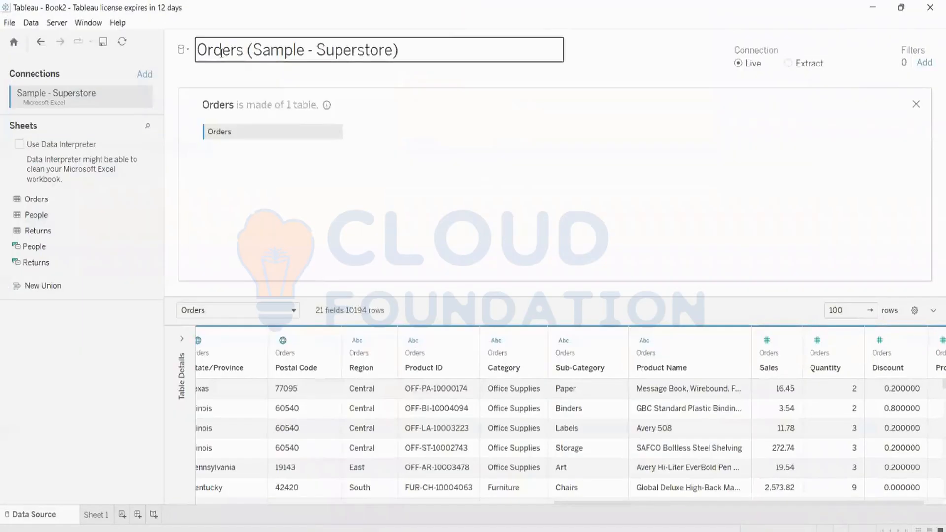
Add a new Microsoft Excel connection to the Sample - Superstore workbook.
{"action": "left_click", "coordinate": [186, 50]}
{"action": "left_click", "coordinate": [200, 79]}
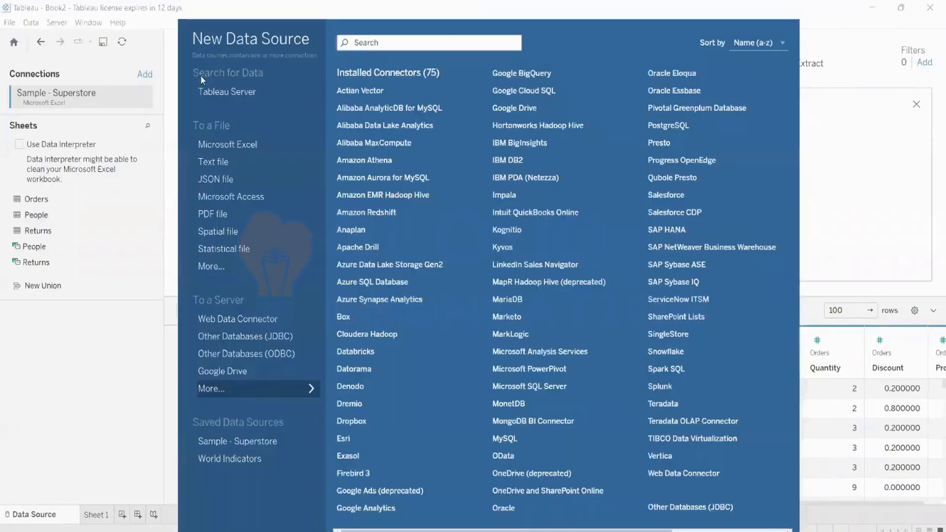
{"action": "left_click", "coordinate": [207, 145]}
{"action": "scroll", "coordinate": [208, 148], "scroll_direction": "down", "scroll_amount": 5}
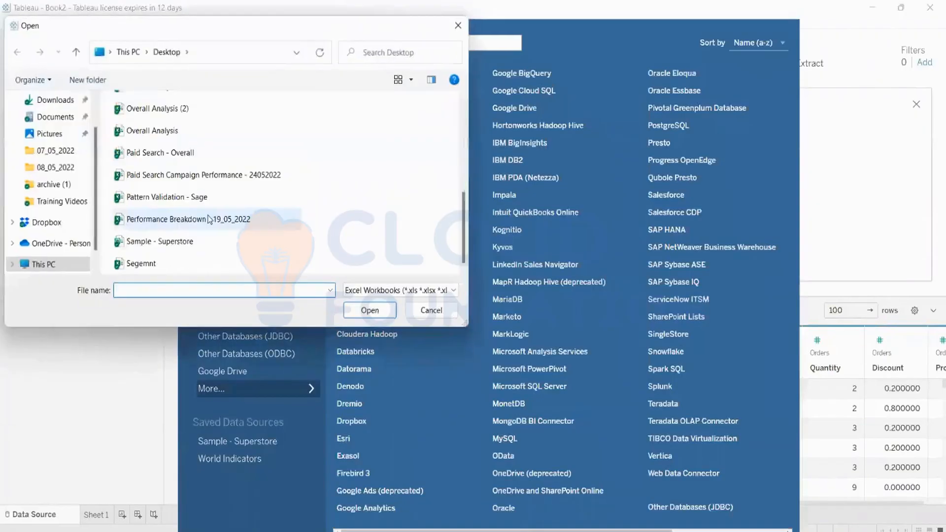
{"action": "left_click", "coordinate": [174, 244]}
{"action": "double_click", "coordinate": [173, 244]}
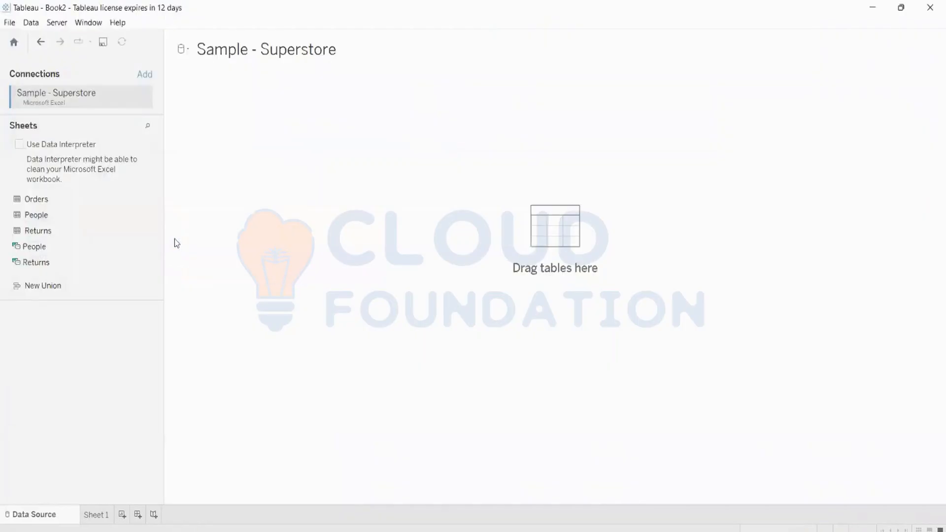
Put the People sheet on the new canvas, then return to Sheet 1 with its Region and Regional Manager fields.
{"action": "left_click_drag", "start_coordinate": [31, 216], "coordinate": [305, 218]}
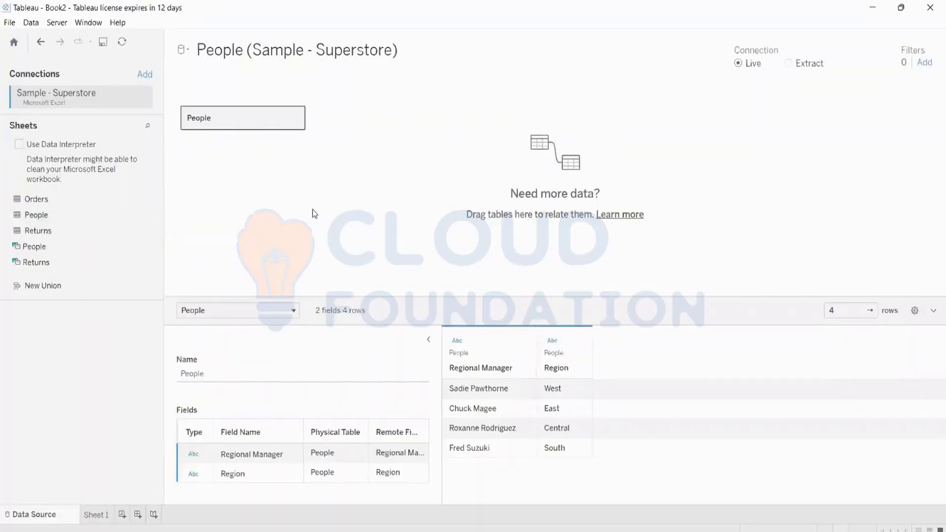
{"action": "left_click", "coordinate": [428, 340]}
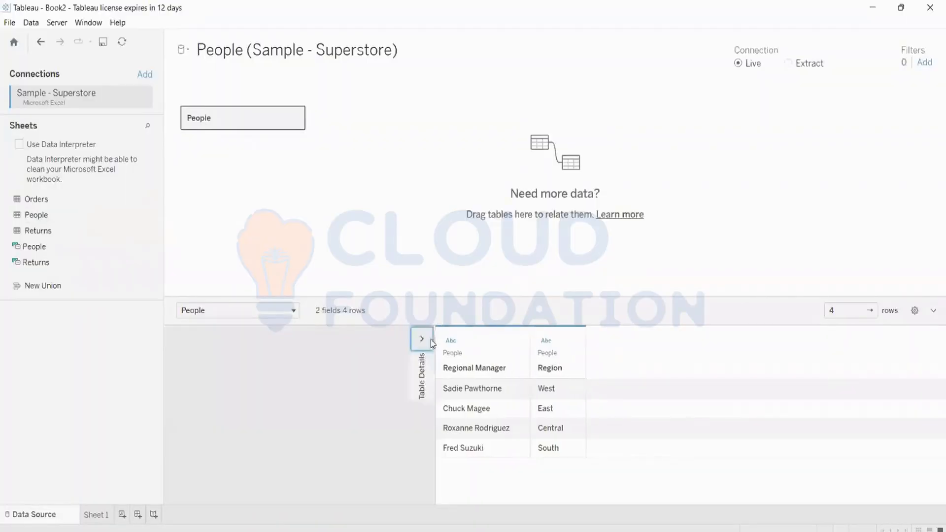
{"action": "double_click", "coordinate": [238, 128]}
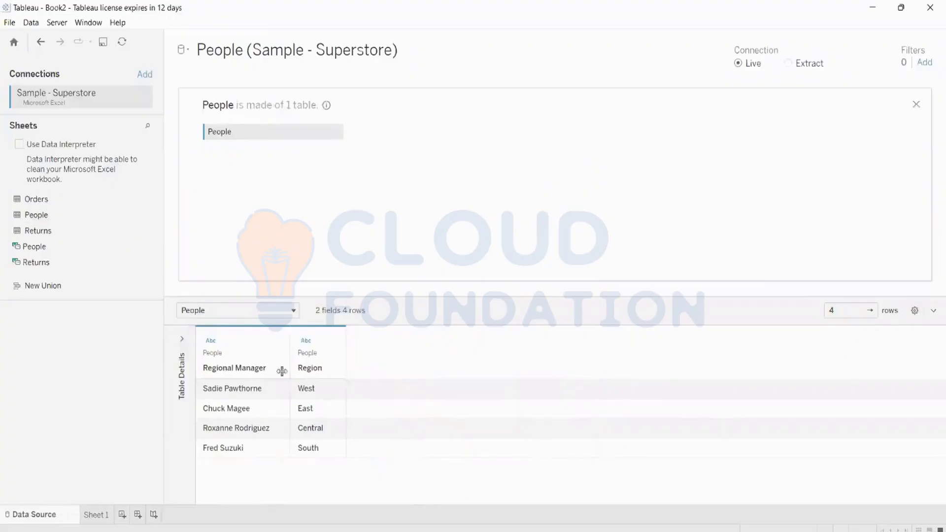
{"action": "left_click", "coordinate": [95, 515]}
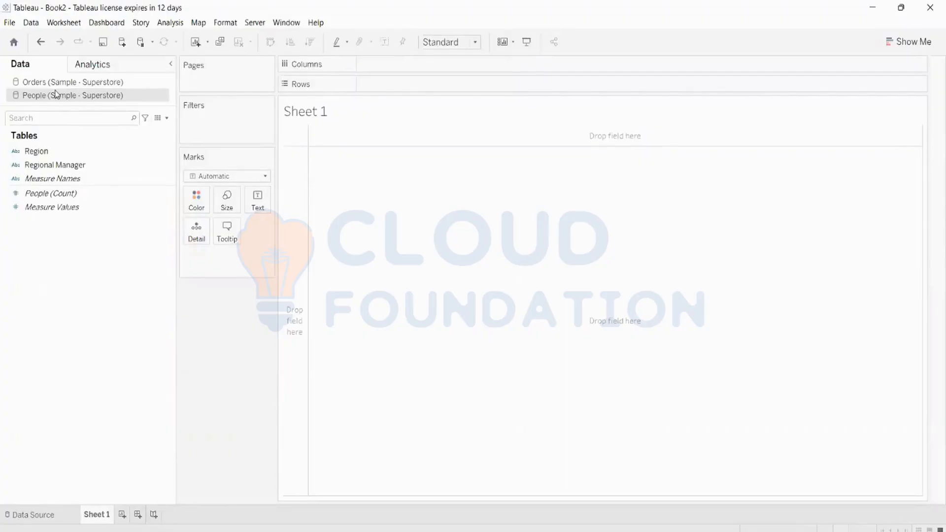
Switch the Data pane between Orders and People, ending on Orders (Sample - Superstore).
{"action": "left_click", "coordinate": [57, 82]}
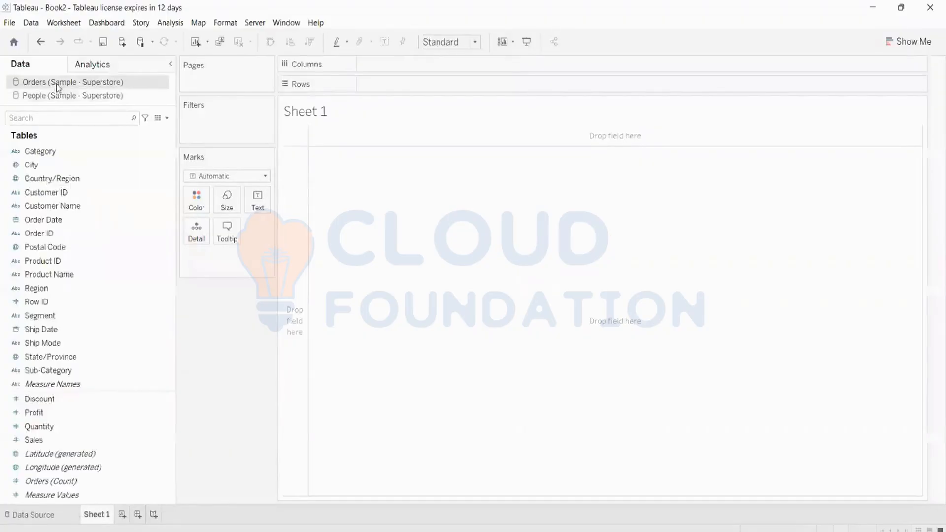
{"action": "left_click", "coordinate": [68, 96]}
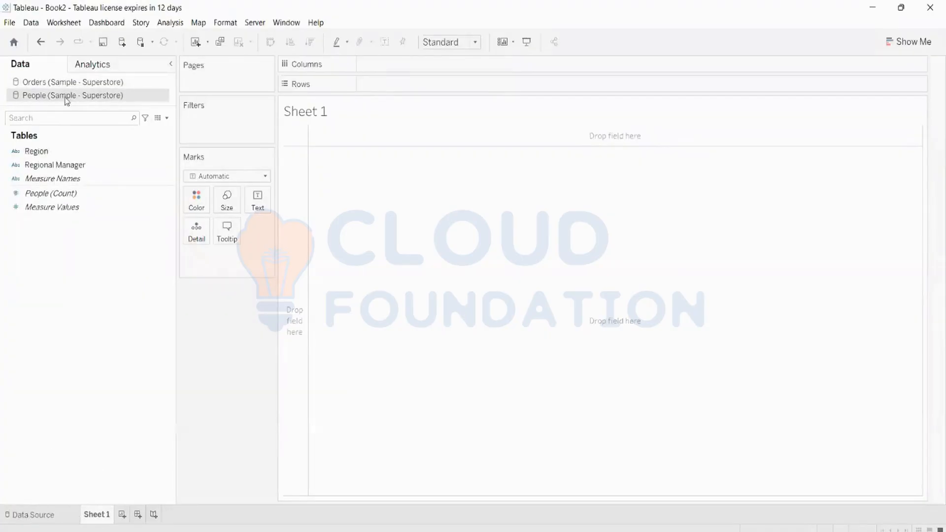
{"action": "left_click", "coordinate": [69, 84]}
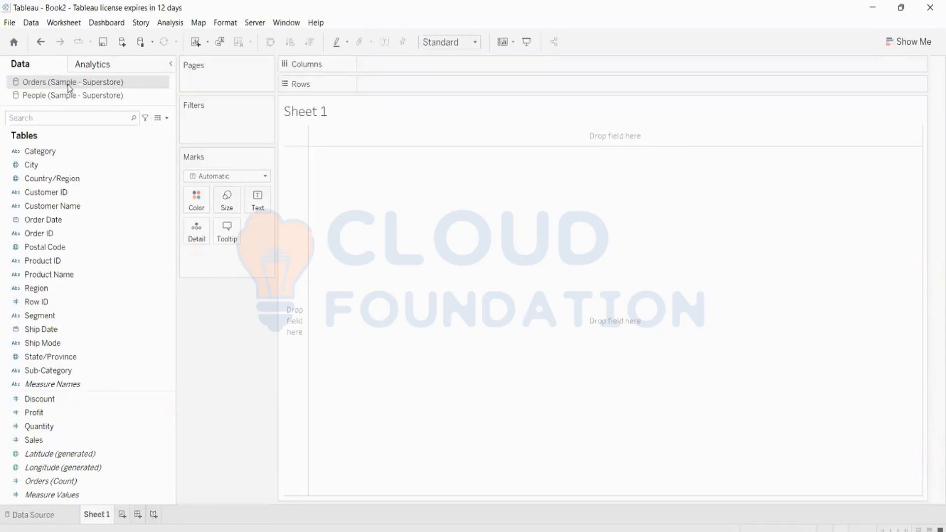
{"action": "left_click", "coordinate": [66, 96]}
{"action": "left_click", "coordinate": [73, 83]}
{"action": "left_click", "coordinate": [69, 96]}
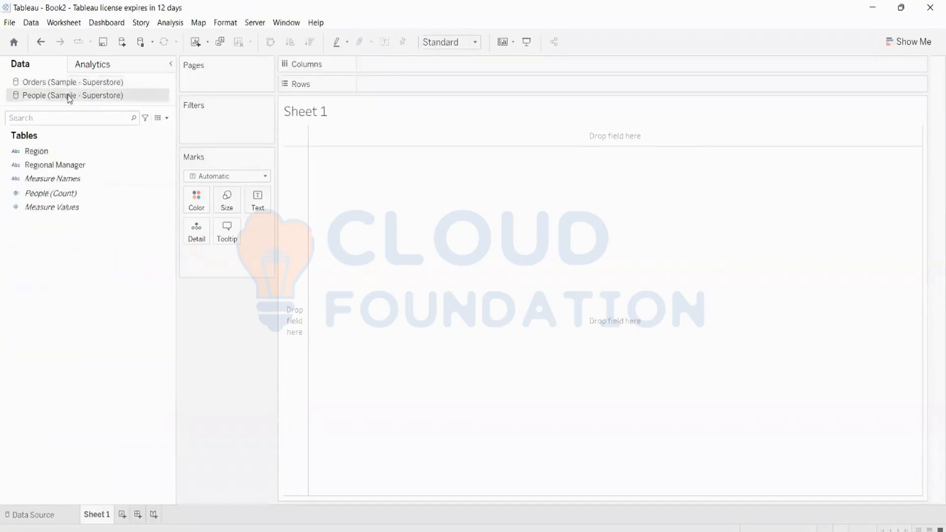
{"action": "left_click", "coordinate": [73, 82]}
{"action": "left_click", "coordinate": [71, 96]}
{"action": "left_click", "coordinate": [74, 83]}
{"action": "left_click", "coordinate": [73, 97]}
{"action": "left_click", "coordinate": [77, 84]}
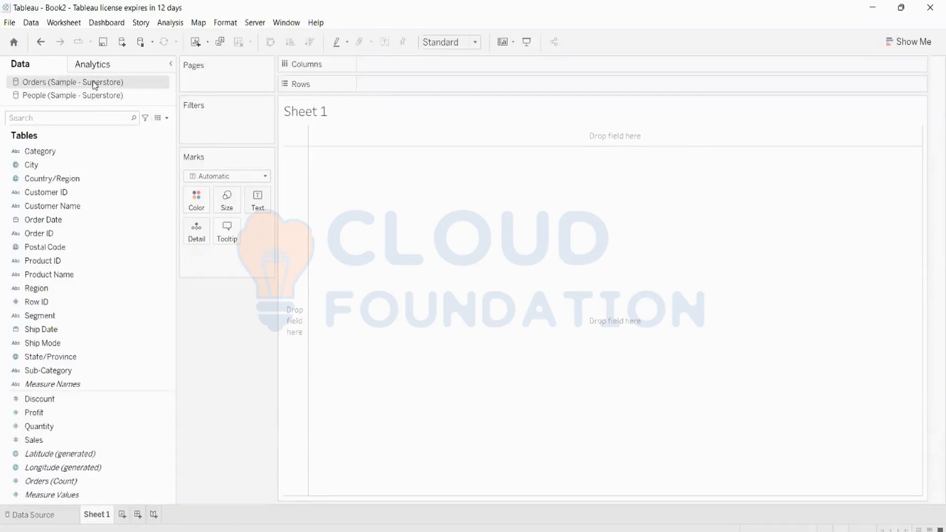
{"action": "left_click", "coordinate": [108, 150]}
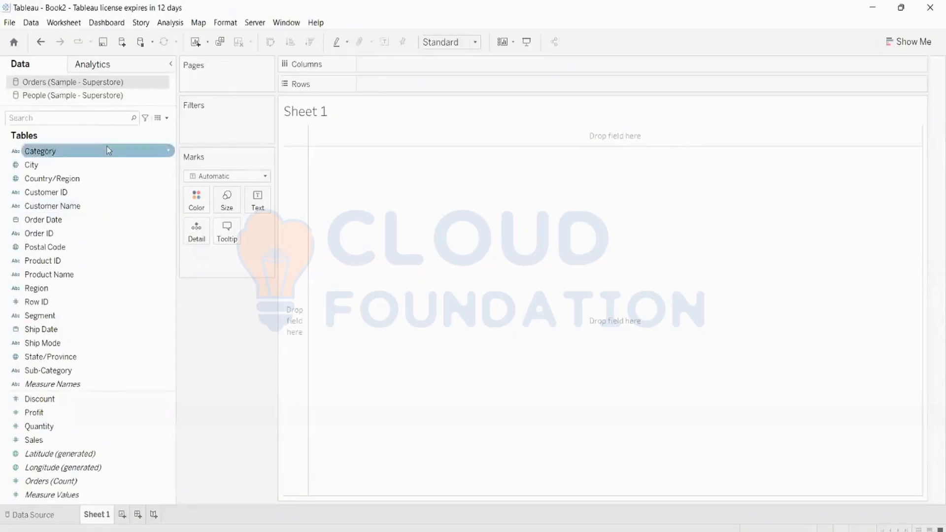
{"action": "left_click", "coordinate": [107, 120]}
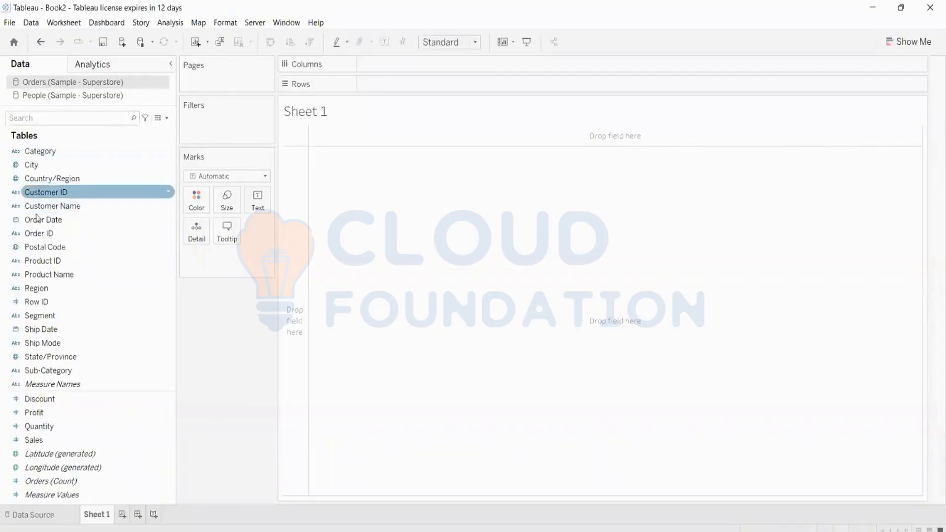
{"action": "left_click", "coordinate": [53, 264]}
{"action": "left_click", "coordinate": [62, 236]}
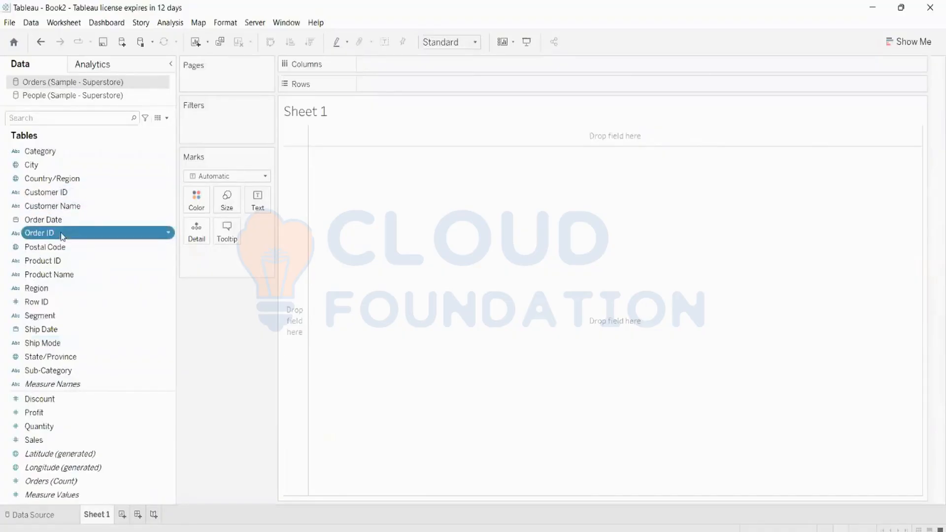
{"action": "left_click", "coordinate": [62, 234]}
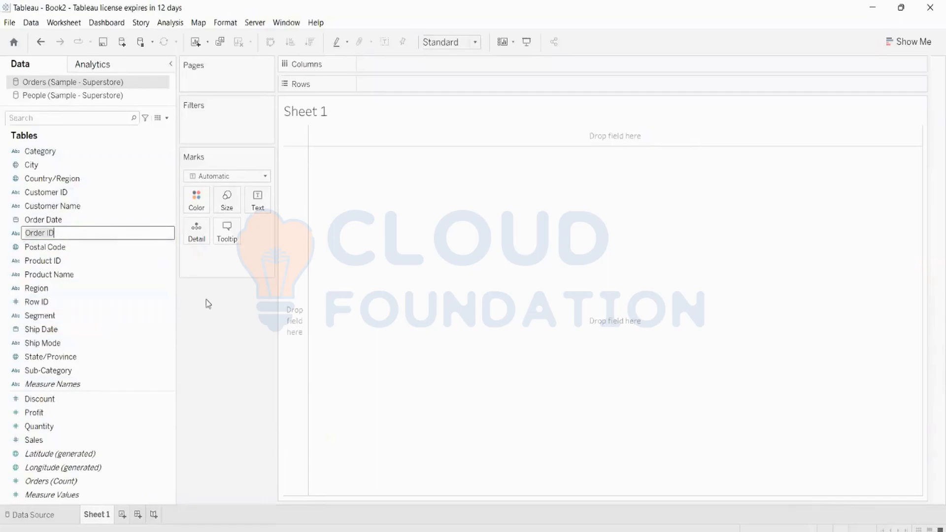
{"action": "key", "text": "Return"}
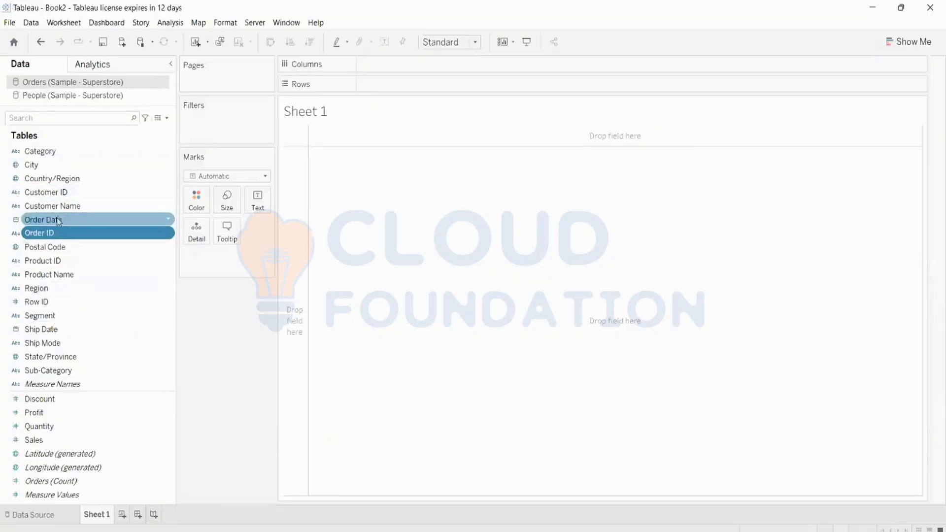
Chart SUM(Sales) as a line across YEAR(Order Date) 2019–2022, then show the People fields.
{"action": "left_click_drag", "start_coordinate": [58, 220], "coordinate": [390, 67]}
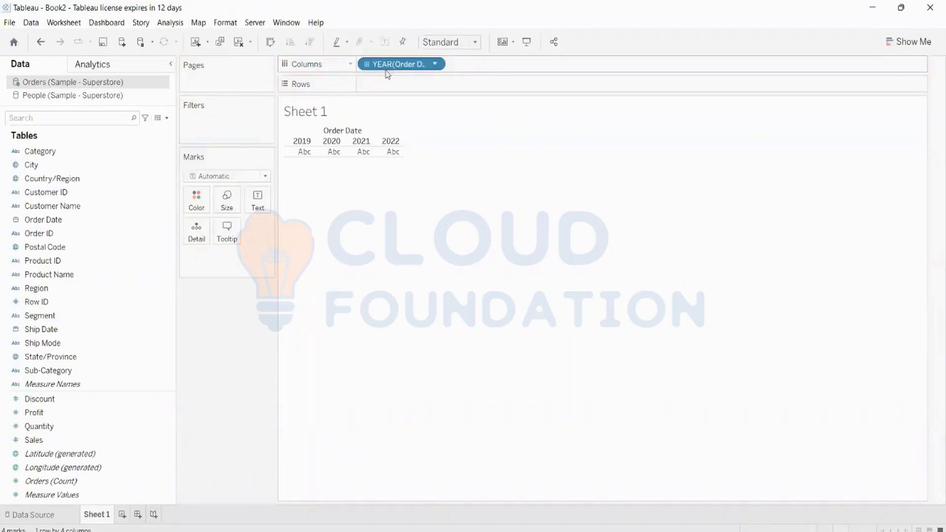
{"action": "left_click_drag", "start_coordinate": [47, 440], "coordinate": [434, 85]}
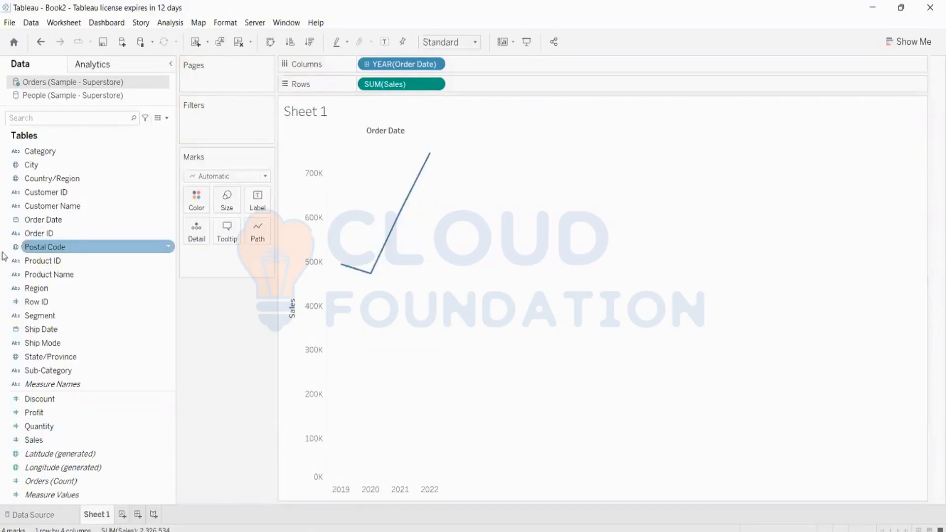
{"action": "left_click", "coordinate": [29, 96]}
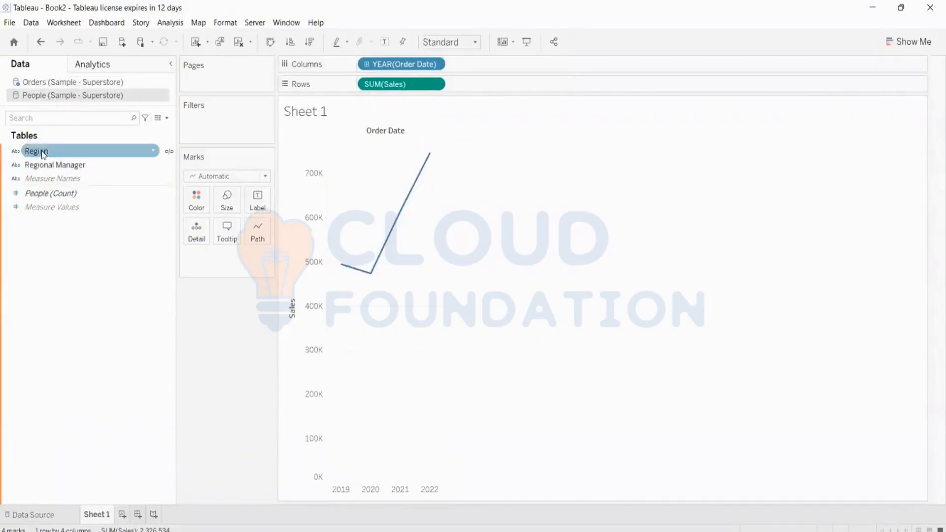
Colour SUM(Sales) by Region as stacked bars per year, labelling each segment with its value.
{"action": "left_click_drag", "start_coordinate": [44, 154], "coordinate": [194, 200]}
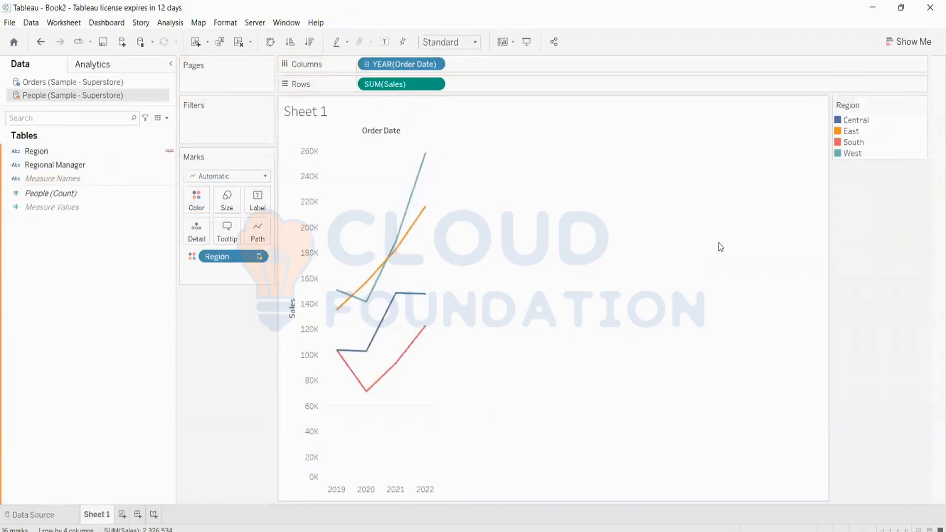
{"action": "left_click", "coordinate": [908, 41]}
{"action": "left_click", "coordinate": [852, 141]}
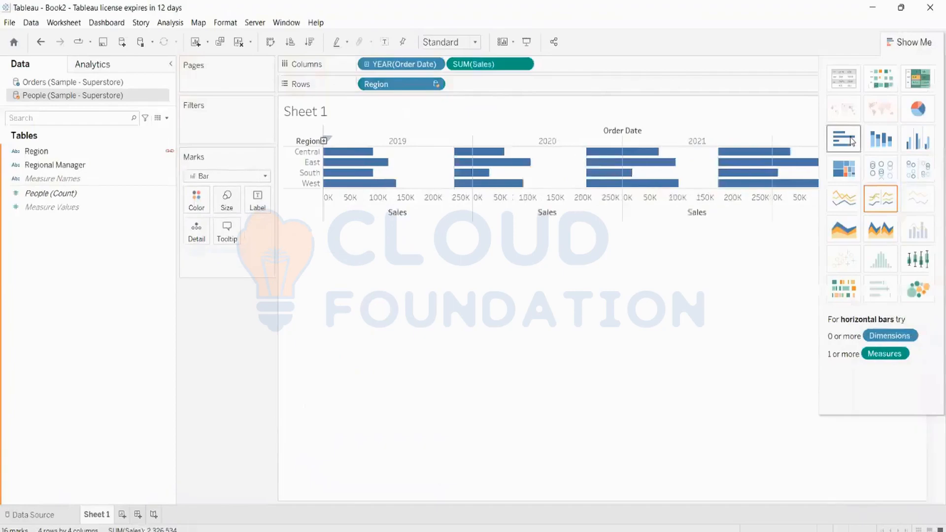
{"action": "left_click", "coordinate": [884, 143]}
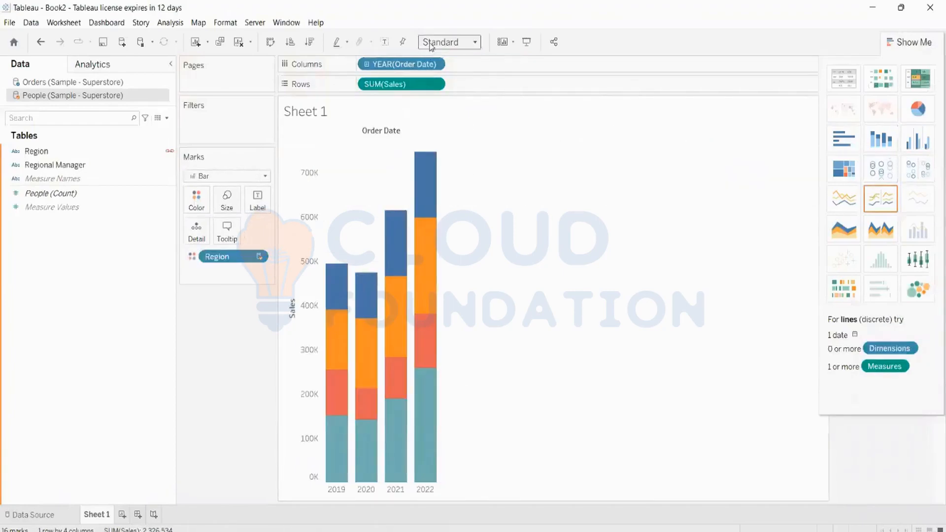
{"action": "left_click", "coordinate": [384, 42]}
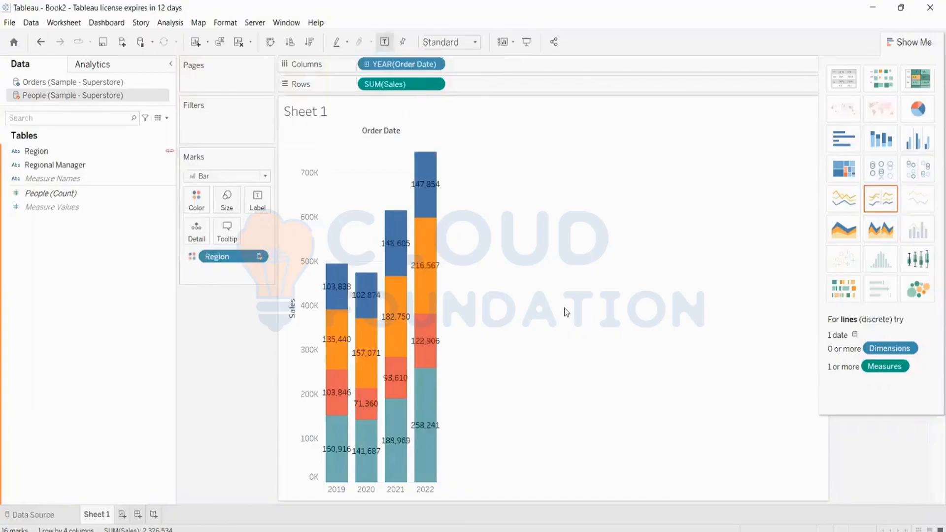
{"action": "left_click", "coordinate": [914, 43]}
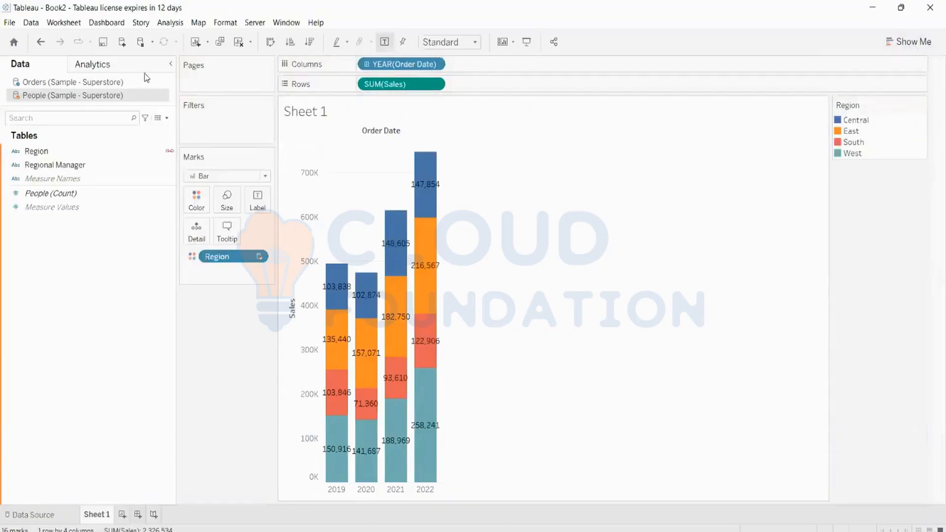
Toggle the Data pane between the People and Orders sources, finishing on Orders (Sample - Superstore).
{"action": "left_click", "coordinate": [83, 82]}
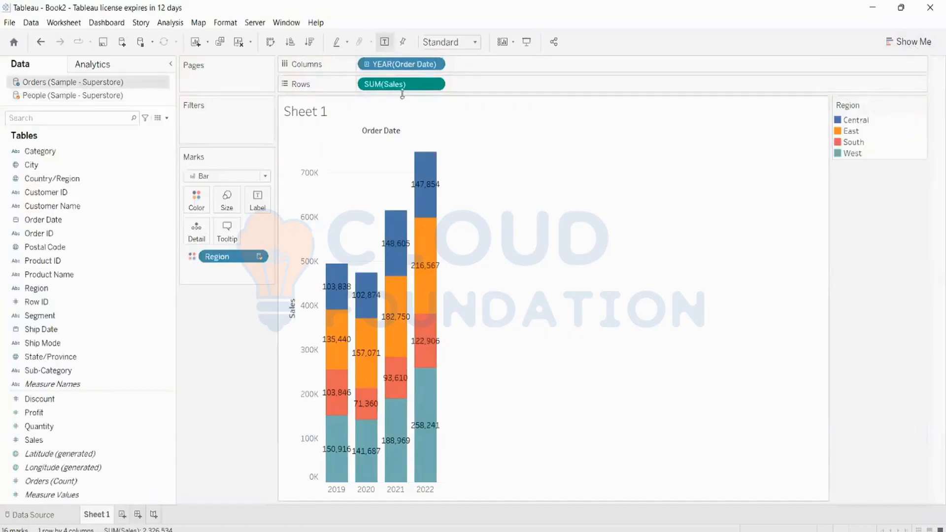
{"action": "left_click", "coordinate": [59, 101]}
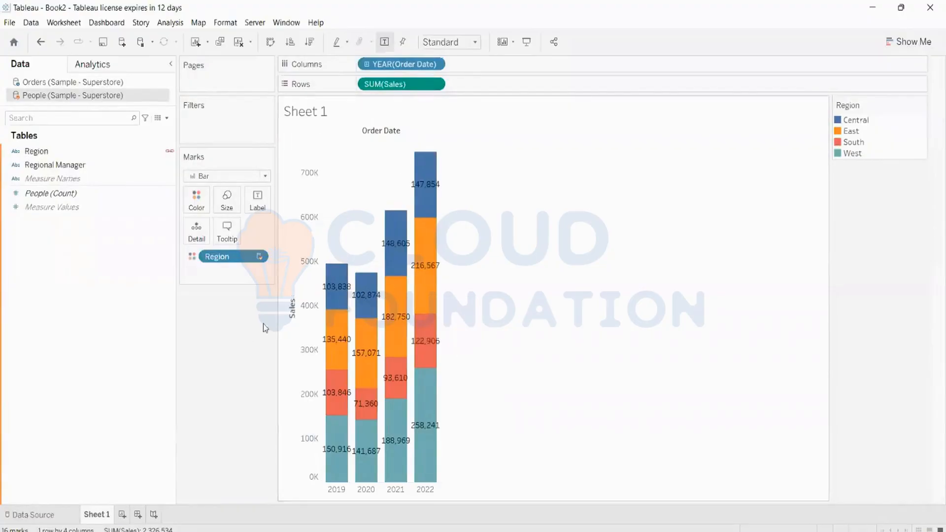
{"action": "mouse_move", "coordinate": [413, 187]}
{"action": "left_click", "coordinate": [18, 87]}
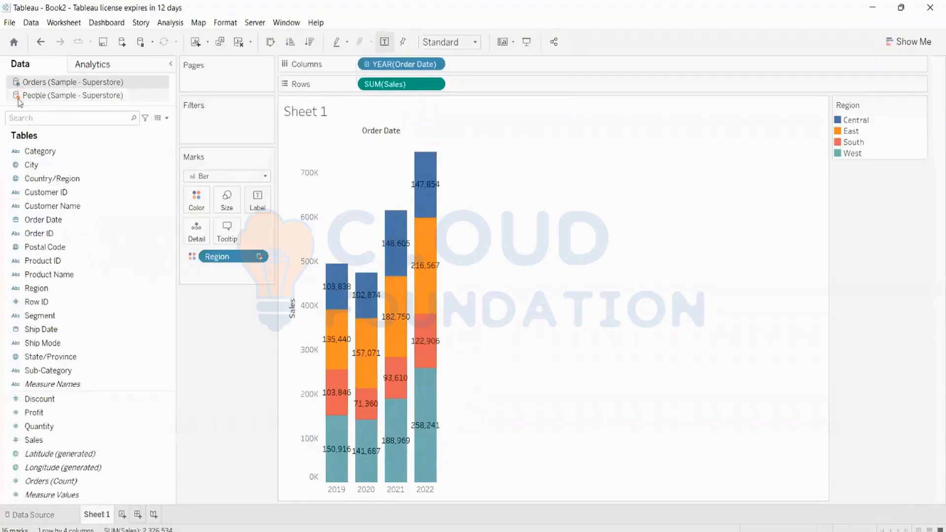
{"action": "left_click", "coordinate": [19, 100]}
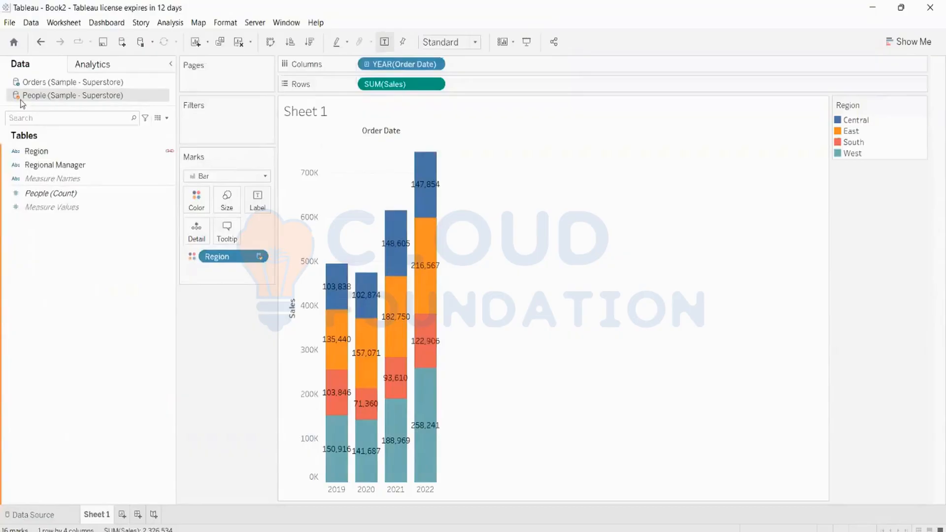
{"action": "left_click", "coordinate": [29, 85]}
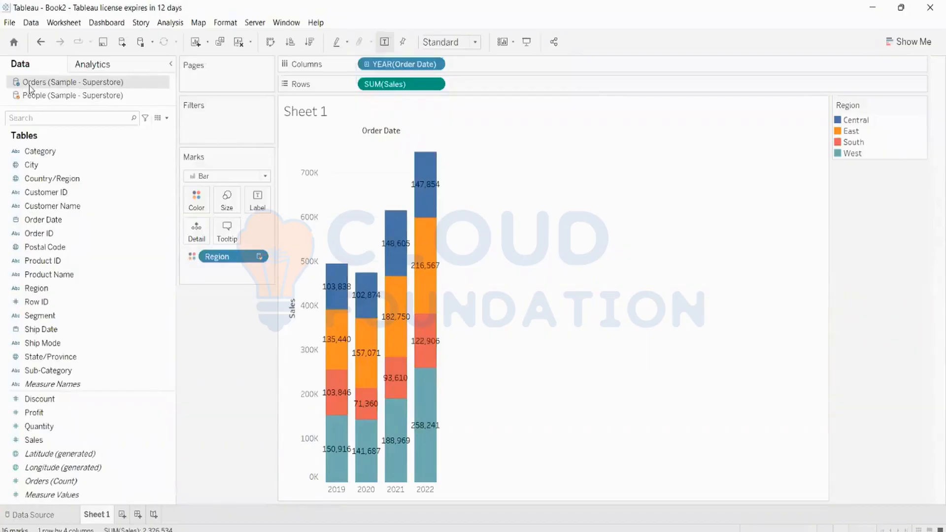
{"action": "left_click", "coordinate": [37, 98]}
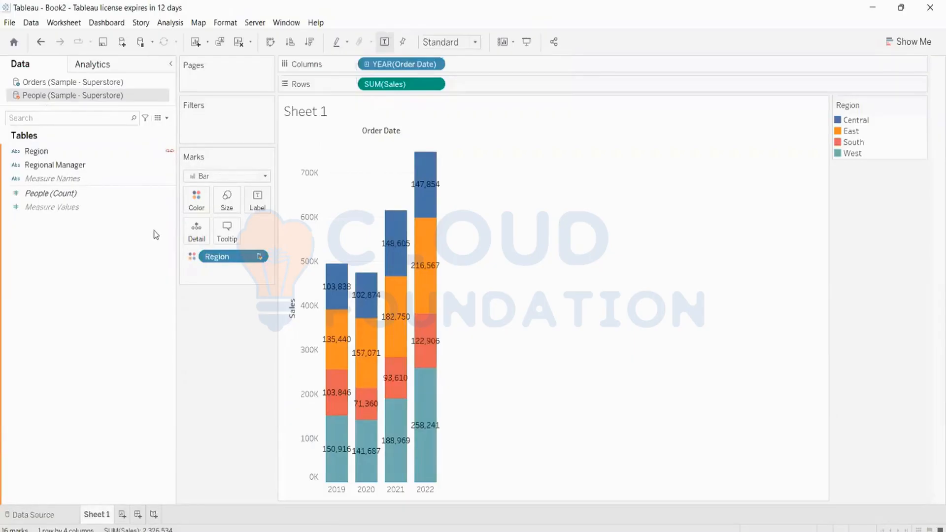
{"action": "left_click", "coordinate": [53, 81]}
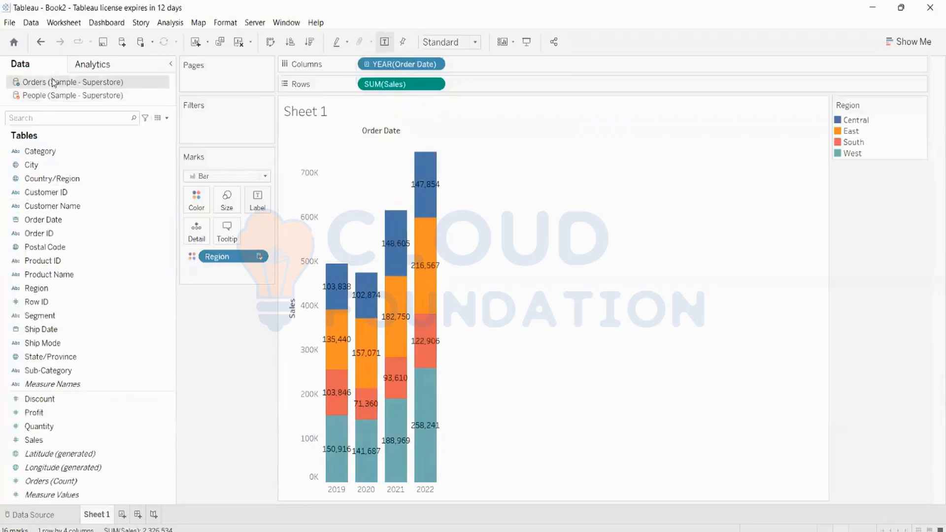
Select People (Sample - Superstore) to list its Region and Regional Manager fields.
{"action": "left_click", "coordinate": [71, 96]}
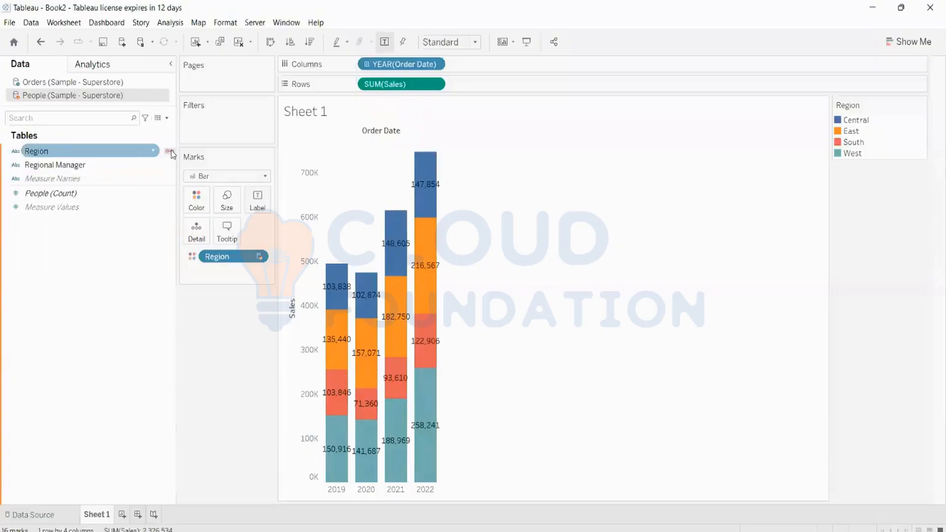
{"action": "left_click", "coordinate": [34, 514]}
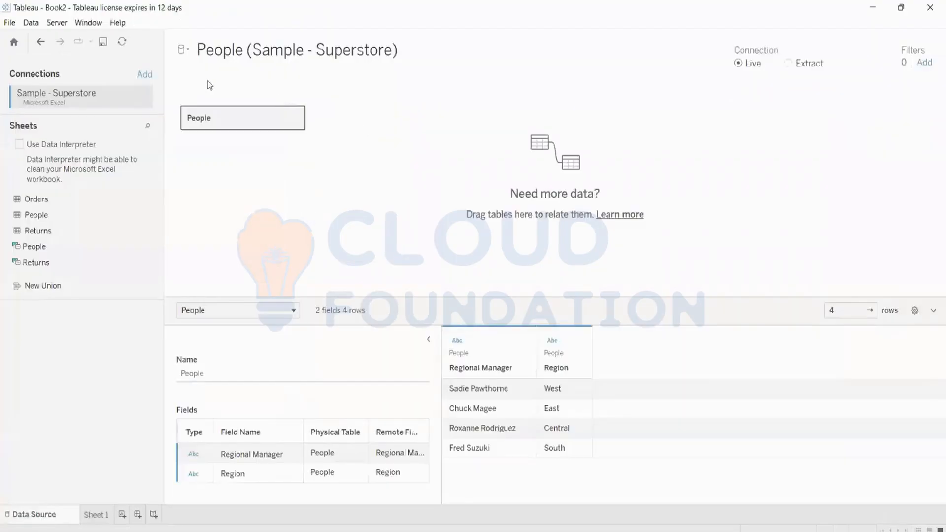
{"action": "left_click", "coordinate": [184, 50]}
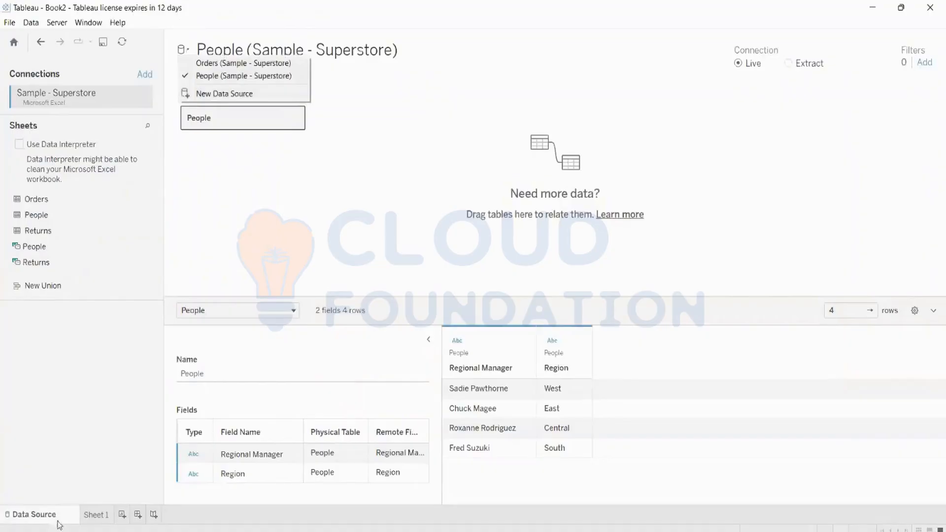
{"action": "left_click", "coordinate": [94, 515]}
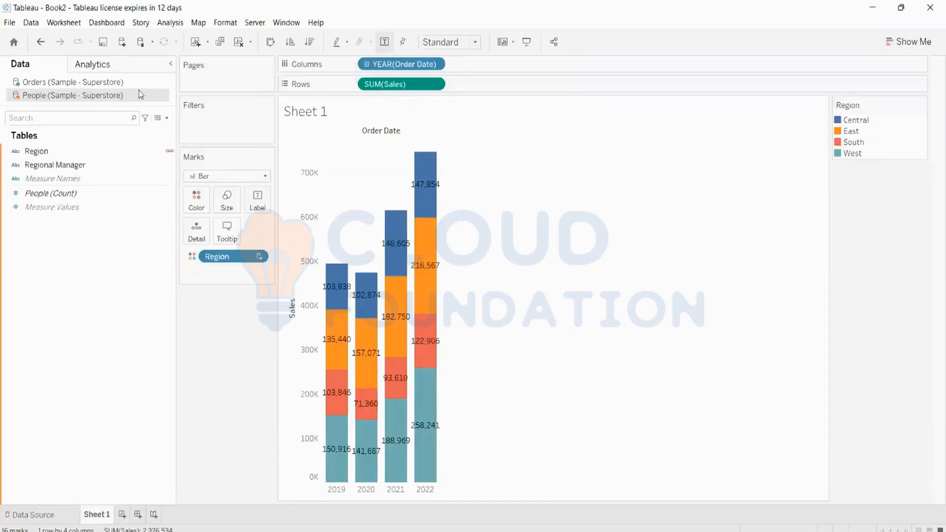
Clear Sheet 1, open new workbook Book3, close Book2 without saving, and maximize Book3.
{"action": "left_click", "coordinate": [239, 43]}
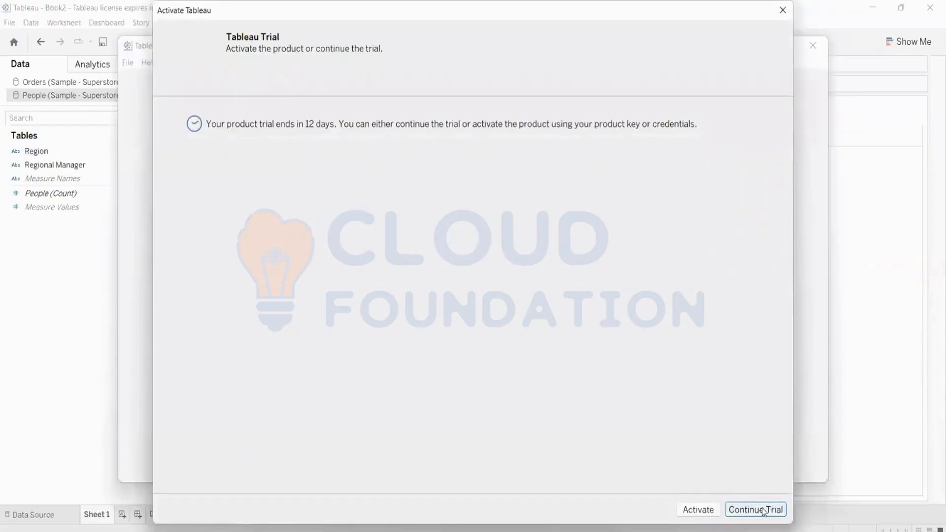
{"action": "left_click", "coordinate": [764, 512]}
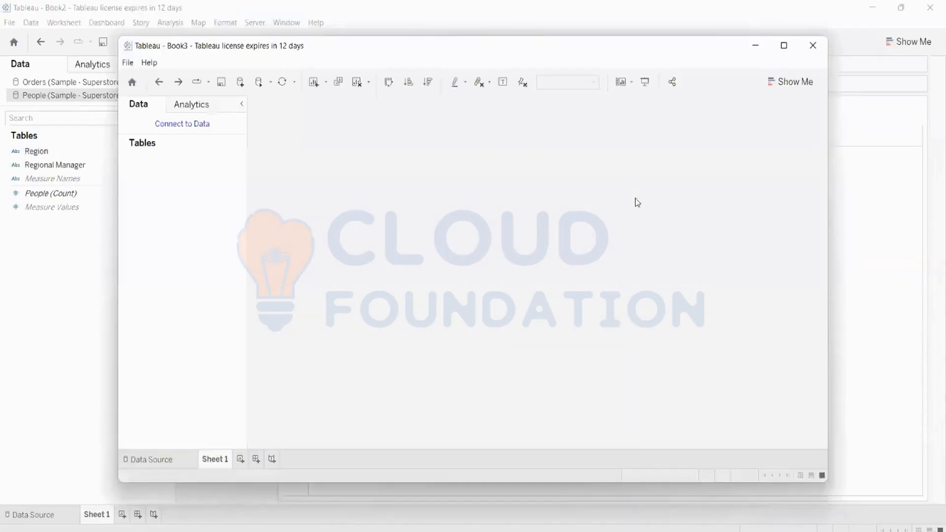
{"action": "left_click", "coordinate": [442, 14]}
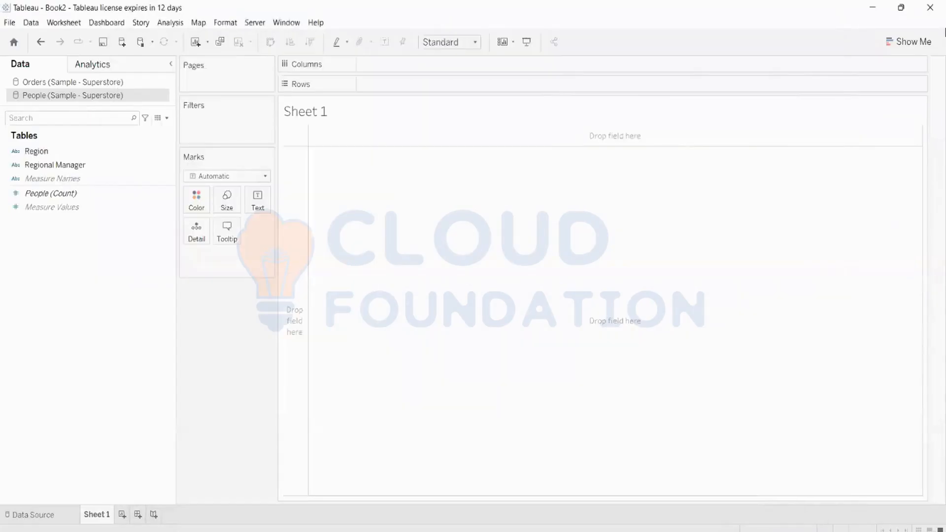
{"action": "left_click", "coordinate": [930, 7]}
{"action": "left_click", "coordinate": [504, 291]}
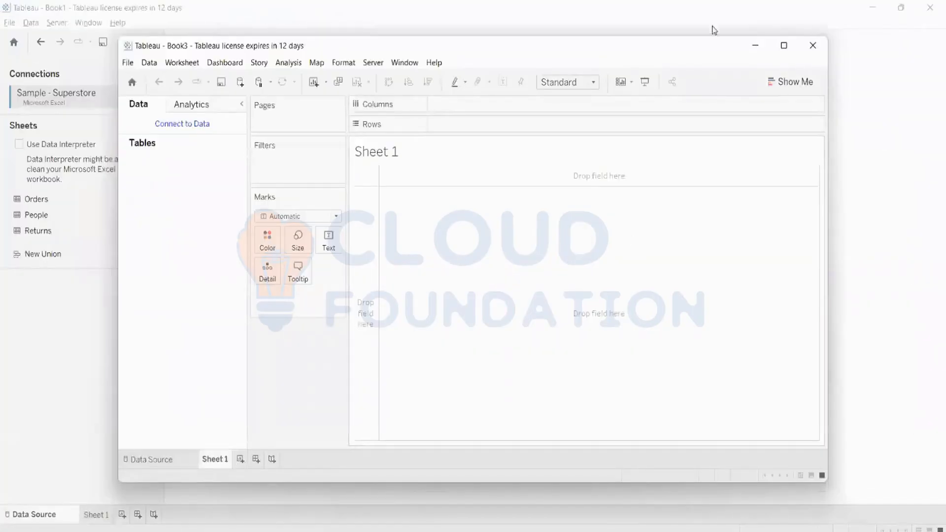
{"action": "left_click", "coordinate": [784, 45]}
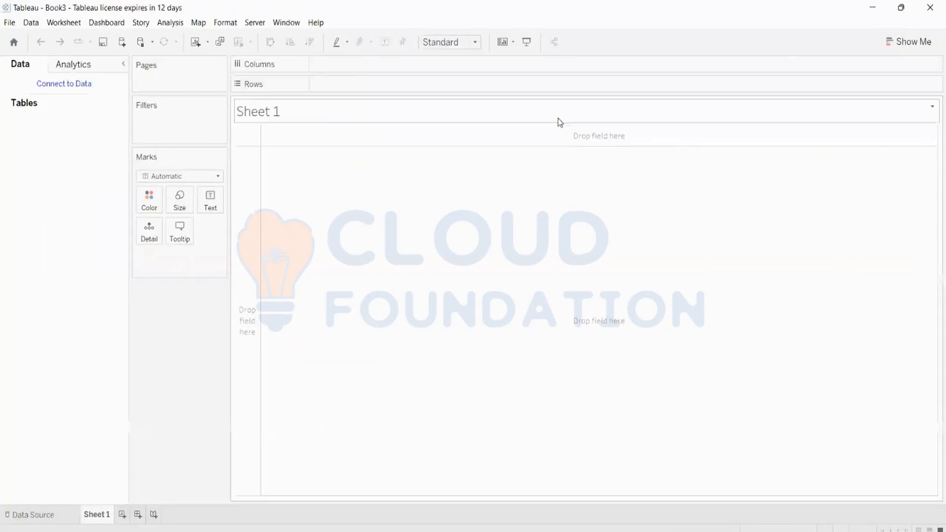
Connect Book3 to the Sample - Superstore Excel file through the Microsoft Excel connector.
{"action": "left_click", "coordinate": [64, 85]}
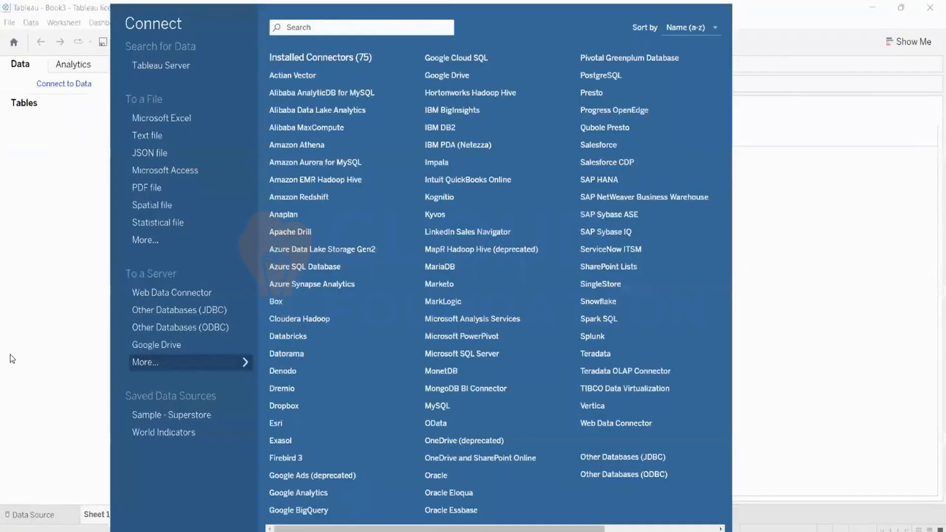
{"action": "left_click", "coordinate": [168, 120]}
{"action": "scroll", "coordinate": [210, 181], "scroll_direction": "down", "scroll_amount": 4}
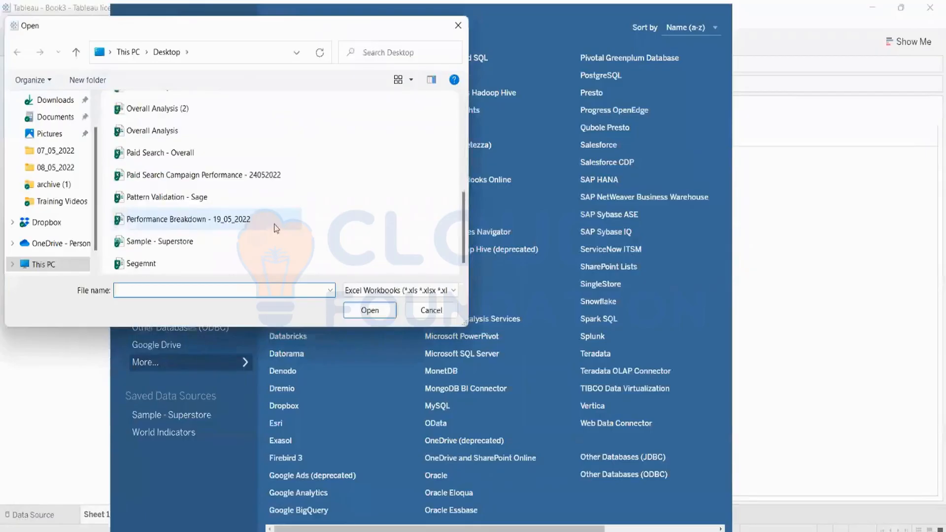
{"action": "double_click", "coordinate": [150, 243]}
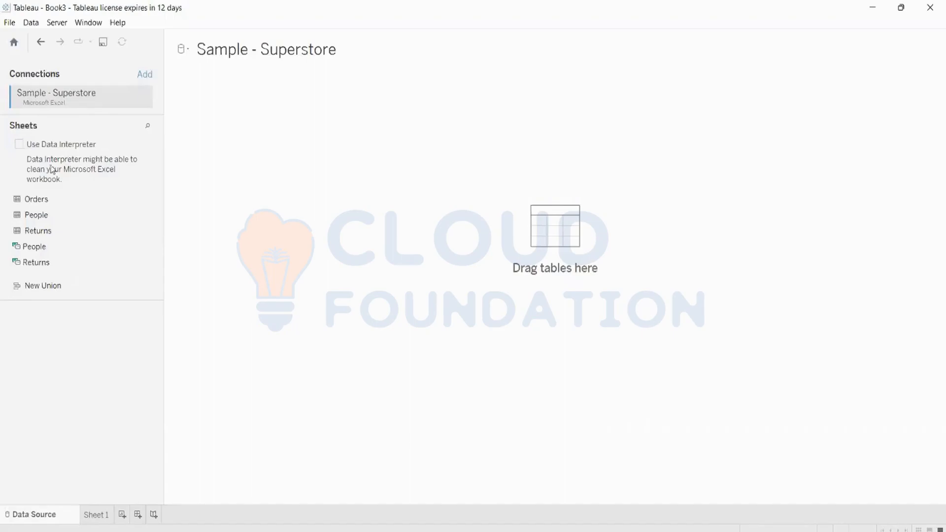
Add the Orders table to the data source canvas, then move to Sheet 1.
{"action": "left_click_drag", "start_coordinate": [52, 203], "coordinate": [538, 184]}
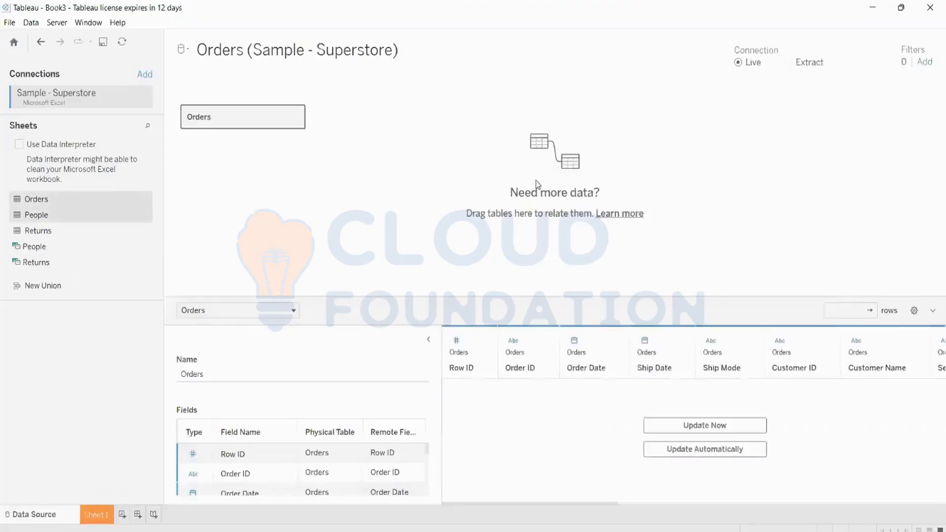
{"action": "left_click", "coordinate": [429, 339]}
{"action": "left_click", "coordinate": [97, 514]}
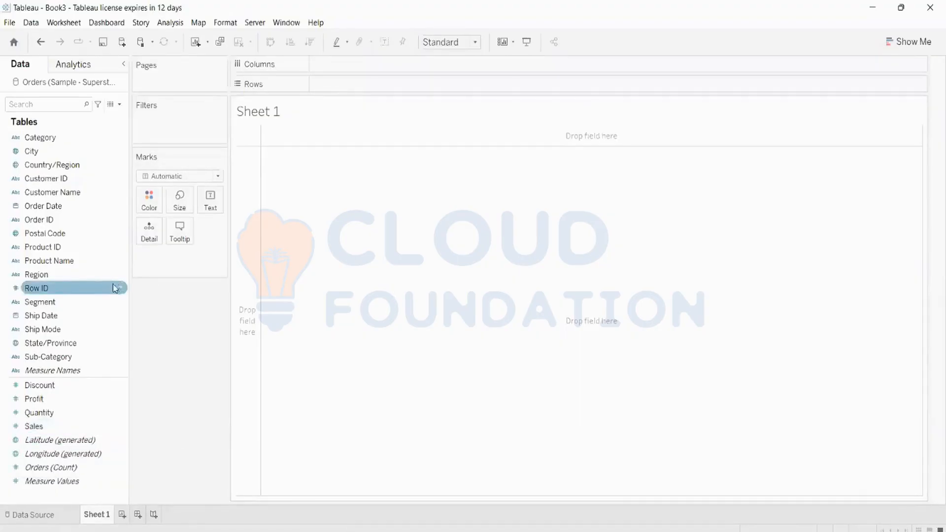
Put State/Province on Rows and SUM(Sales) in the view, shown as a text table.
{"action": "left_click", "coordinate": [61, 344]}
{"action": "left_click_drag", "start_coordinate": [61, 344], "coordinate": [382, 86]}
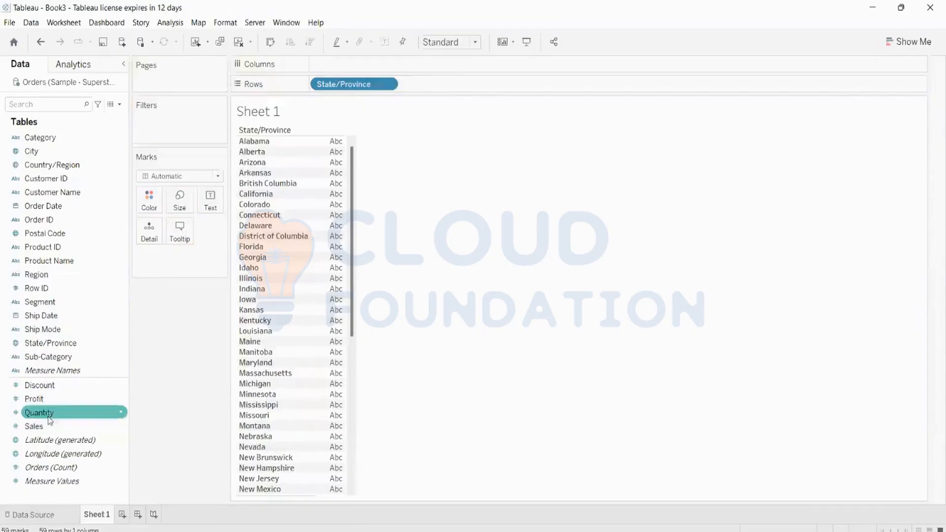
{"action": "left_click_drag", "start_coordinate": [39, 425], "coordinate": [367, 63]}
{"action": "left_click", "coordinate": [910, 43]}
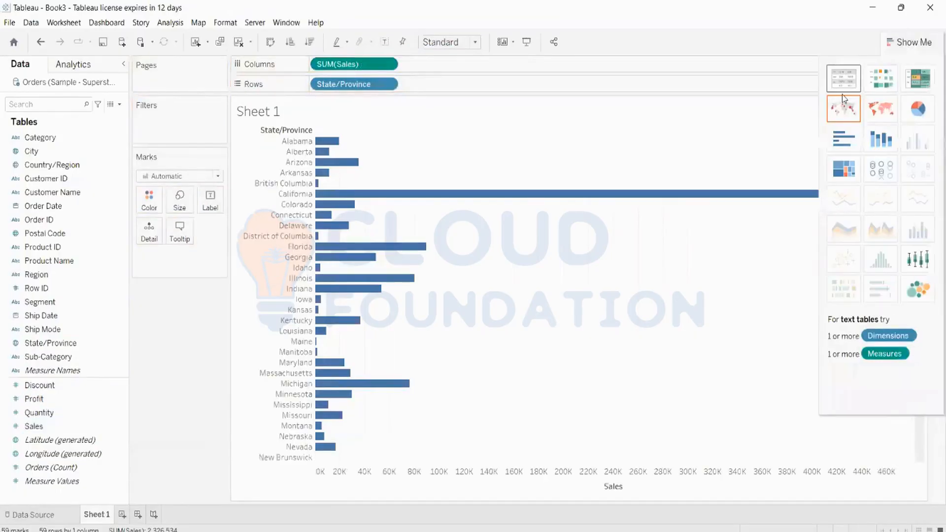
{"action": "left_click", "coordinate": [845, 79]}
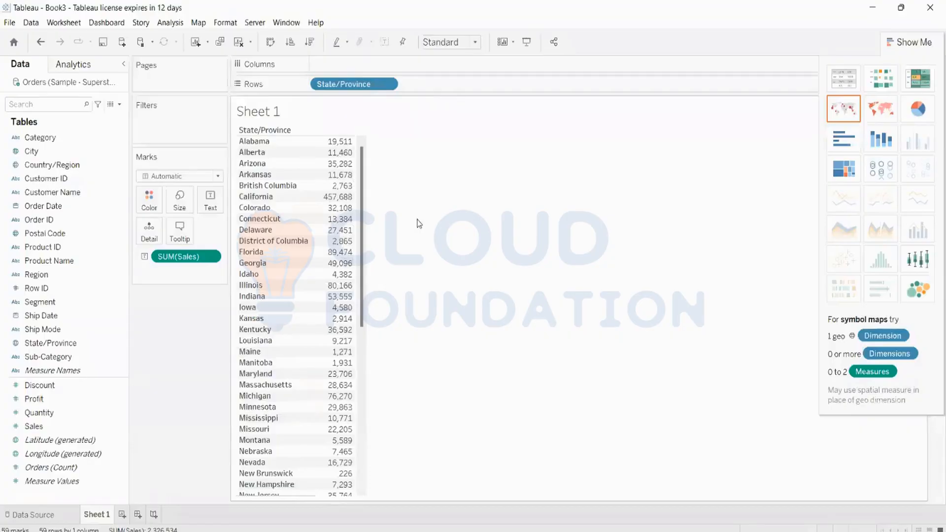
{"action": "mouse_move", "coordinate": [345, 531]}
{"action": "left_click", "coordinate": [92, 184]}
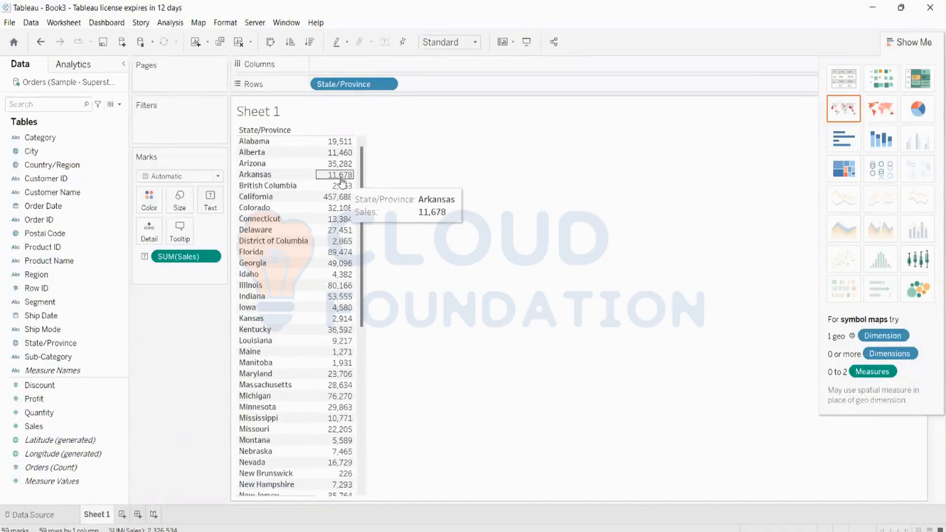
{"action": "left_click", "coordinate": [51, 264]}
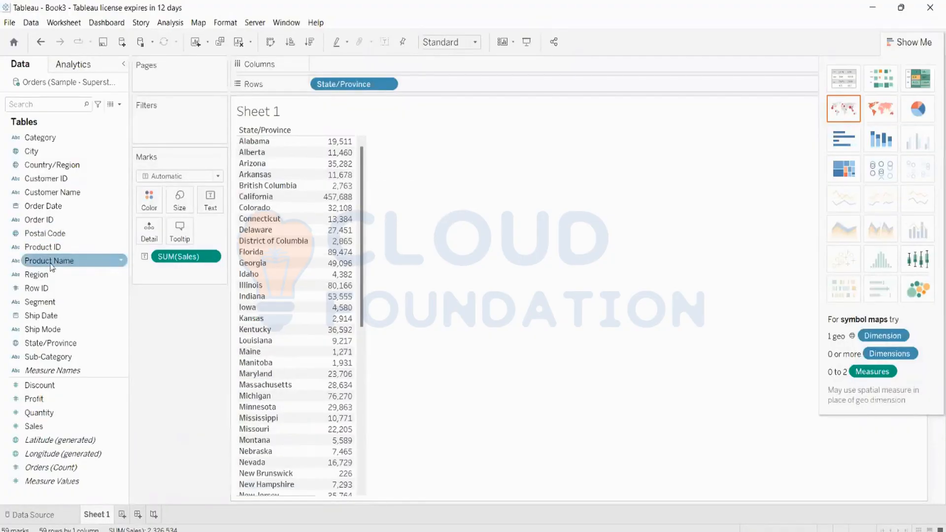
Try Product Name on Rows and Columns, finally dropping it on Columns to choose an aggregation.
{"action": "left_click", "coordinate": [51, 267]}
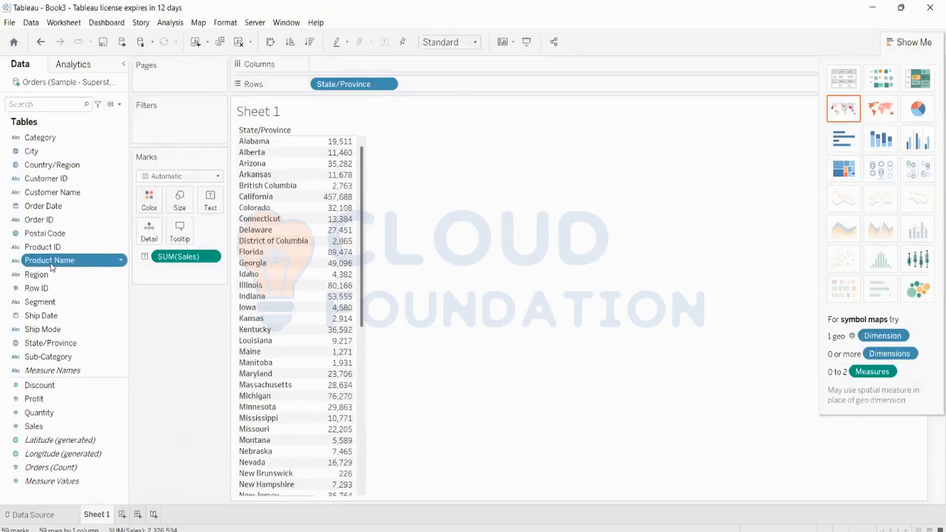
{"action": "left_click_drag", "start_coordinate": [51, 267], "coordinate": [419, 70]}
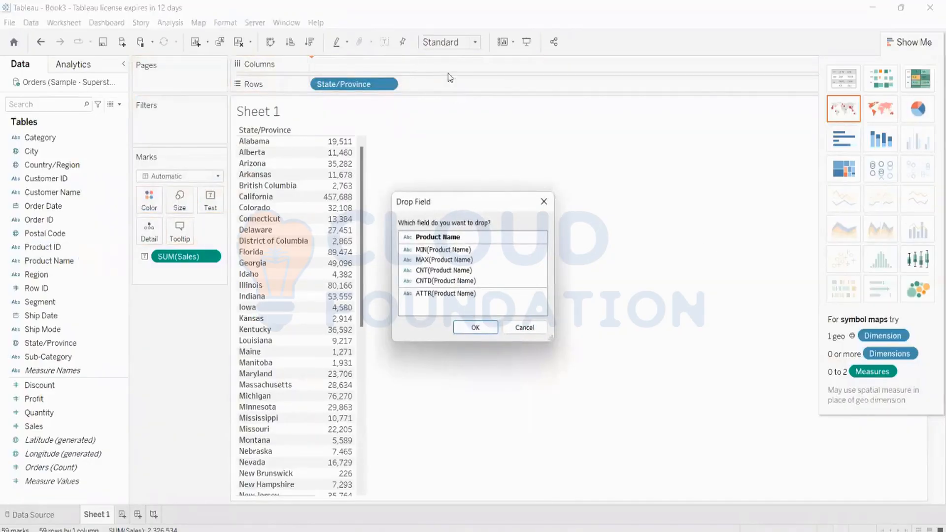
{"action": "left_click", "coordinate": [544, 201]}
{"action": "left_click_drag", "start_coordinate": [49, 261], "coordinate": [393, 74]}
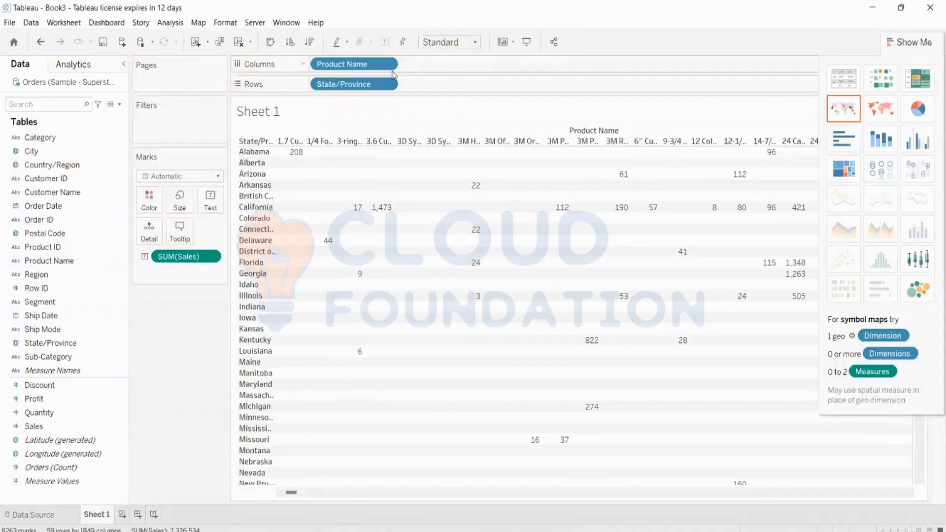
{"action": "left_click_drag", "start_coordinate": [335, 66], "coordinate": [448, 84]}
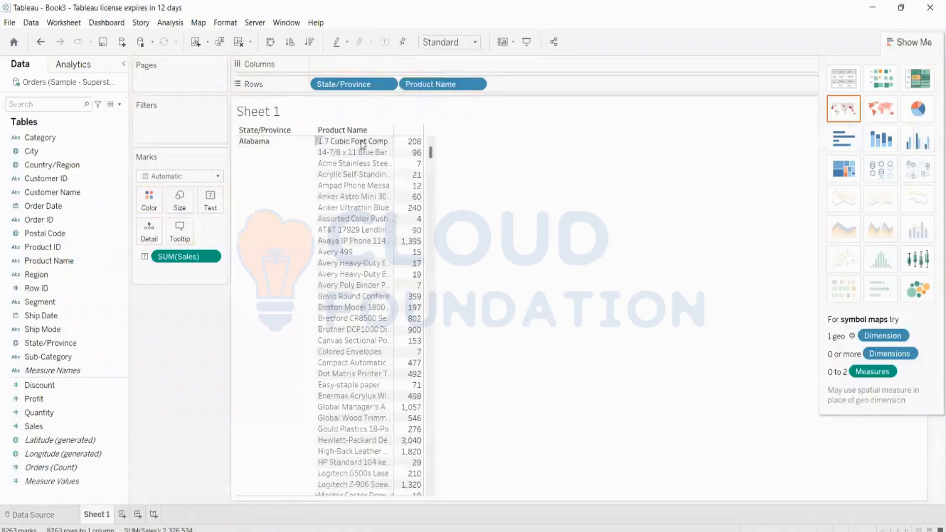
{"action": "left_click_drag", "start_coordinate": [415, 85], "coordinate": [238, 53]}
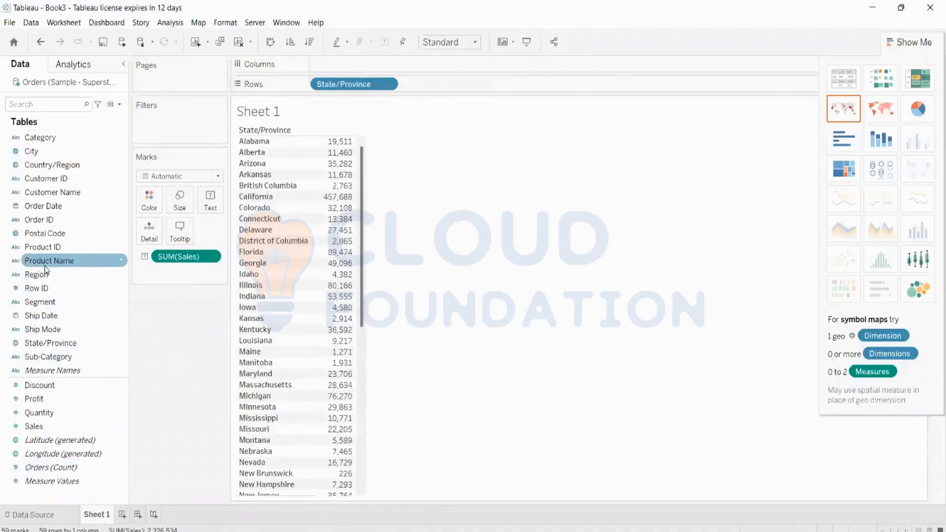
{"action": "left_click_drag", "start_coordinate": [49, 261], "coordinate": [354, 65]}
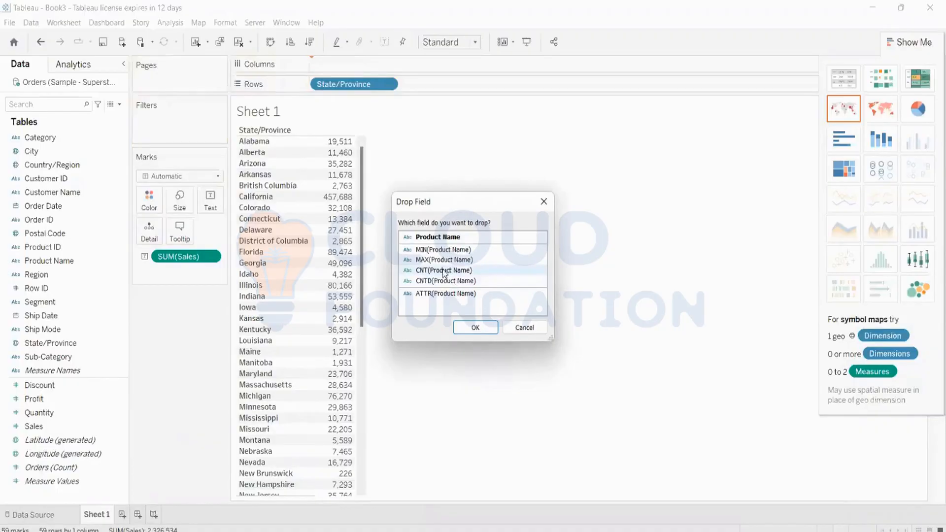
Add CNT(Product Name) to the view and restore the text table layout.
{"action": "left_click", "coordinate": [444, 271]}
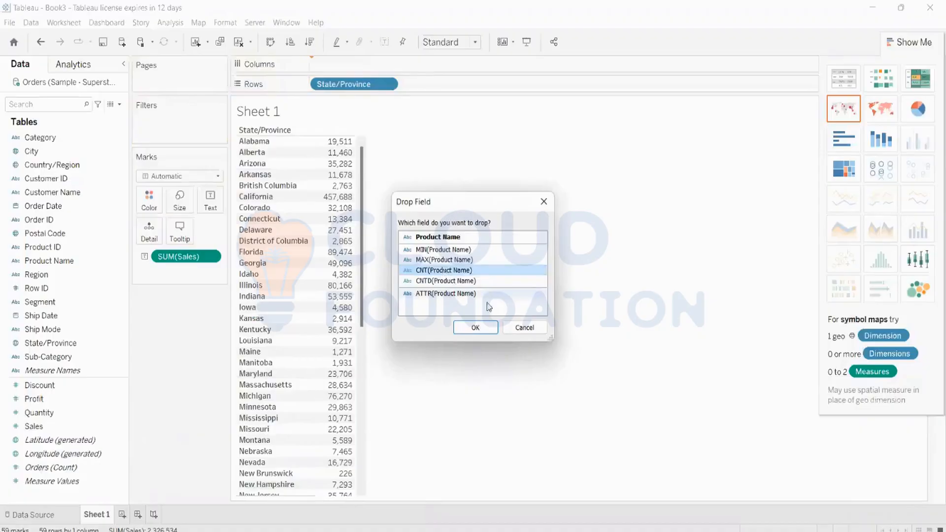
{"action": "left_click", "coordinate": [477, 328]}
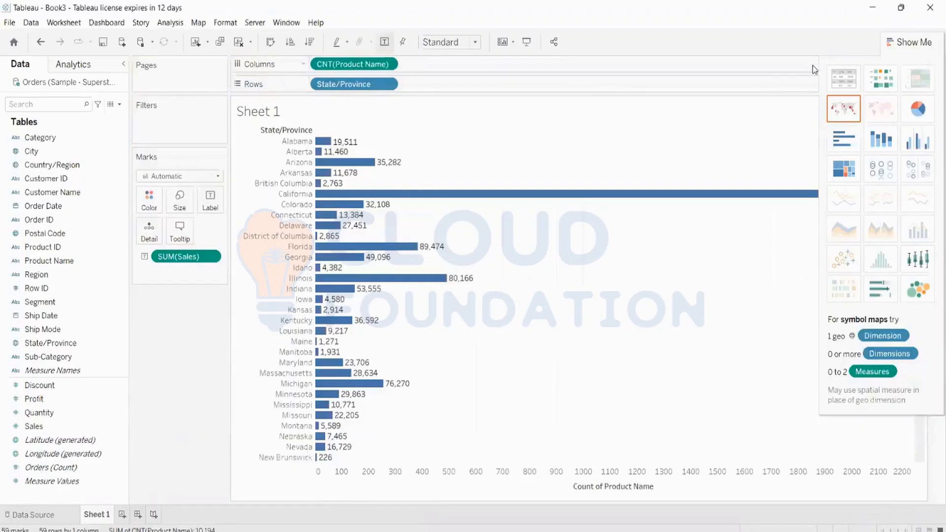
{"action": "left_click", "coordinate": [832, 141]}
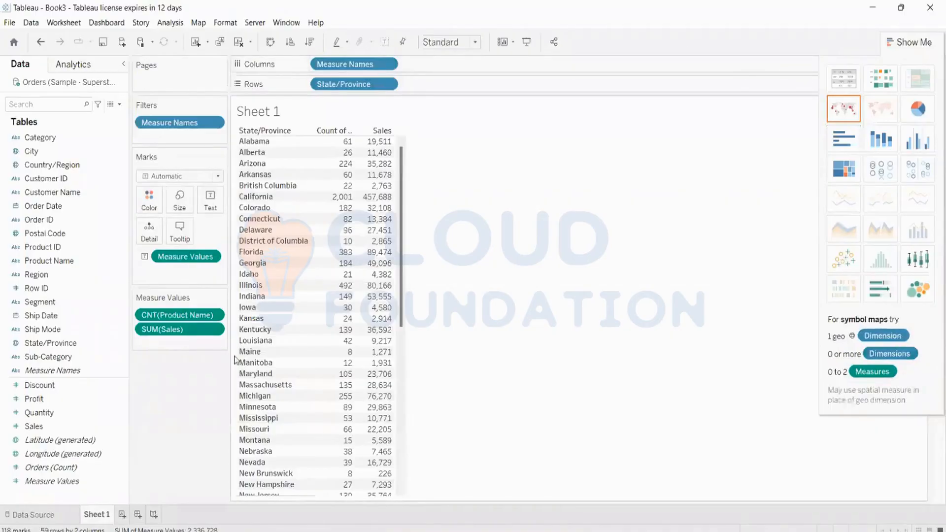
Add CNTD(Product Name) to Columns as well and switch back to a text table.
{"action": "left_click", "coordinate": [63, 263]}
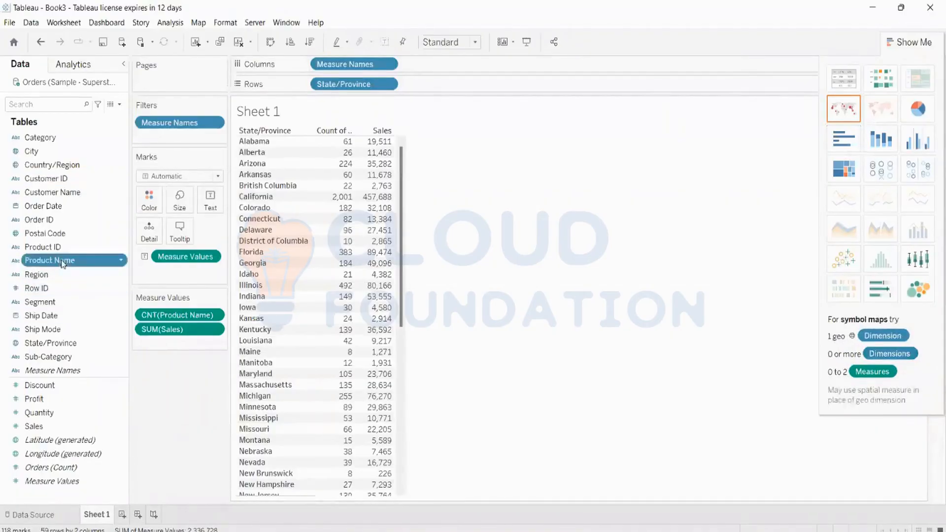
{"action": "left_click_drag", "start_coordinate": [63, 264], "coordinate": [450, 61]}
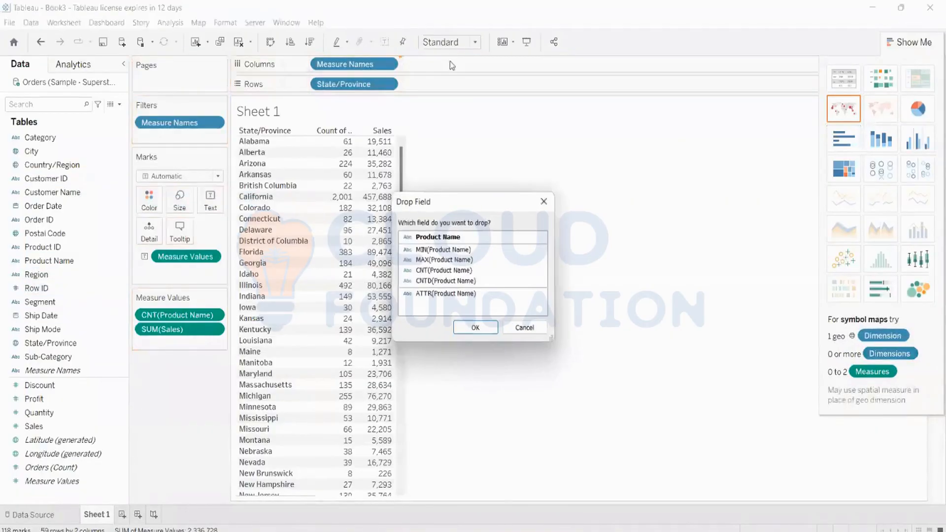
{"action": "left_click", "coordinate": [438, 281]}
{"action": "left_click", "coordinate": [475, 327]}
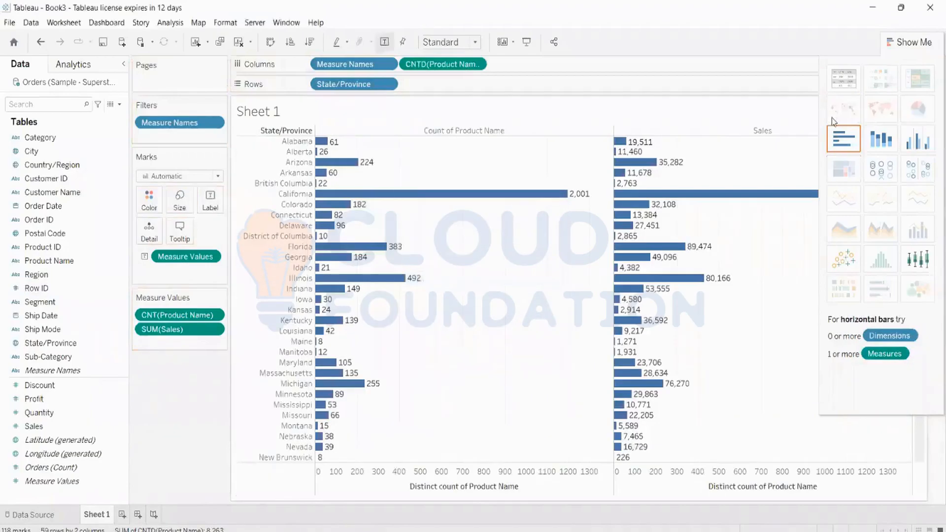
{"action": "left_click", "coordinate": [844, 78]}
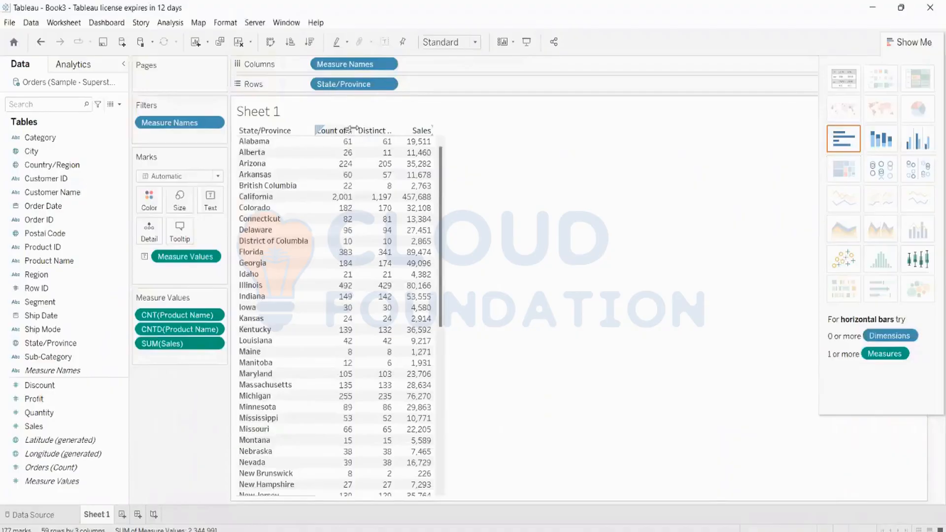
Widen the measure columns and drop CNT(Product Name) from Measure Values.
{"action": "left_click_drag", "start_coordinate": [354, 129], "coordinate": [440, 130]}
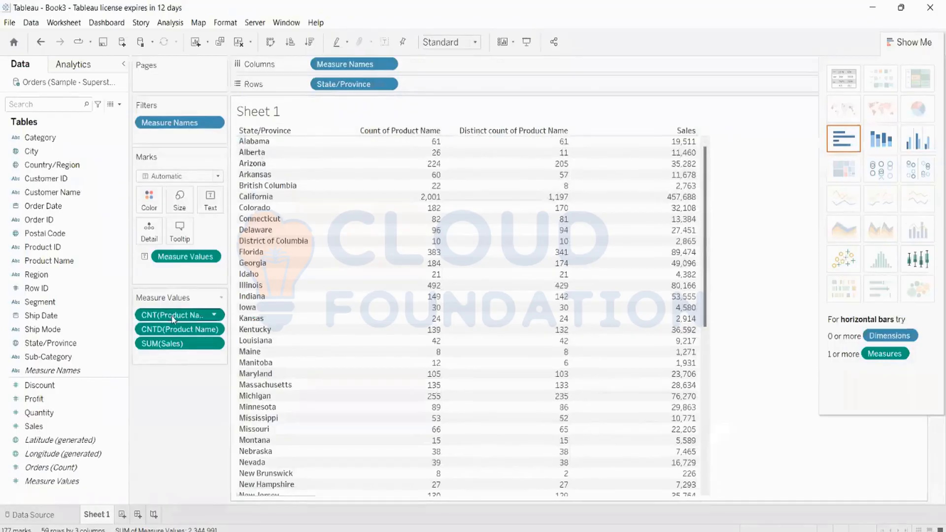
{"action": "left_click_drag", "start_coordinate": [173, 316], "coordinate": [66, 256]}
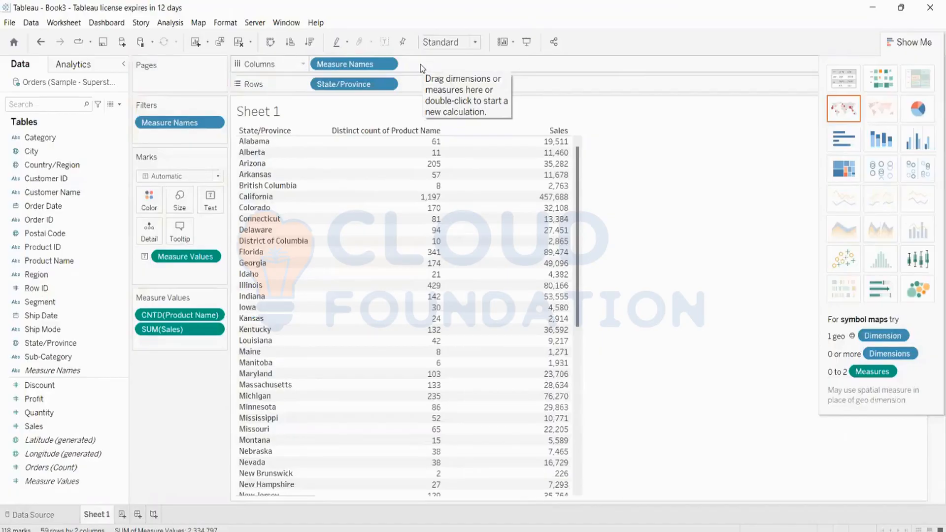
{"action": "left_click", "coordinate": [80, 417]}
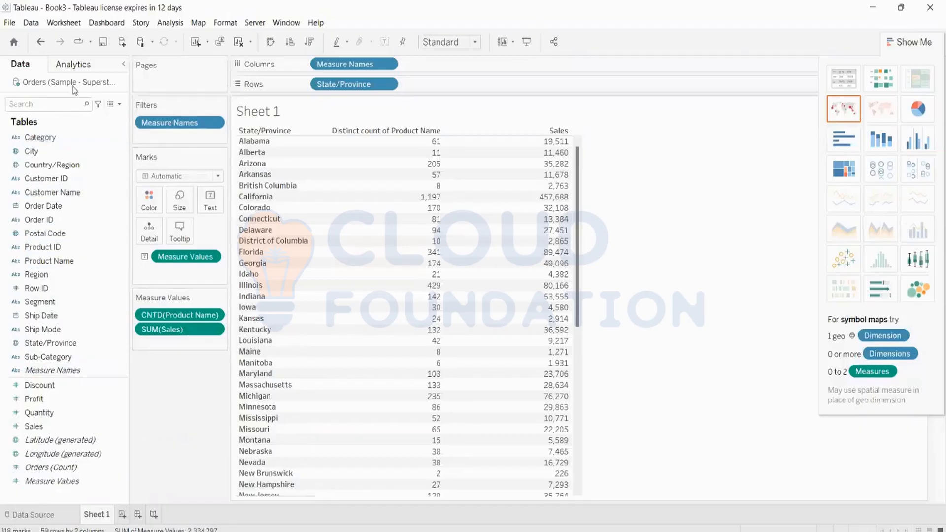
Open a new, empty Calculation1 calculated field from the Data pane menu, after one false start.
{"action": "left_click", "coordinate": [120, 104]}
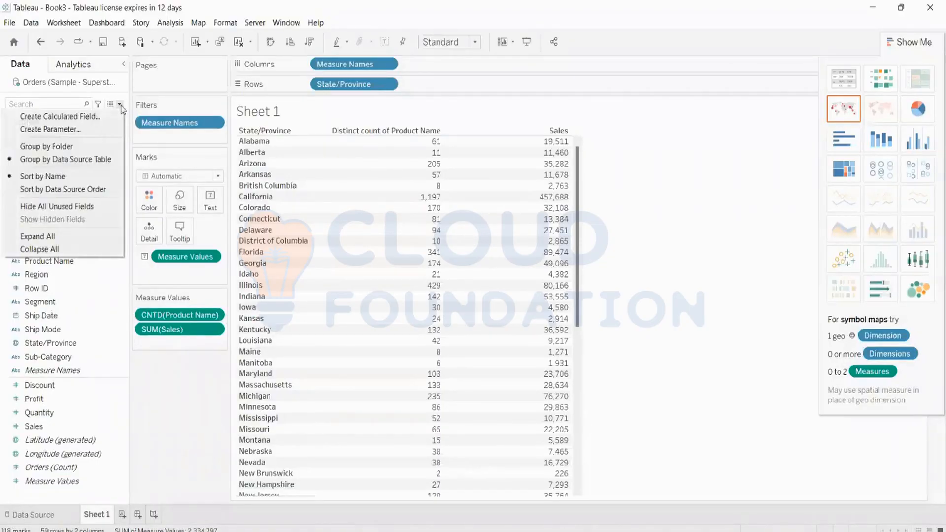
{"action": "left_click", "coordinate": [115, 119]}
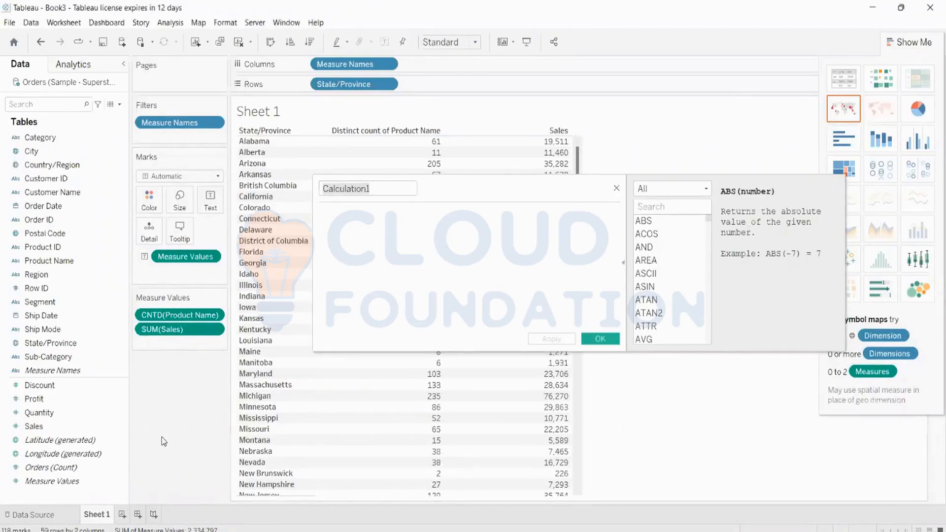
{"action": "left_click", "coordinate": [617, 189]}
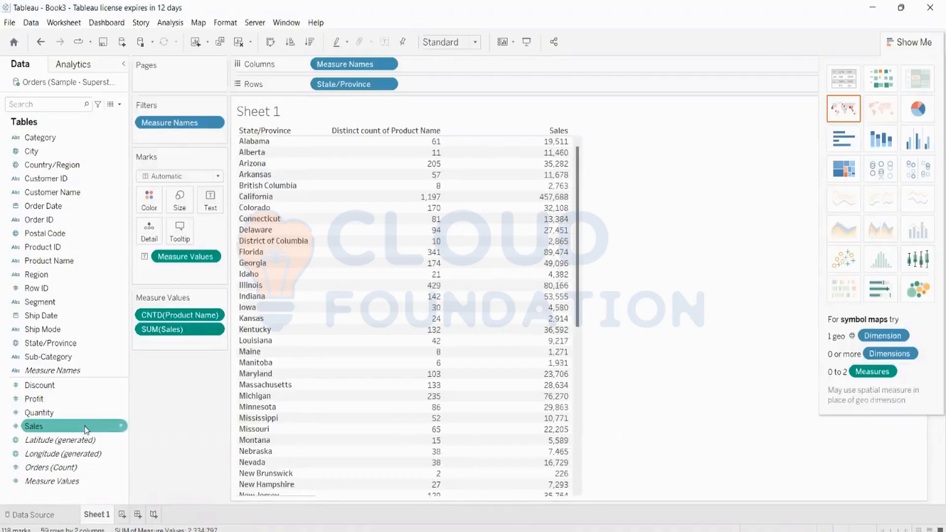
{"action": "right_click", "coordinate": [33, 263]}
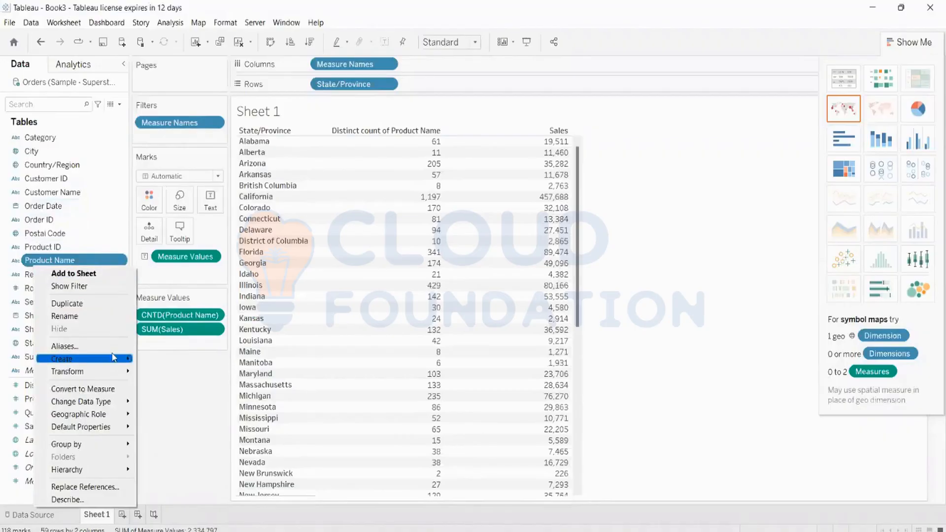
{"action": "mouse_move", "coordinate": [114, 357]}
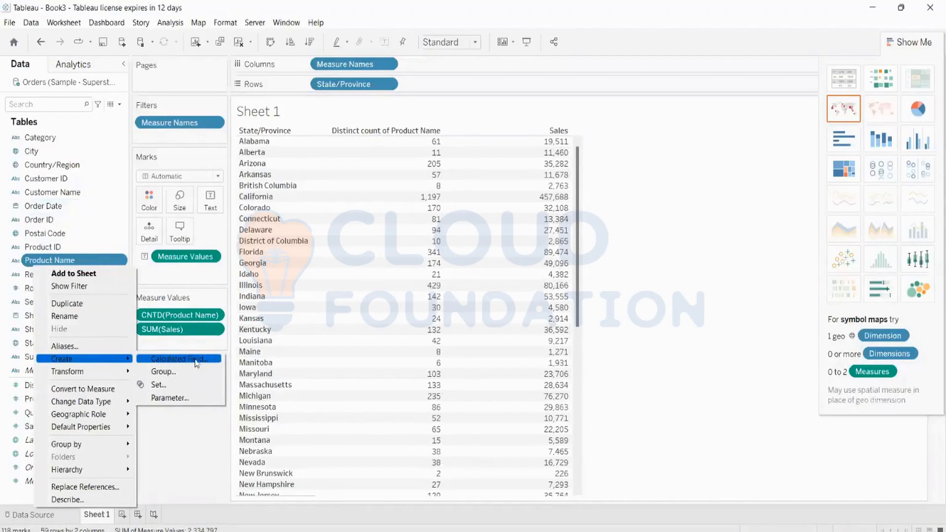
{"action": "left_click", "coordinate": [667, 237]}
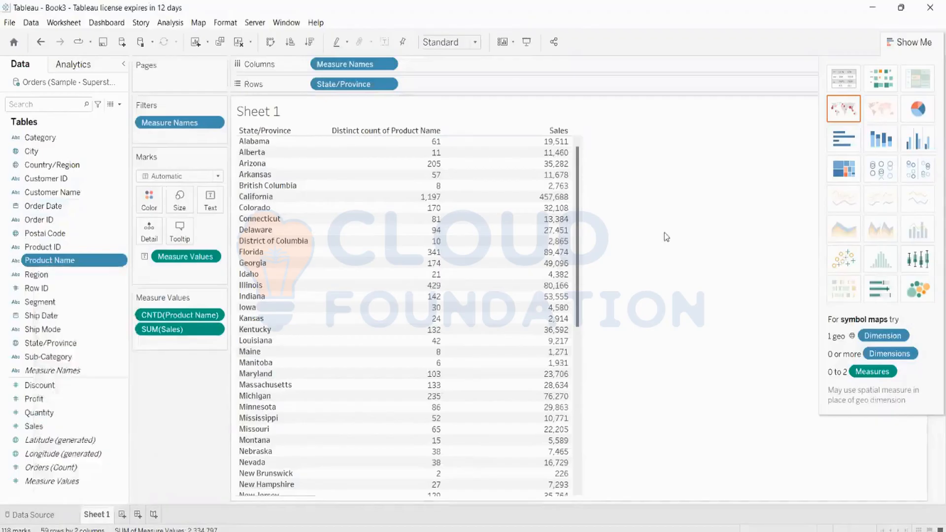
{"action": "left_click", "coordinate": [120, 105]}
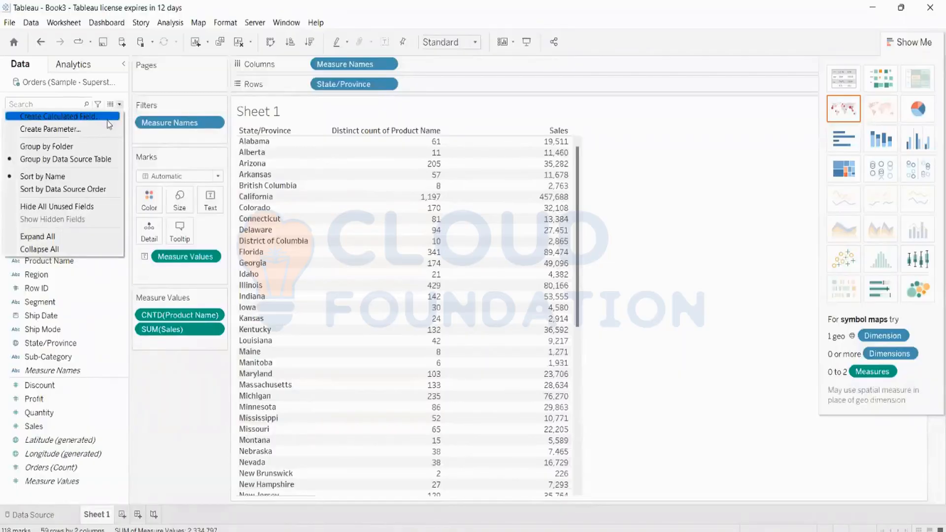
{"action": "left_click", "coordinate": [108, 120]}
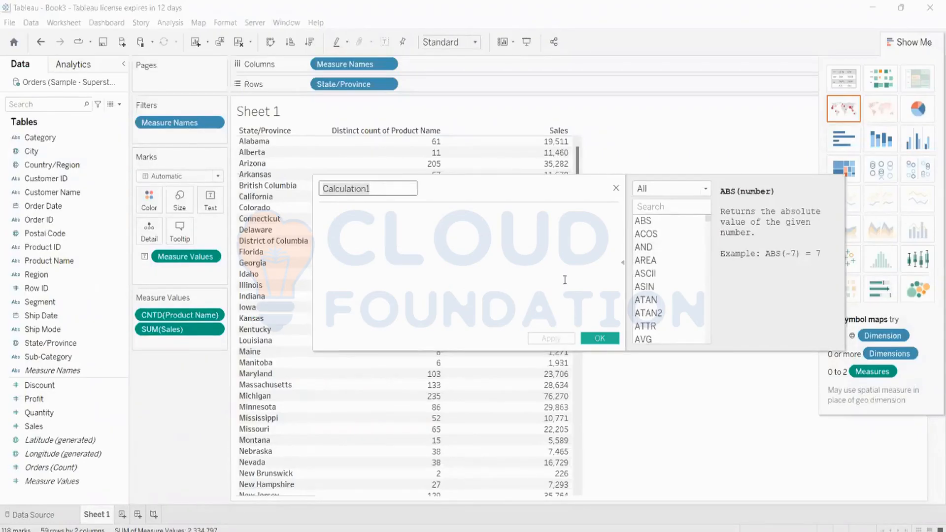
Start a Region-based calculated field from the Region field's Create menu.
{"action": "right_click", "coordinate": [37, 252]}
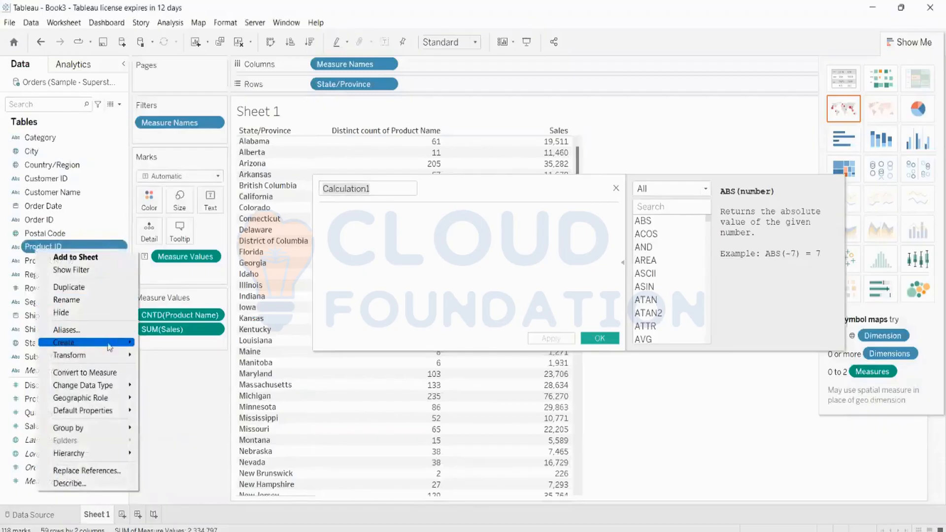
{"action": "mouse_move", "coordinate": [109, 348]}
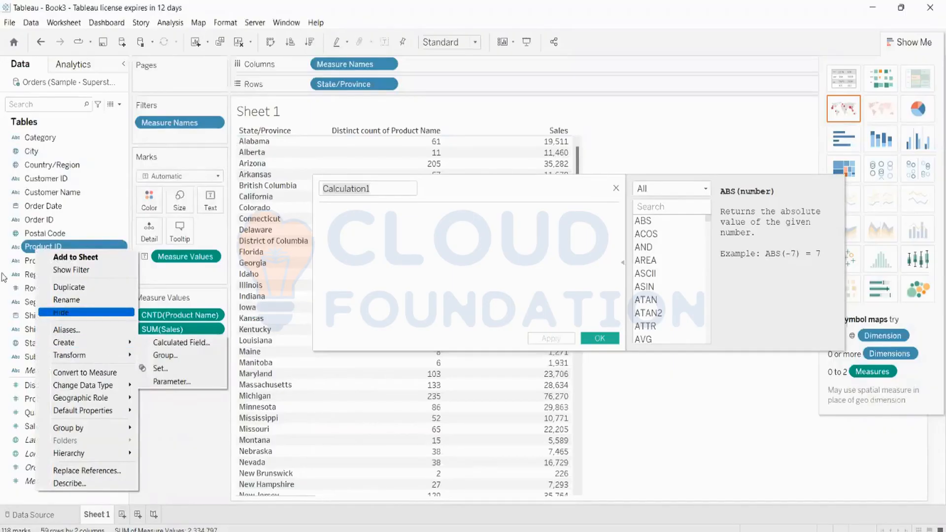
{"action": "right_click", "coordinate": [30, 260]}
{"action": "left_click", "coordinate": [23, 276]}
{"action": "right_click", "coordinate": [29, 274]}
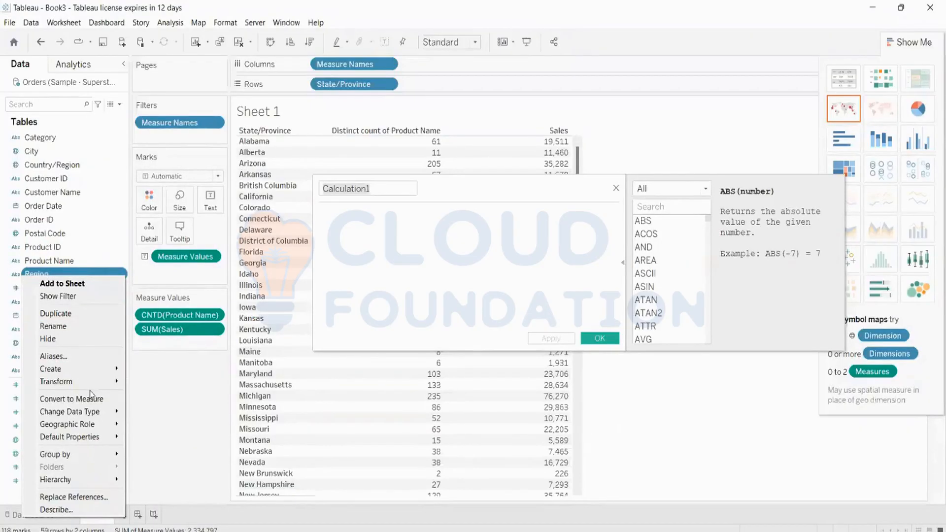
{"action": "mouse_move", "coordinate": [83, 372]}
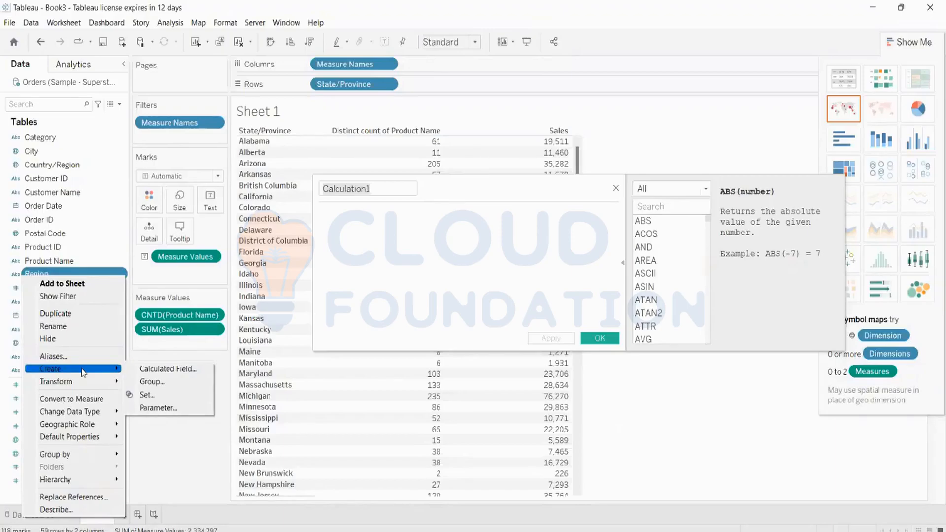
{"action": "left_click", "coordinate": [134, 370]}
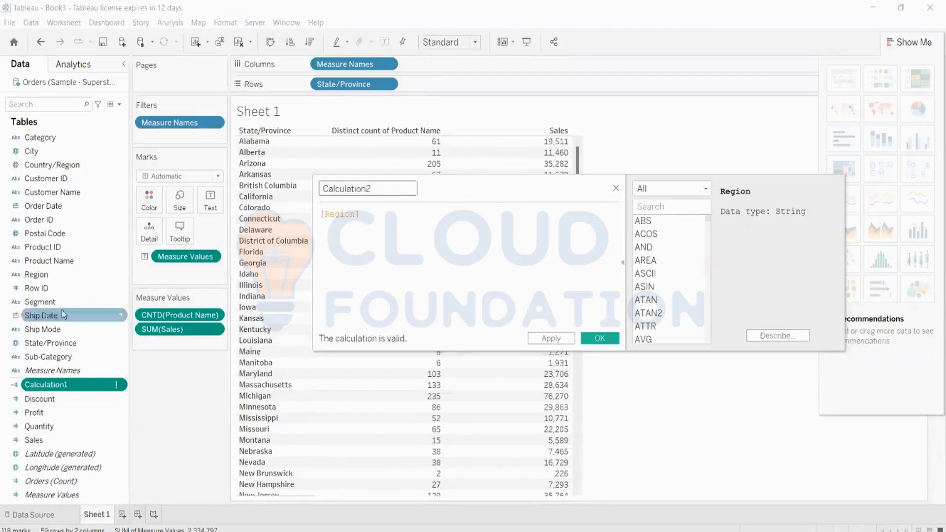
Select [Region] in the Calculation2 formula, then close that editor without saving.
{"action": "left_click", "coordinate": [367, 213]}
{"action": "left_click_drag", "start_coordinate": [368, 213], "coordinate": [321, 214]}
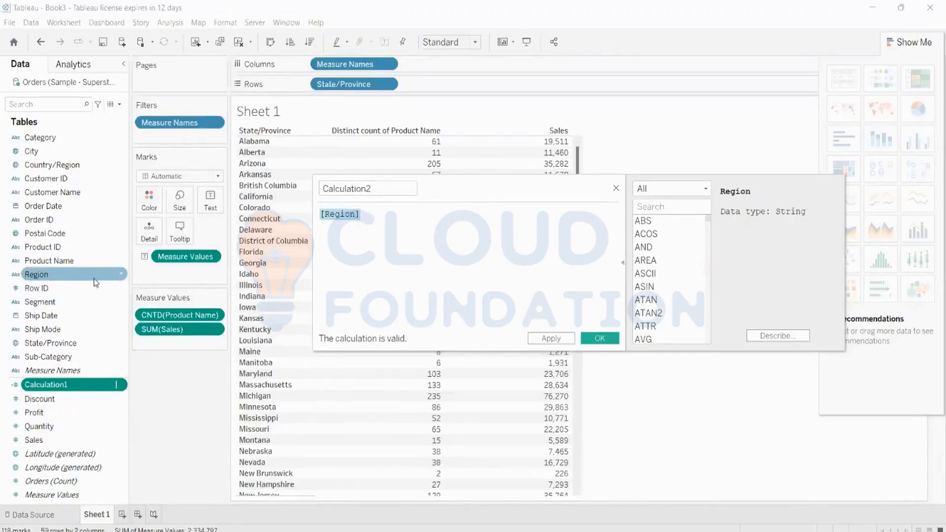
{"action": "left_click", "coordinate": [361, 217]}
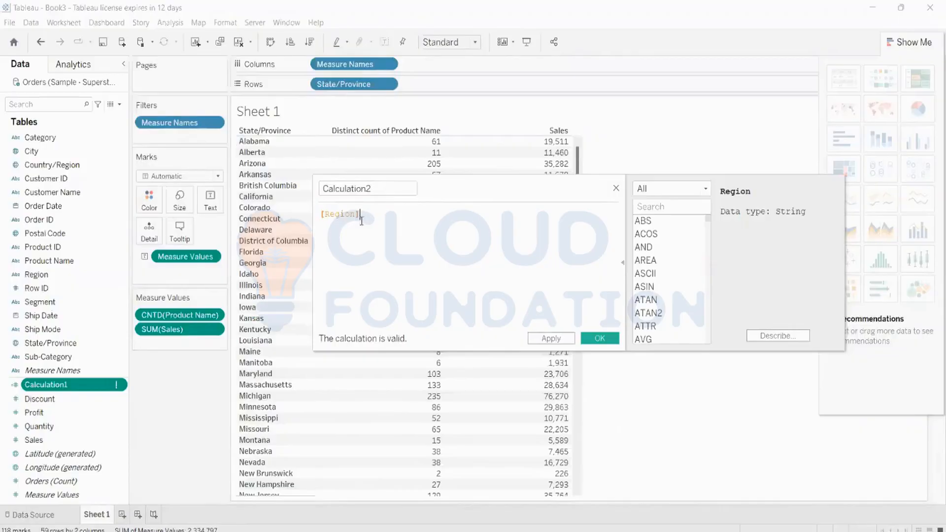
{"action": "left_click_drag", "start_coordinate": [361, 220], "coordinate": [312, 218]}
{"action": "left_click", "coordinate": [616, 188]}
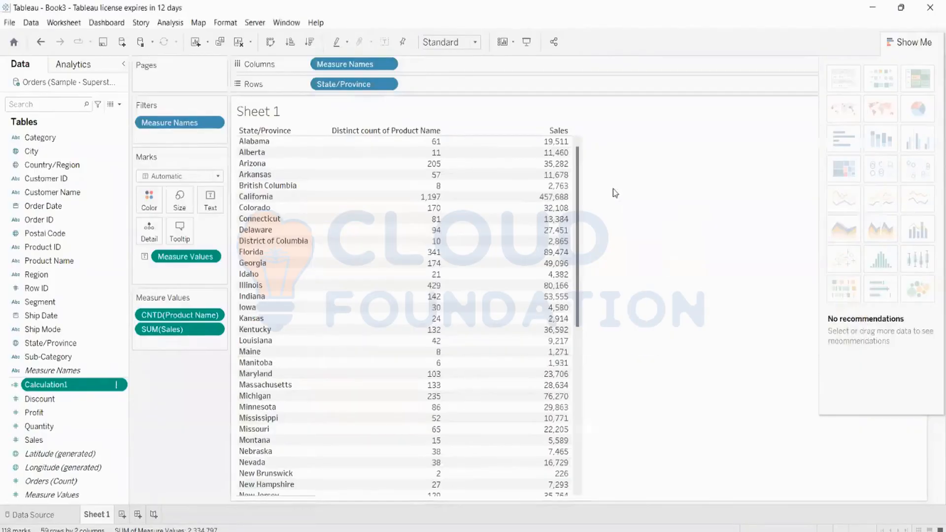
Reopen Calculation1's still-empty formula for editing, keeping its name unchanged.
{"action": "left_click", "coordinate": [74, 388]}
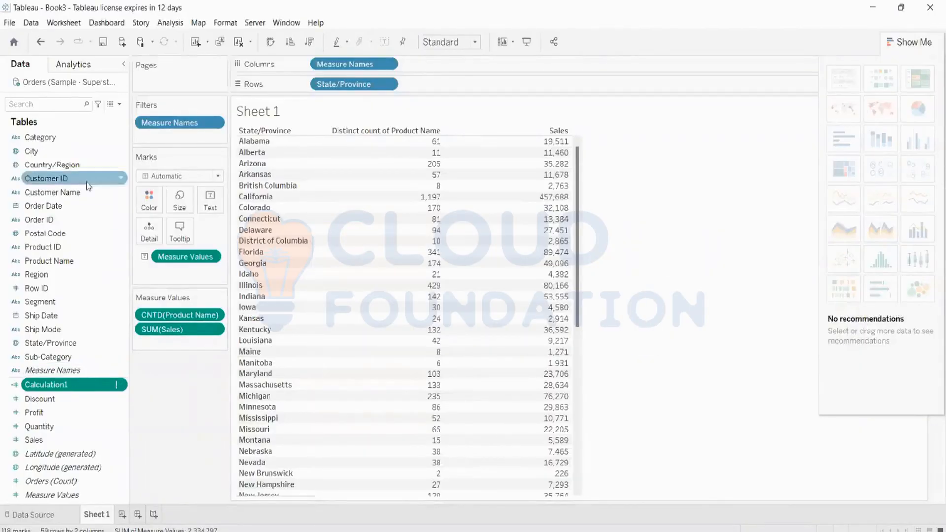
{"action": "key", "text": "Return"}
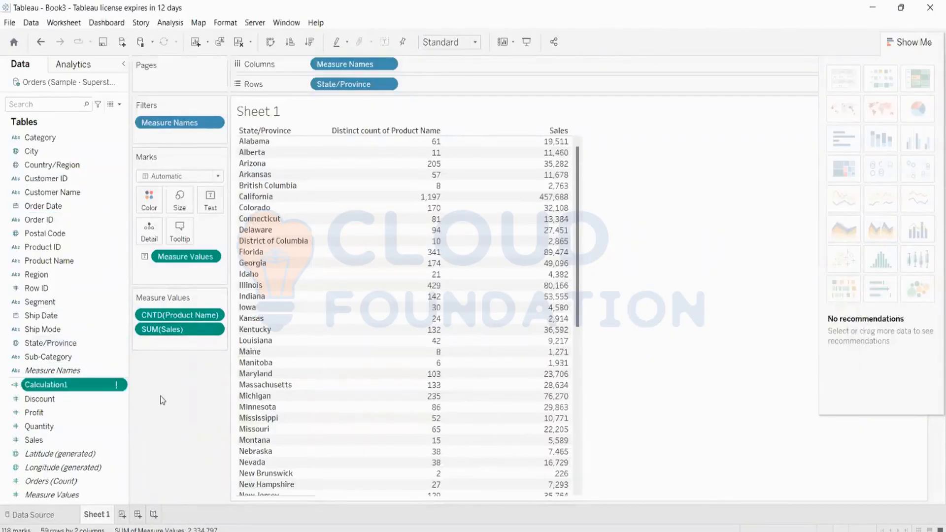
{"action": "right_click", "coordinate": [98, 388]}
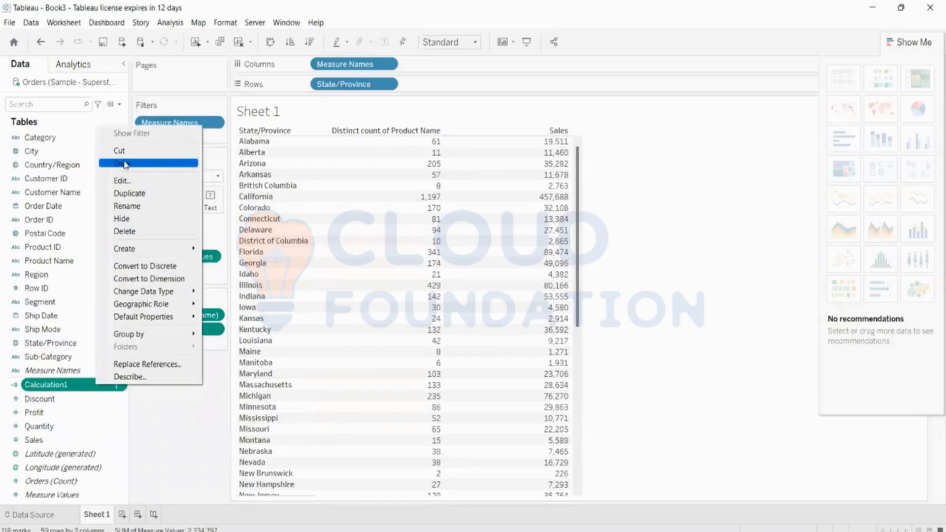
{"action": "left_click", "coordinate": [121, 181]}
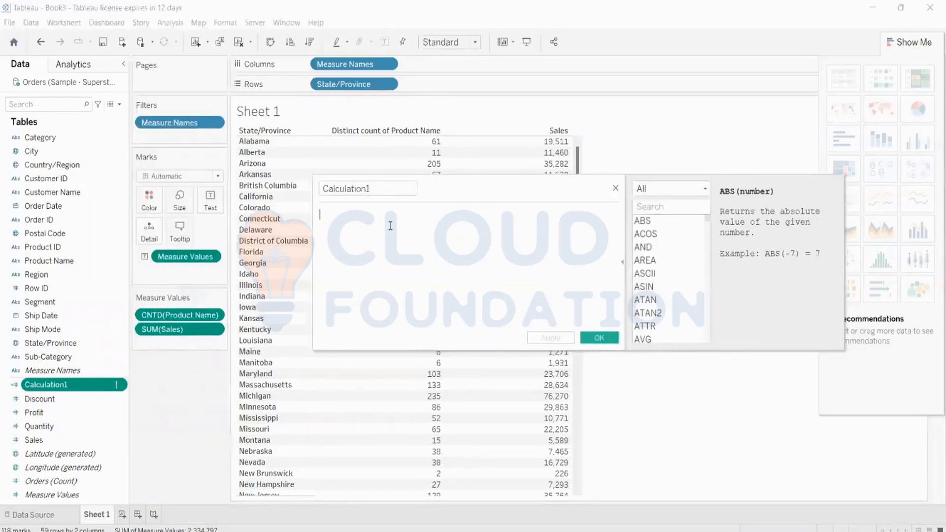
{"action": "left_click", "coordinate": [122, 105]}
{"action": "left_click", "coordinate": [120, 105]}
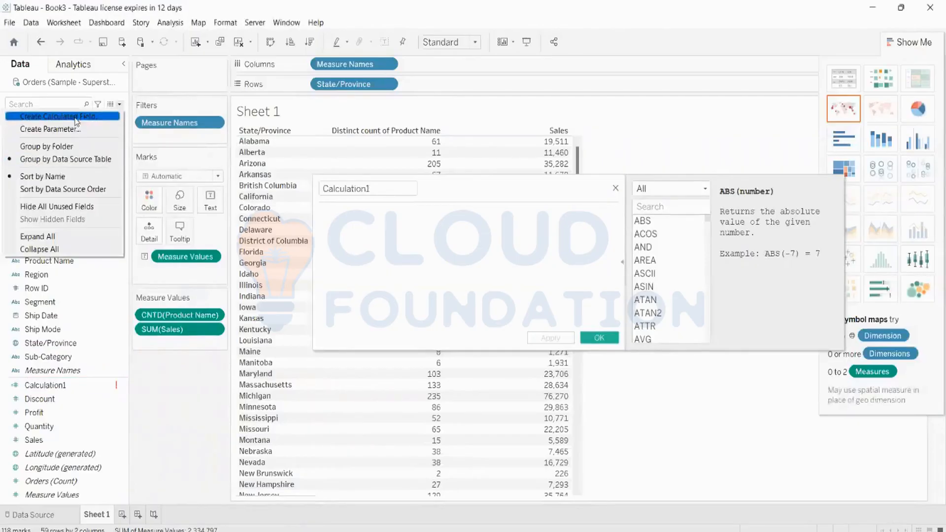
{"action": "left_click", "coordinate": [406, 270]}
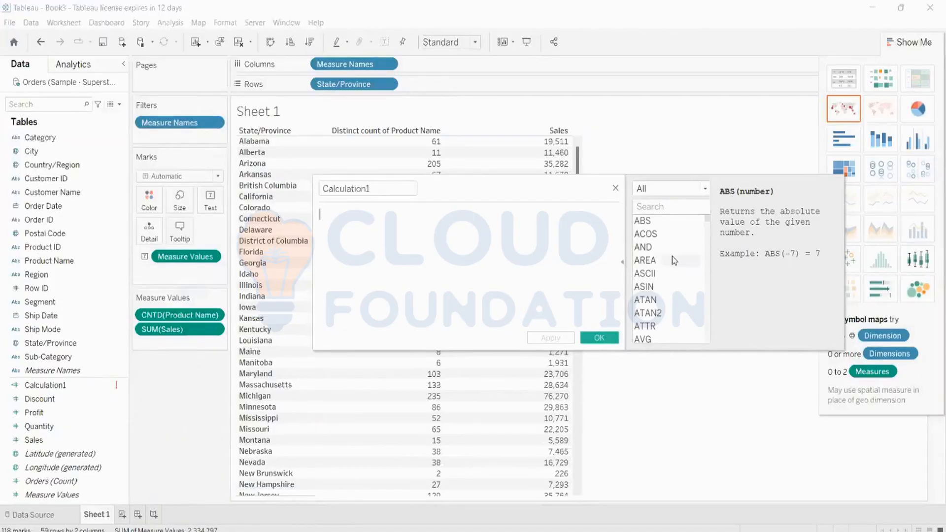
Collapse and restore the function reference, then read the AND and ASCII descriptions.
{"action": "left_click", "coordinate": [622, 264]}
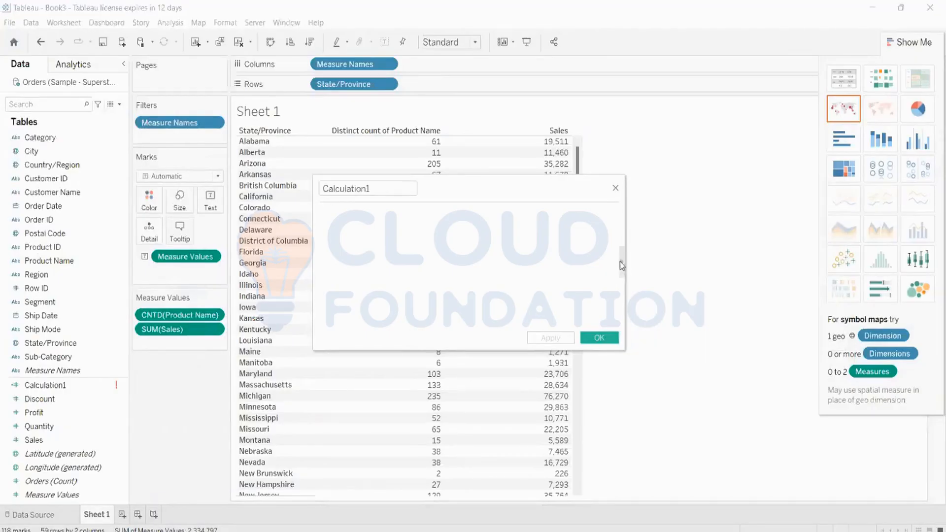
{"action": "left_click", "coordinate": [621, 264]}
{"action": "scroll", "coordinate": [688, 246], "scroll_direction": "down", "scroll_amount": 11}
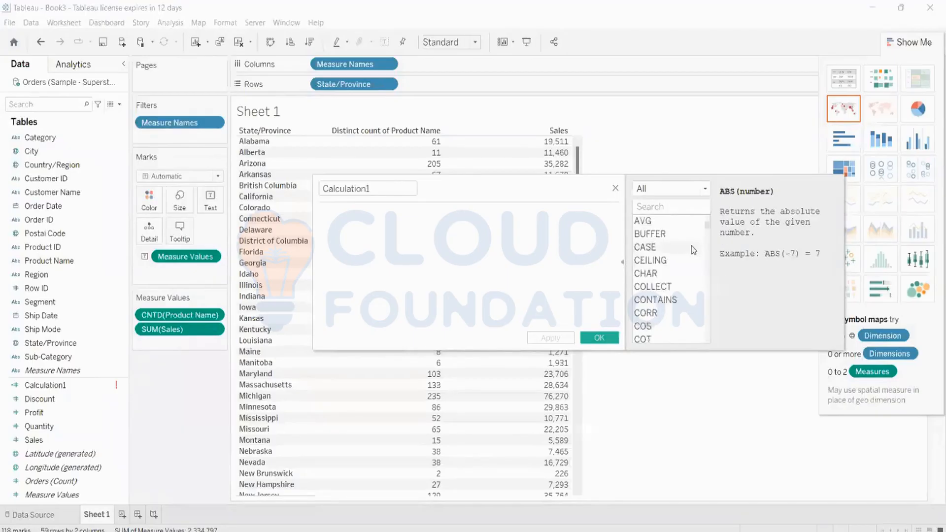
{"action": "scroll", "coordinate": [693, 250], "scroll_direction": "down", "scroll_amount": 10}
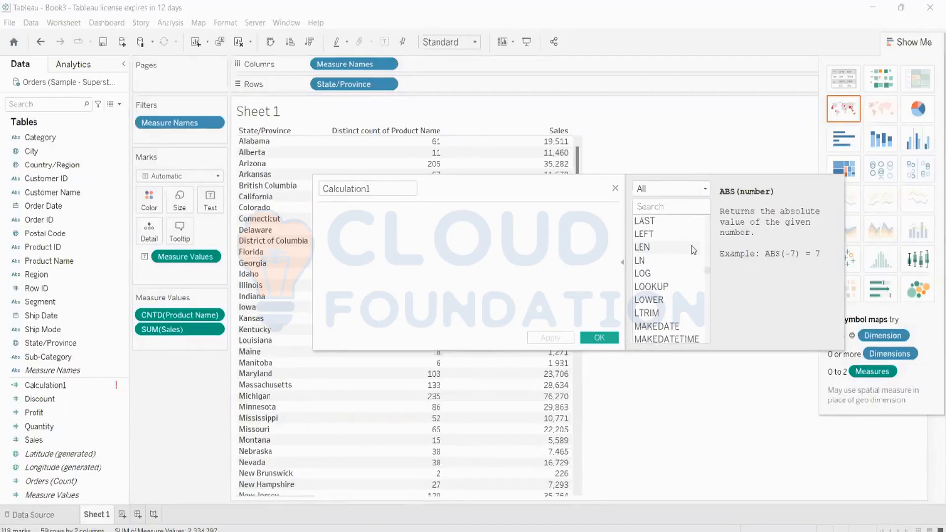
{"action": "scroll", "coordinate": [693, 250], "scroll_direction": "up", "scroll_amount": 20}
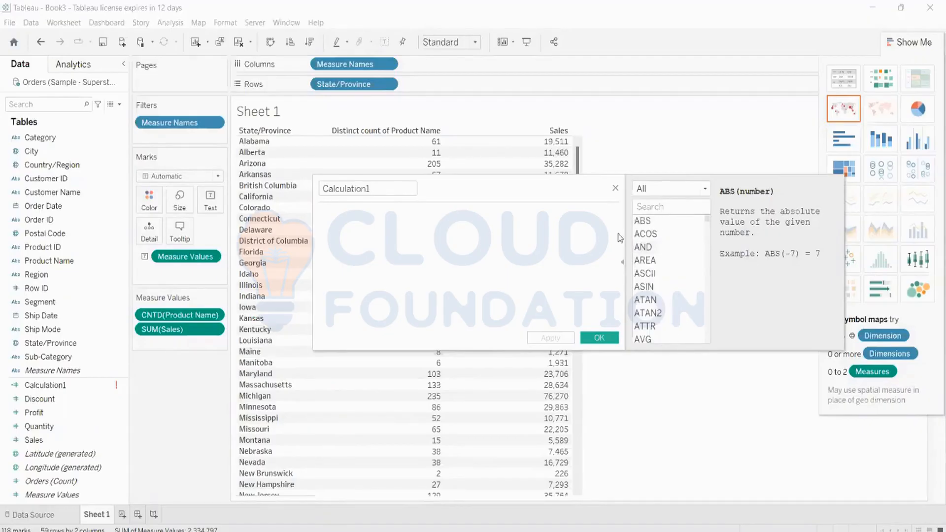
{"action": "left_click", "coordinate": [664, 246]}
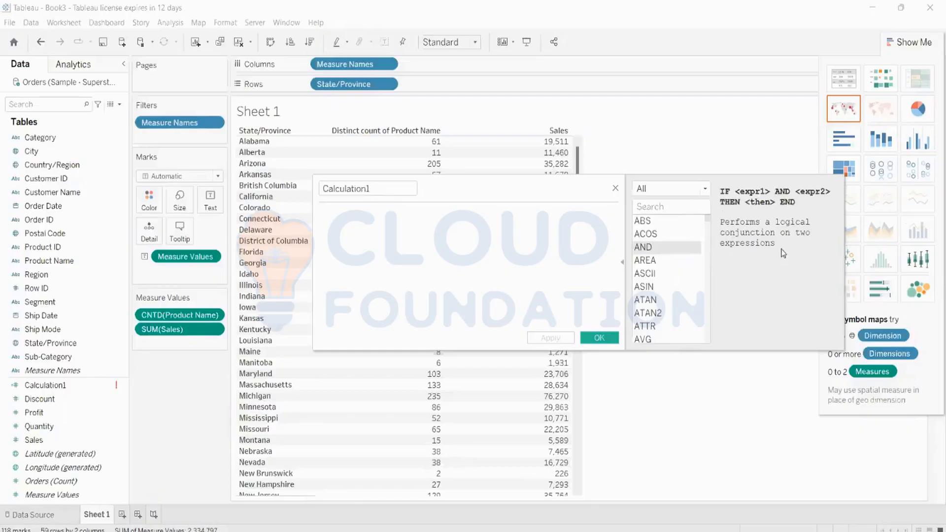
{"action": "left_click", "coordinate": [678, 277]}
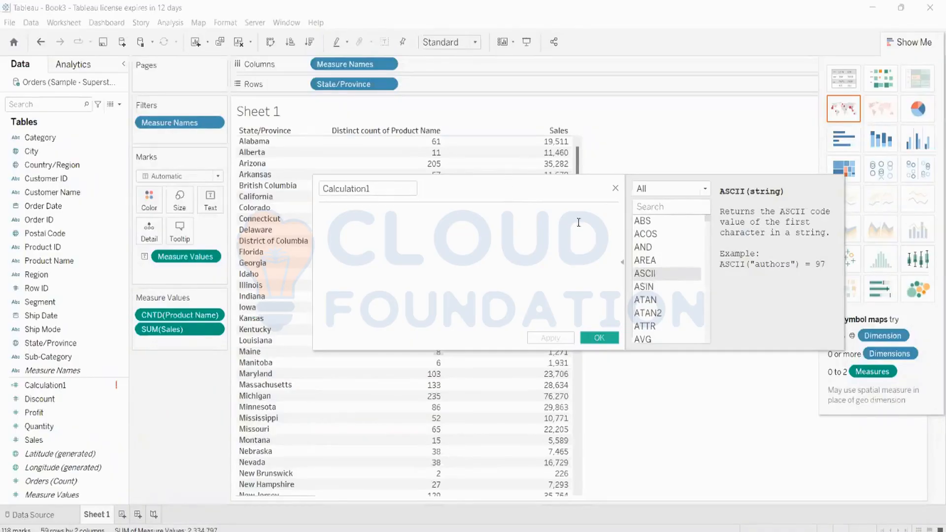
{"action": "left_click", "coordinate": [656, 210]}
Enter SUM([Sales]) as the start of the Calculation1 formula.
{"action": "left_click", "coordinate": [649, 207]}
{"action": "key", "text": "Caps_Lock"}
{"action": "type", "text": "SUM"}
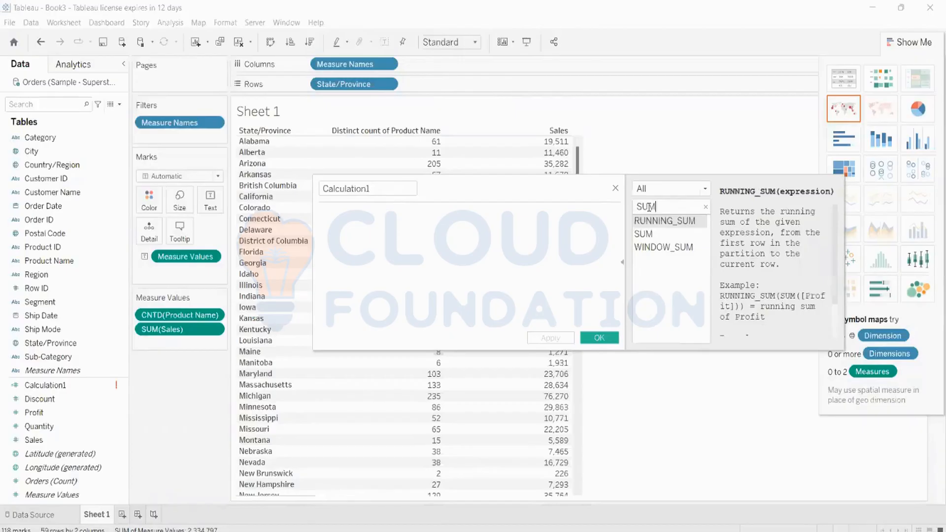
{"action": "double_click", "coordinate": [643, 235]}
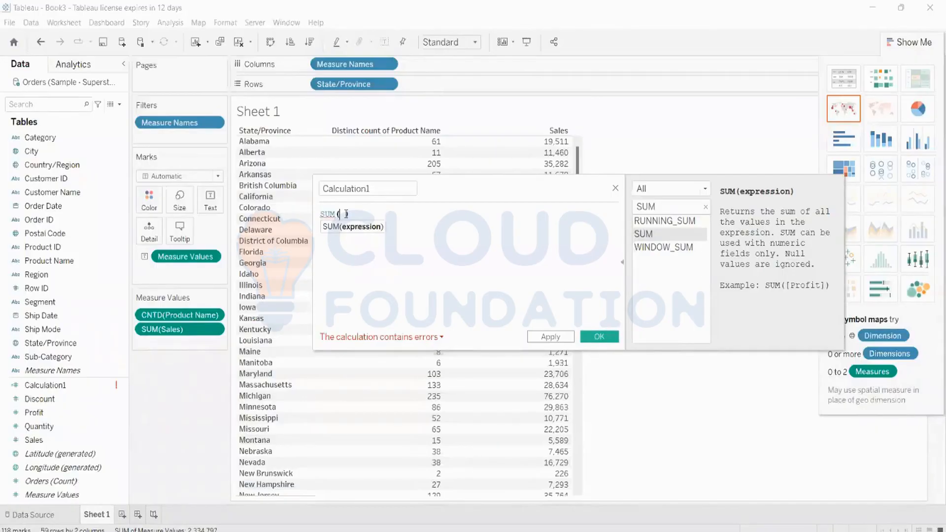
{"action": "key", "text": "Caps_Lock"}
{"action": "type", "text": "sales"}
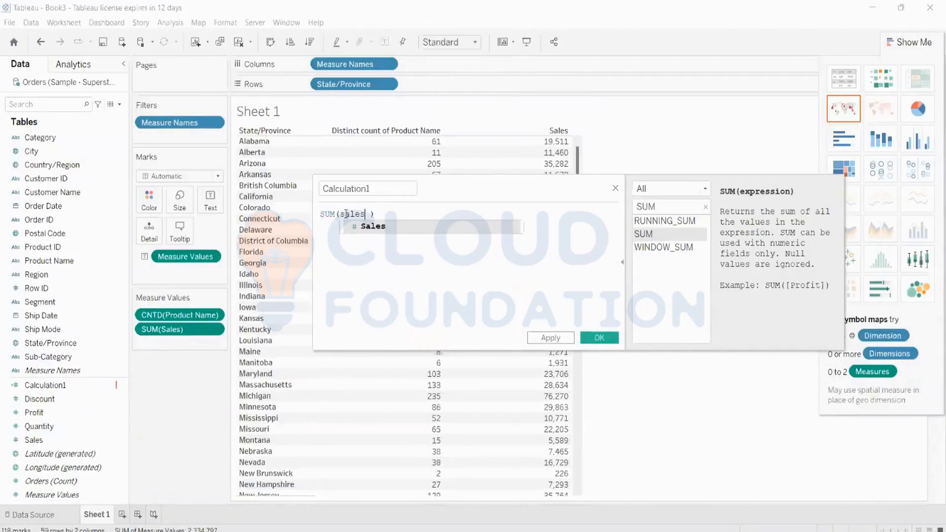
{"action": "key", "text": "Return"}
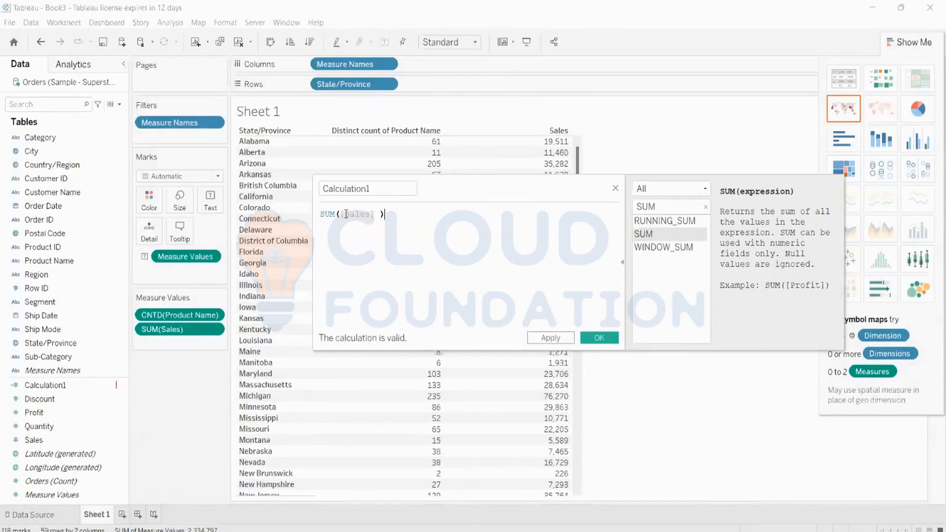
{"action": "key", "text": "Left"}
{"action": "key", "text": "BackSpace"}
{"action": "key", "text": "Right"}
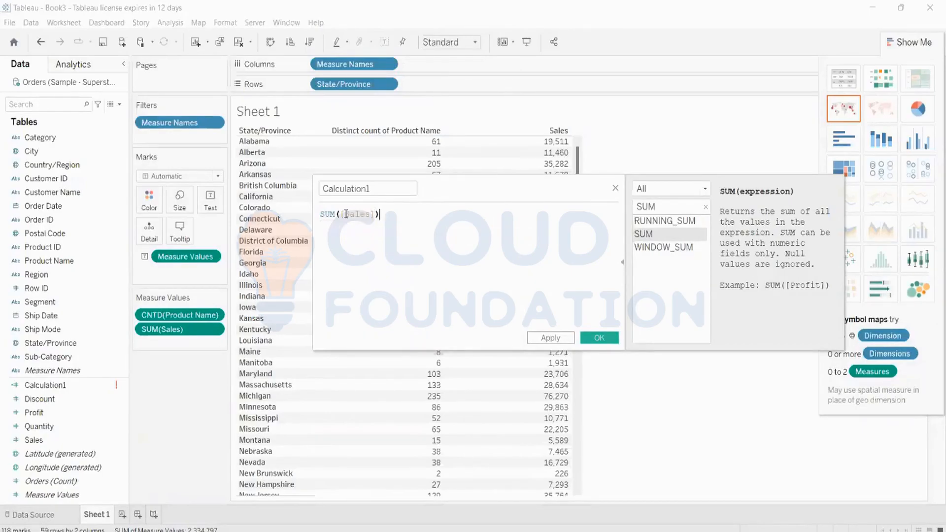
Append /COUNTD([Product Name]), remove the stray space, then apply and save the calculation.
{"action": "type", "text": "/"}
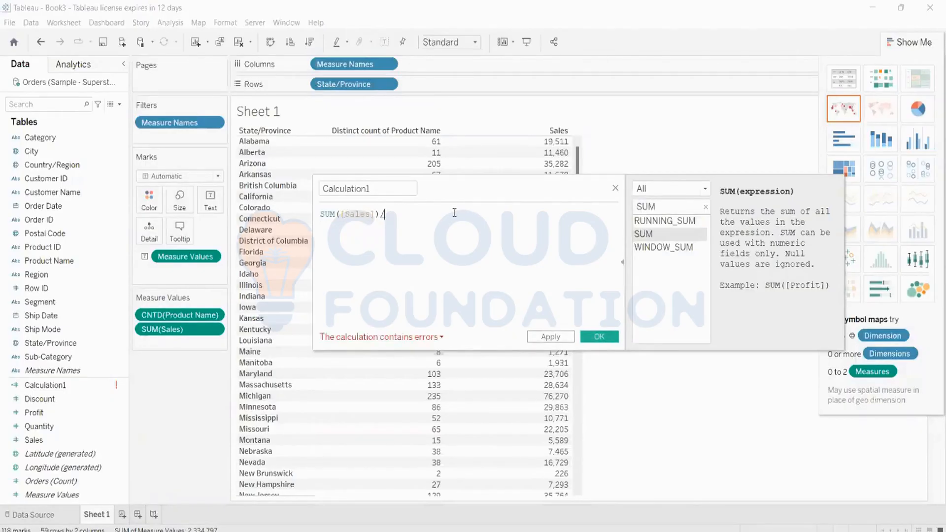
{"action": "type", "text": "cou"}
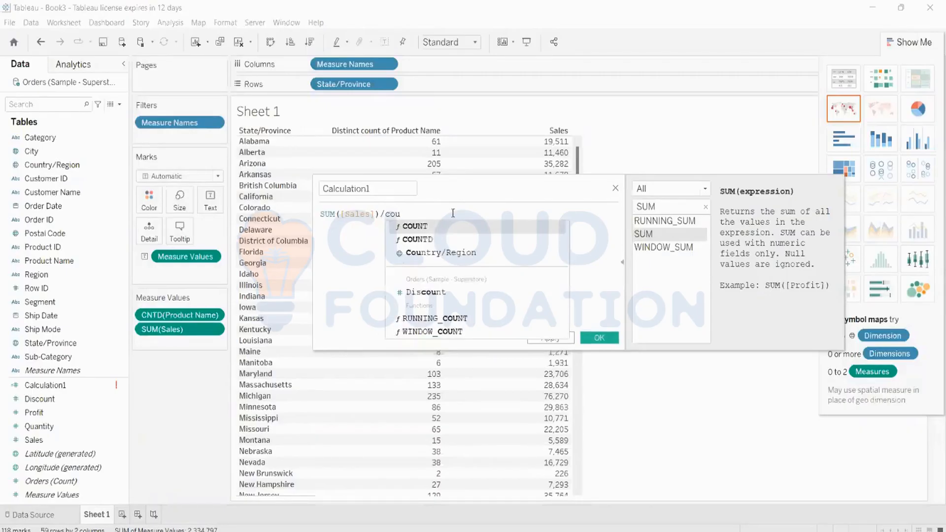
{"action": "key", "text": "BackSpace"}
{"action": "key", "text": "BackSpace"}
{"action": "key", "text": "BackSpace"}
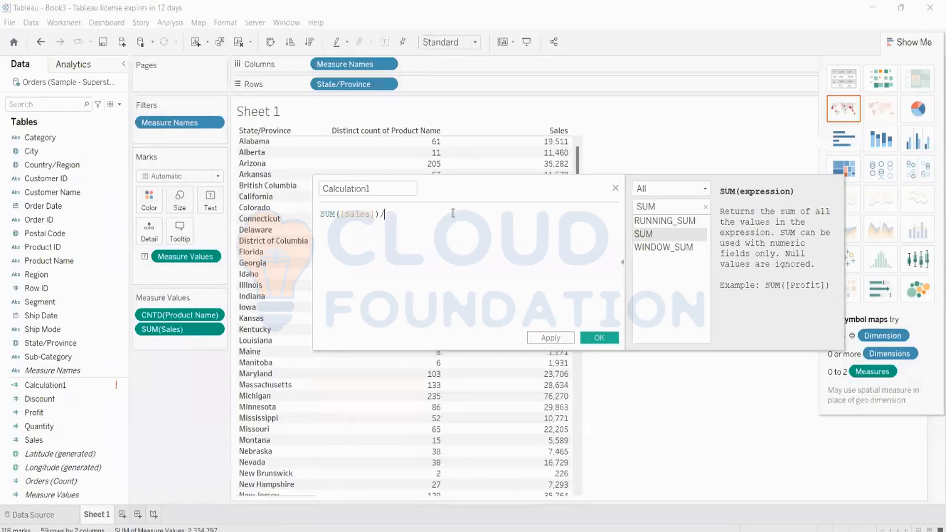
{"action": "left_click", "coordinate": [706, 206]}
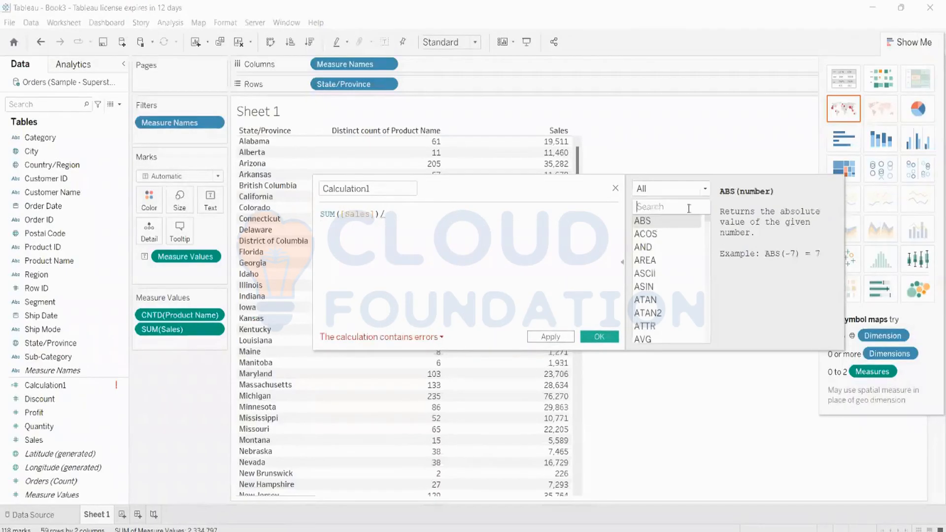
{"action": "key", "text": "Caps_Lock"}
{"action": "type", "text": "COU"}
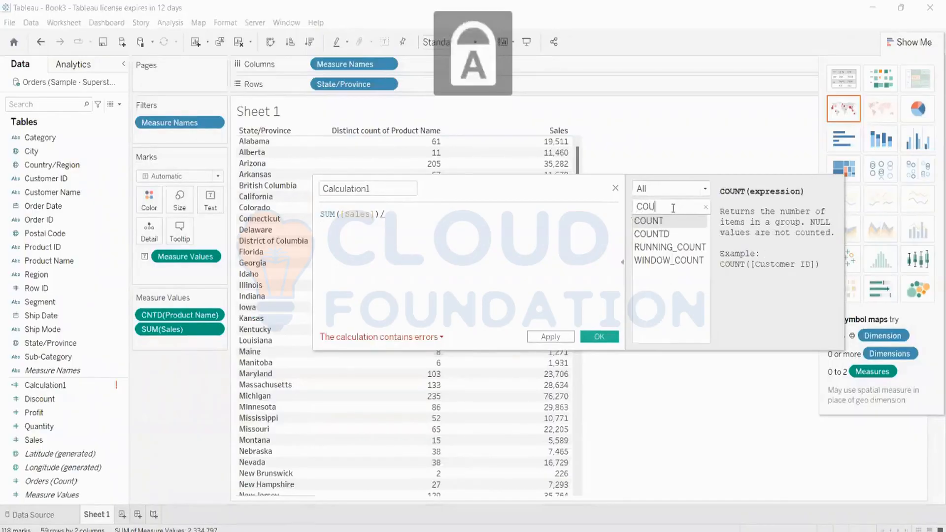
{"action": "type", "text": "N"}
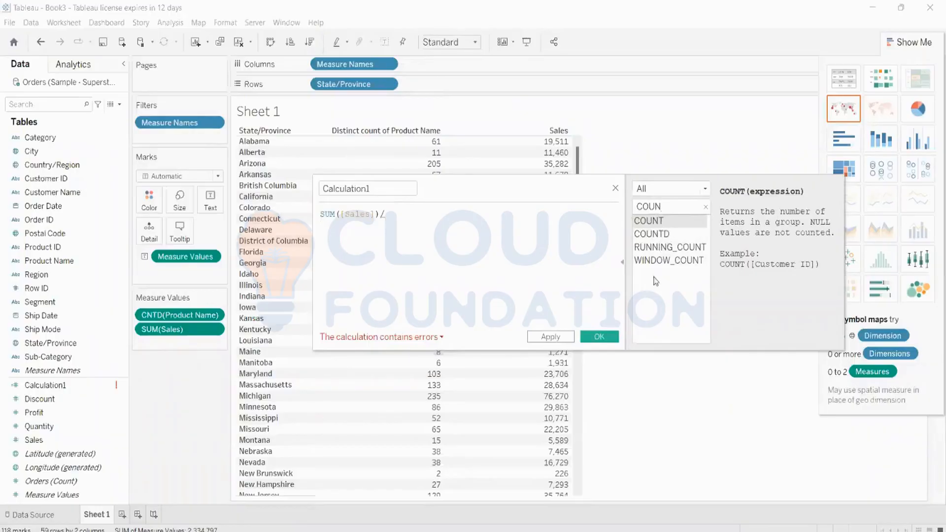
{"action": "double_click", "coordinate": [650, 235]}
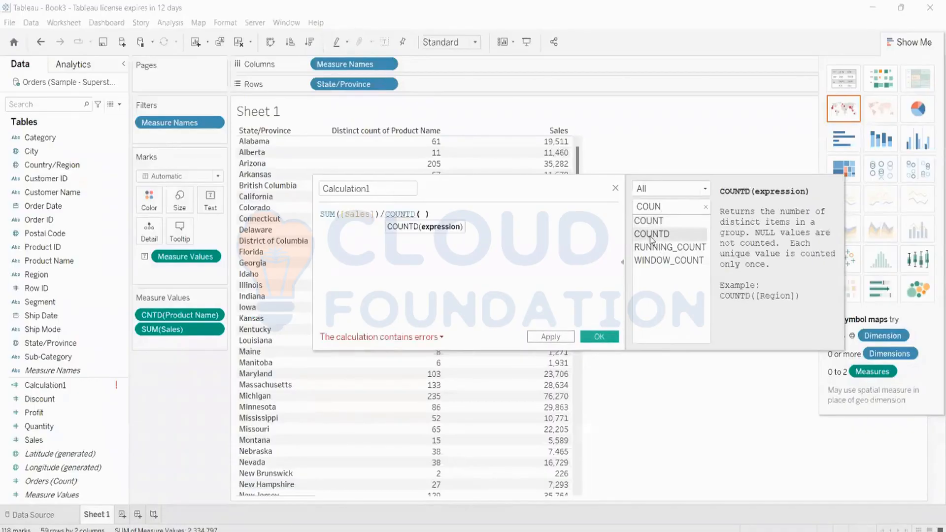
{"action": "type", "text": "P"}
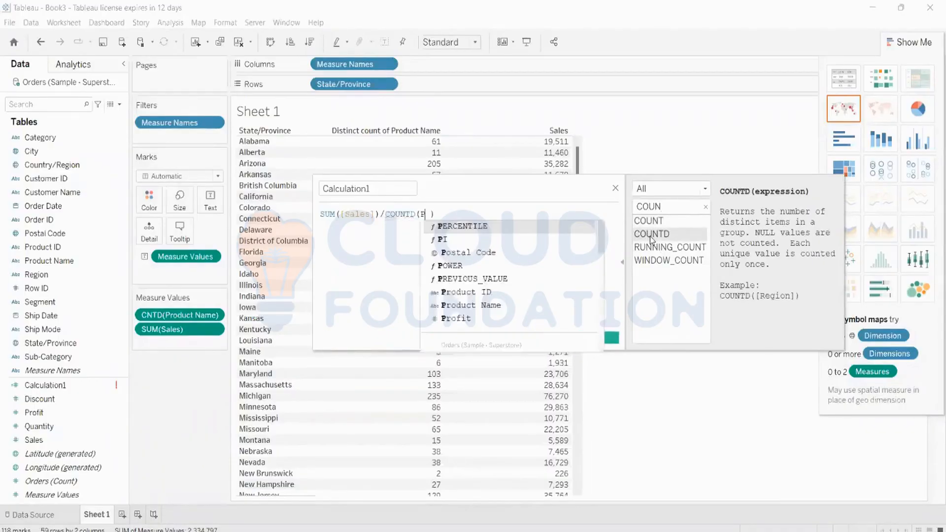
{"action": "type", "text": "ROD"}
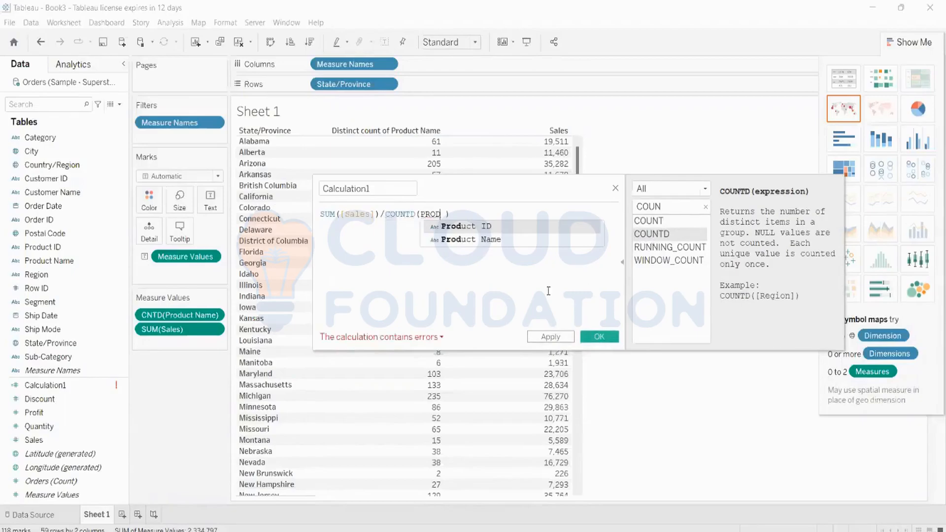
{"action": "left_click", "coordinate": [471, 240]}
{"action": "key", "text": "Left"}
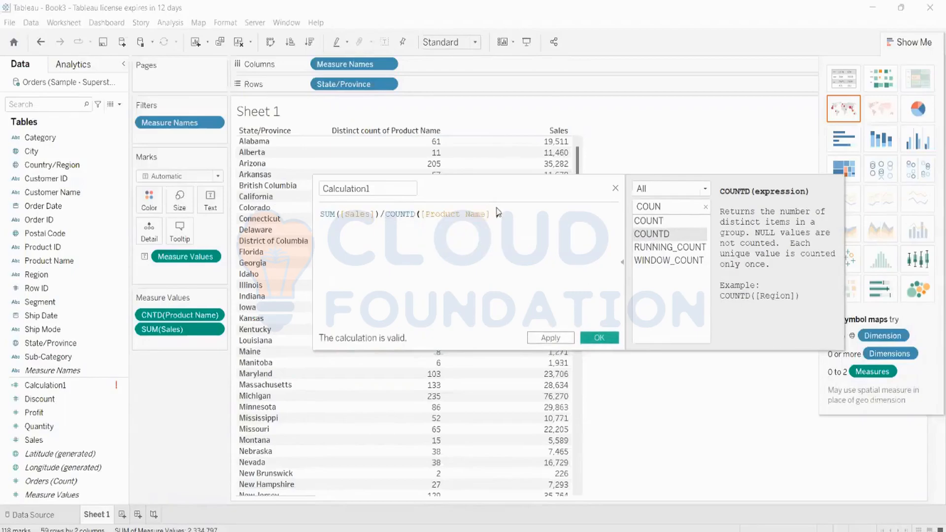
{"action": "key", "text": "BackSpace"}
{"action": "left_click", "coordinate": [547, 337]}
{"action": "left_click", "coordinate": [599, 339]}
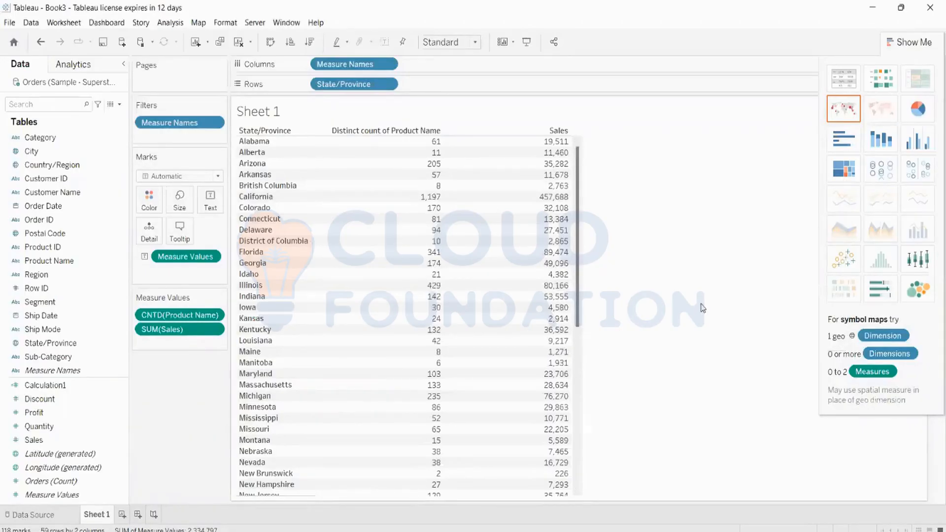
Open Calculation1's editor via its Edit option in the Data pane.
{"action": "left_click", "coordinate": [93, 390]}
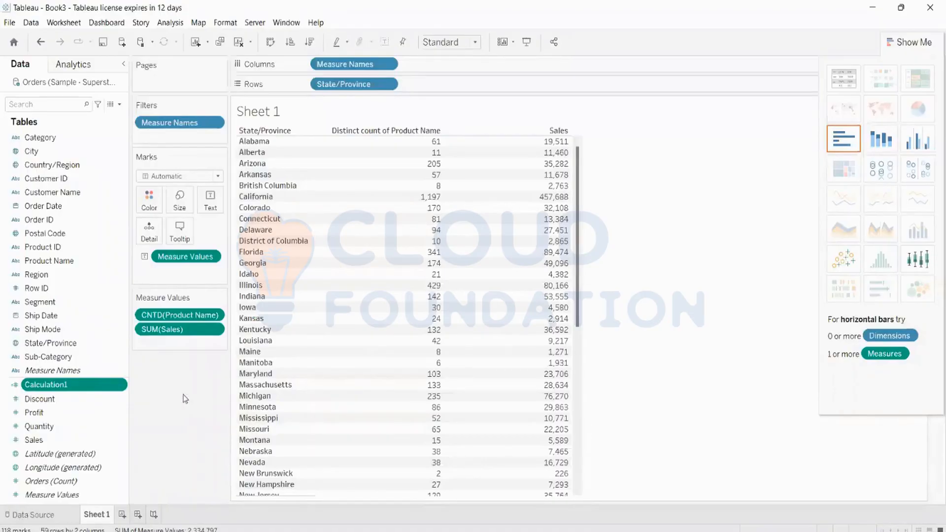
{"action": "right_click", "coordinate": [81, 385]}
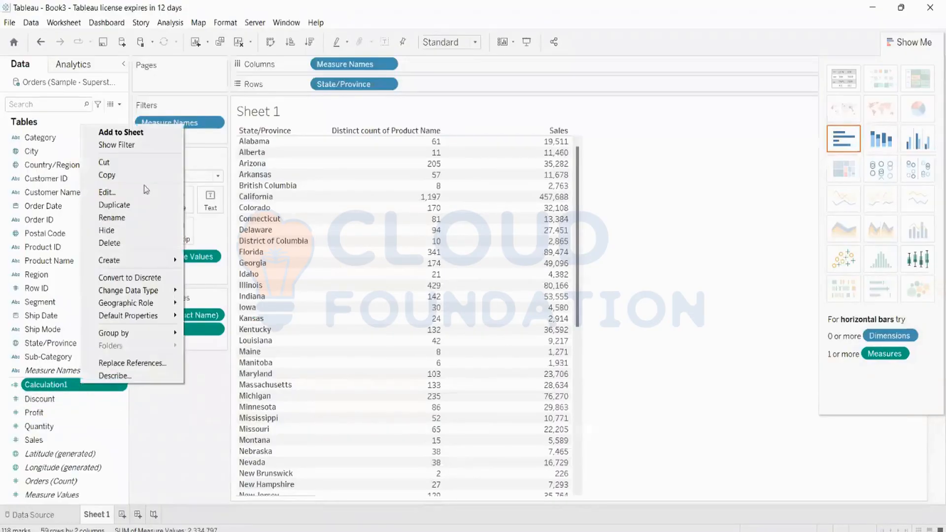
{"action": "left_click", "coordinate": [108, 192]}
{"action": "left_click", "coordinate": [339, 189]}
Replace the name with 'Sales/Item Sold', then apply and confirm.
{"action": "double_click", "coordinate": [339, 189]}
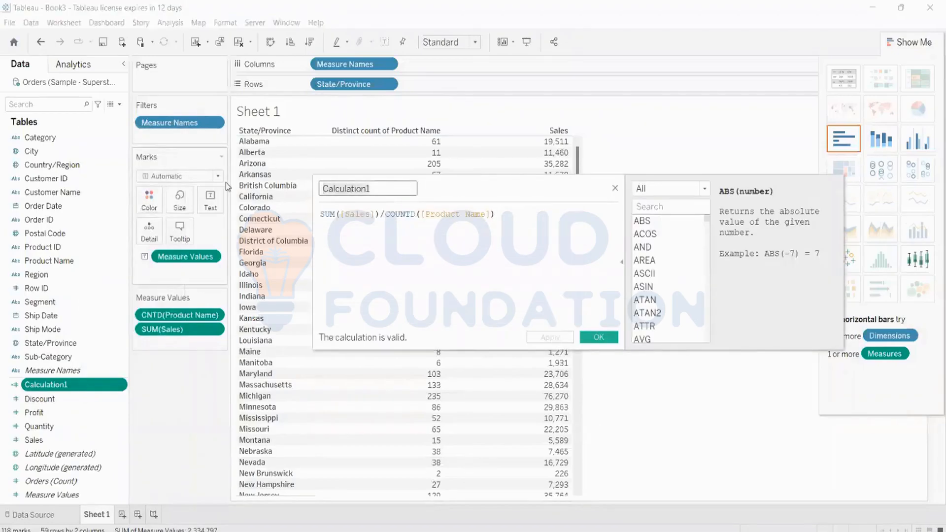
{"action": "type", "text": "Sale"}
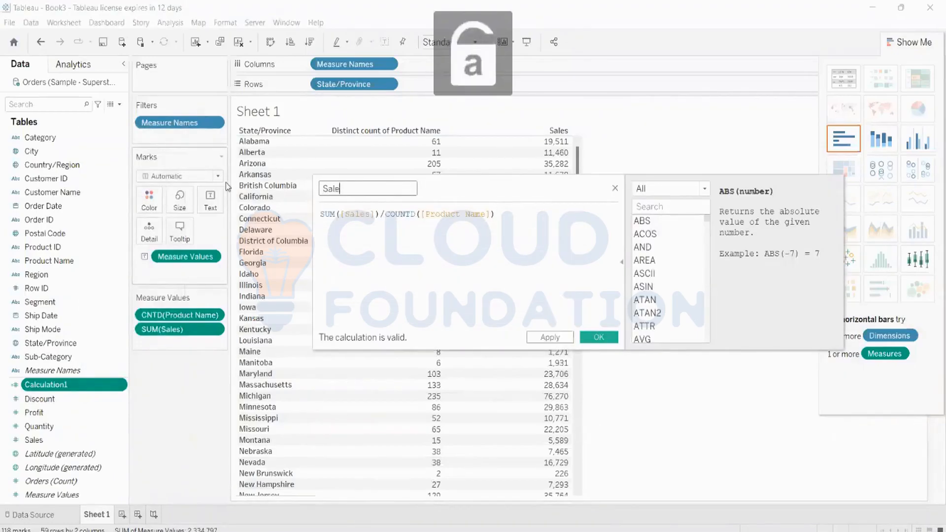
{"action": "type", "text": "s/"}
{"action": "key", "text": "Caps_Lock"}
{"action": "type", "text": "I"}
{"action": "key", "text": "Caps_Lock"}
{"action": "type", "text": "tem"}
{"action": "key", "text": "Caps_Lock"}
{"action": "type", "text": "S"}
{"action": "key", "text": "Caps_Lock"}
{"action": "type", "text": "old"}
{"action": "left_click", "coordinate": [559, 338]}
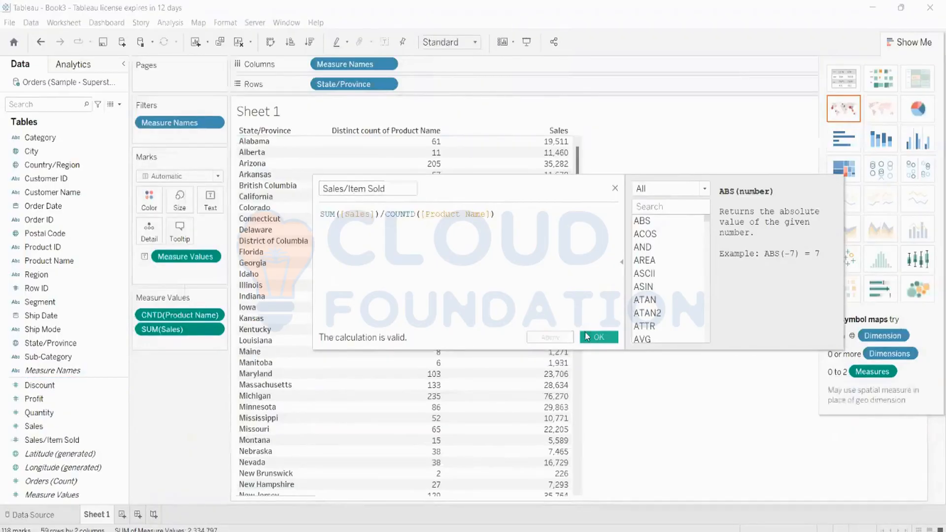
{"action": "left_click", "coordinate": [600, 339]}
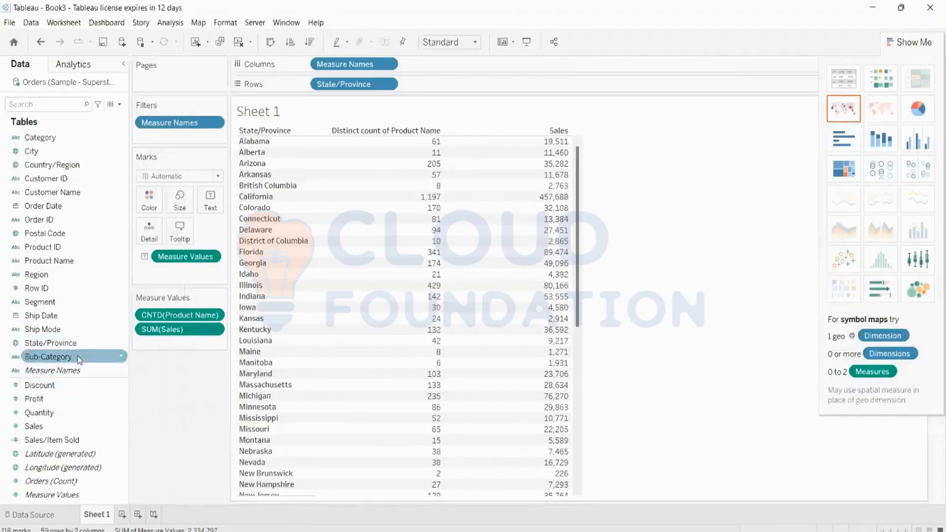
Exit Steam from the system tray's hidden background apps.
{"action": "left_click", "coordinate": [75, 443]}
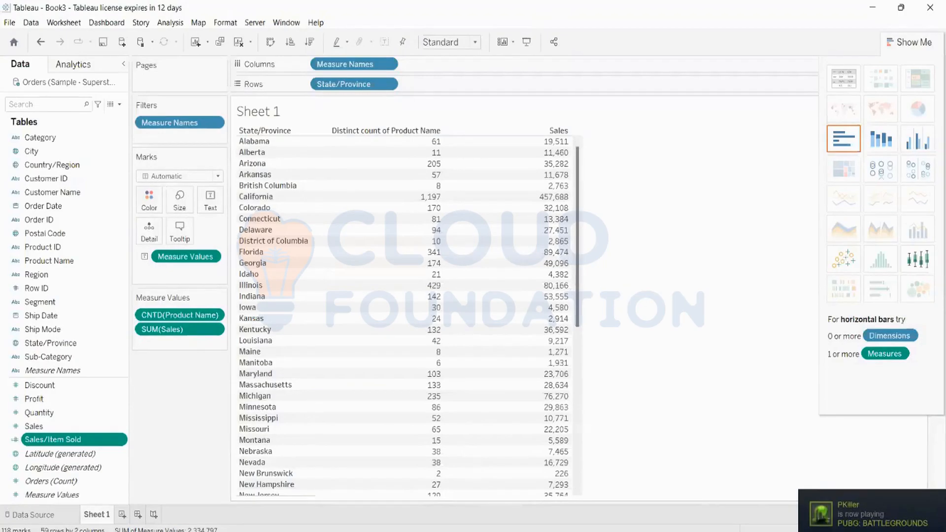
{"action": "left_click", "coordinate": [742, 531]}
{"action": "right_click", "coordinate": [766, 491]}
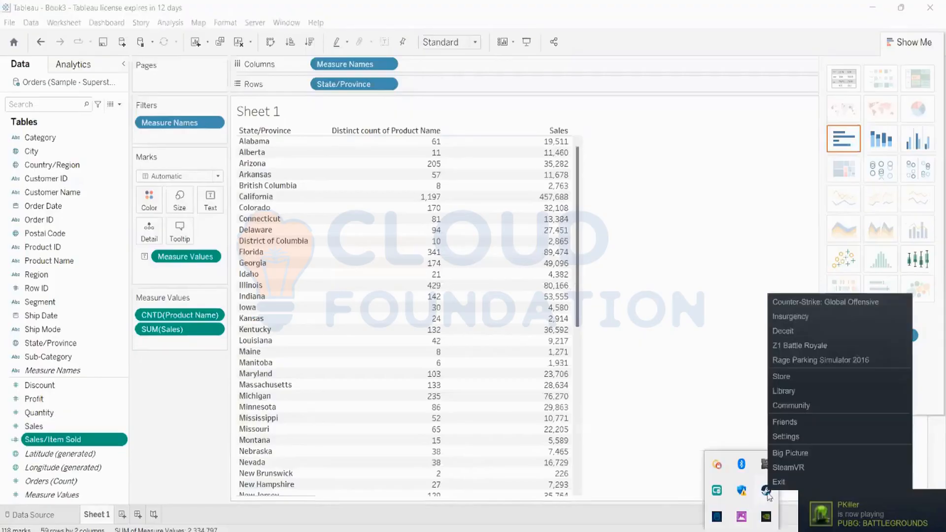
{"action": "left_click", "coordinate": [769, 493]}
Remove CNTD(Product Name) and the remaining Measure Values from the state table.
{"action": "left_click", "coordinate": [742, 531]}
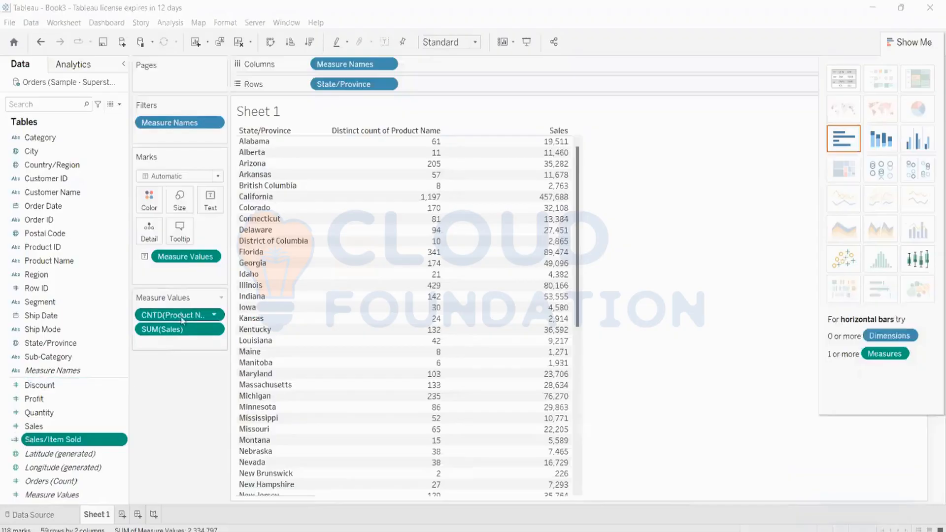
{"action": "left_click_drag", "start_coordinate": [183, 319], "coordinate": [85, 338]}
{"action": "left_click_drag", "start_coordinate": [186, 257], "coordinate": [40, 328]}
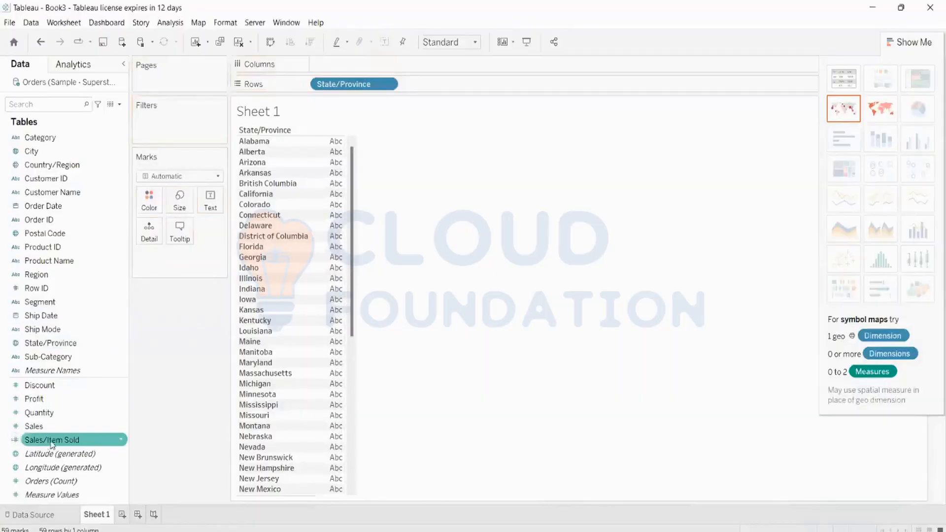
Show Sales/Item Sold as each state's text value, e.g. Alabama 320, and check tooltips.
{"action": "left_click_drag", "start_coordinate": [52, 443], "coordinate": [202, 206]}
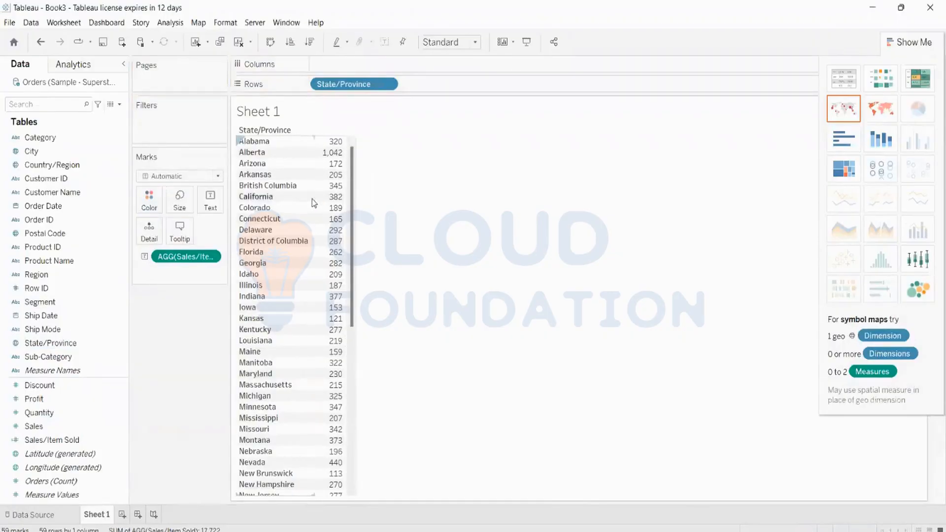
{"action": "mouse_move", "coordinate": [331, 144]}
{"action": "mouse_move", "coordinate": [333, 174]}
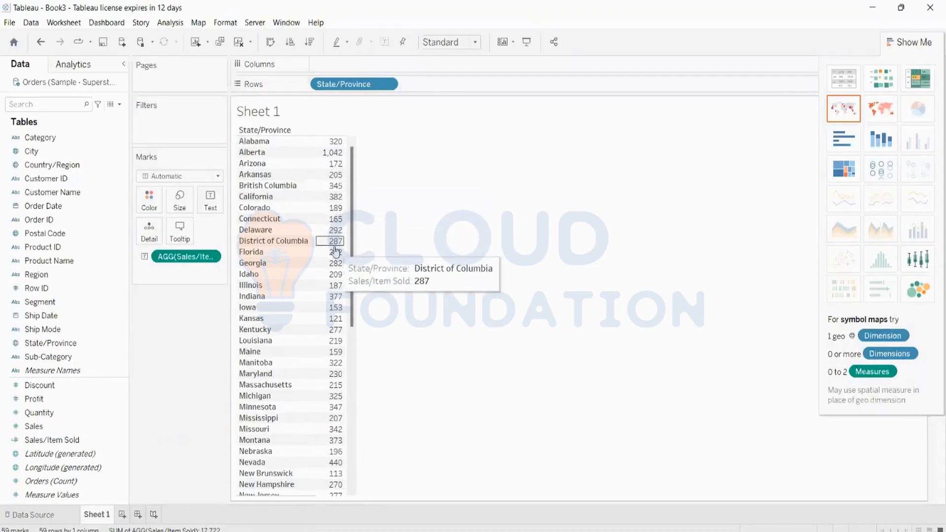
{"action": "mouse_move", "coordinate": [337, 252]}
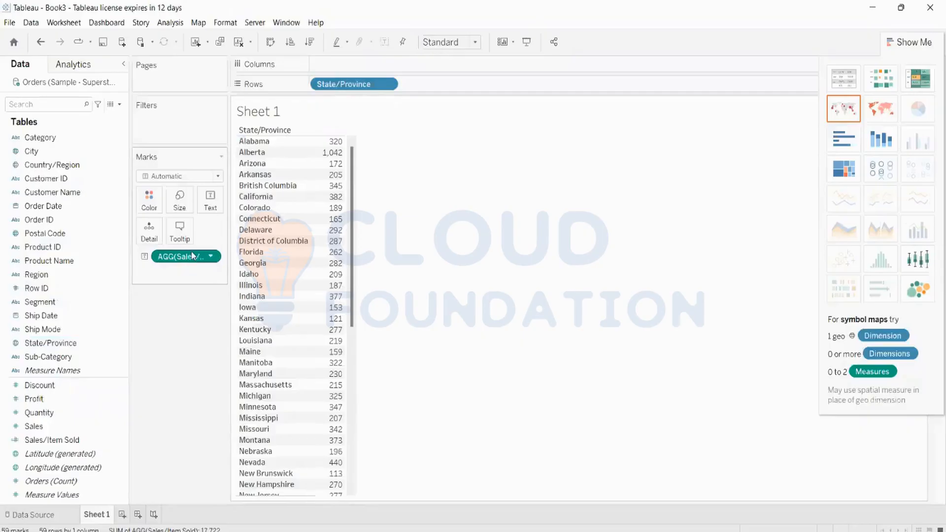
Colour the state cells by Sales/Item Sold, revert to plain numbers, then clear the sheet.
{"action": "left_click_drag", "start_coordinate": [191, 261], "coordinate": [149, 200]}
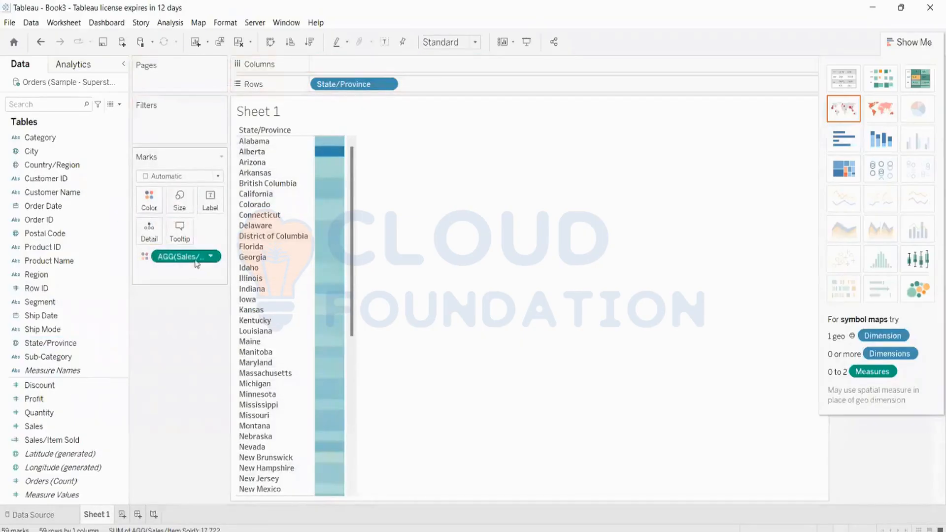
{"action": "left_click_drag", "start_coordinate": [195, 259], "coordinate": [209, 200]}
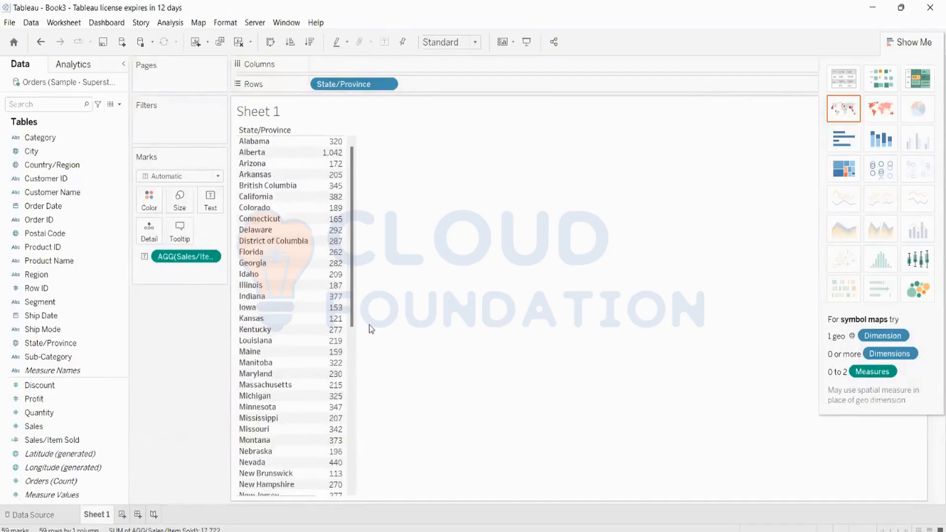
{"action": "left_click", "coordinate": [241, 43]}
Place Customer Name on Rows to list 800 customers, then drag it onto Filters.
{"action": "left_click", "coordinate": [54, 193]}
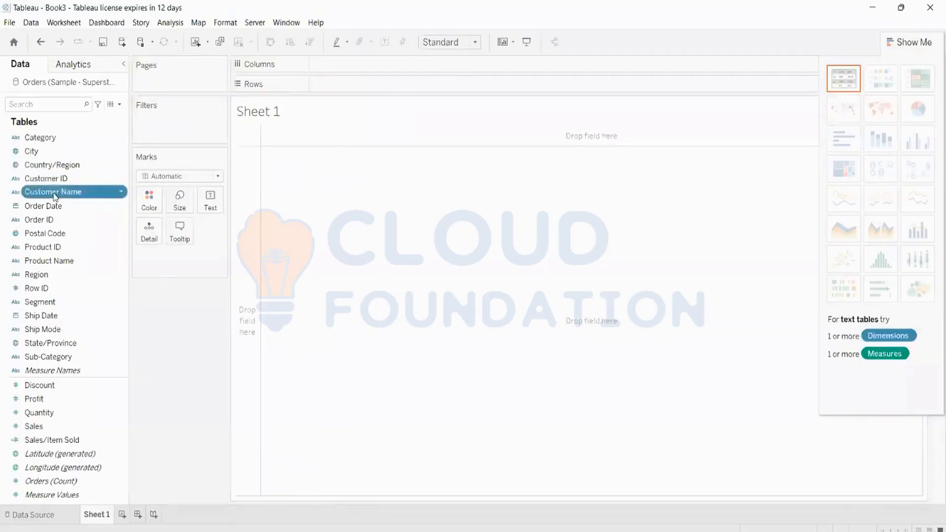
{"action": "left_click_drag", "start_coordinate": [55, 195], "coordinate": [389, 84]}
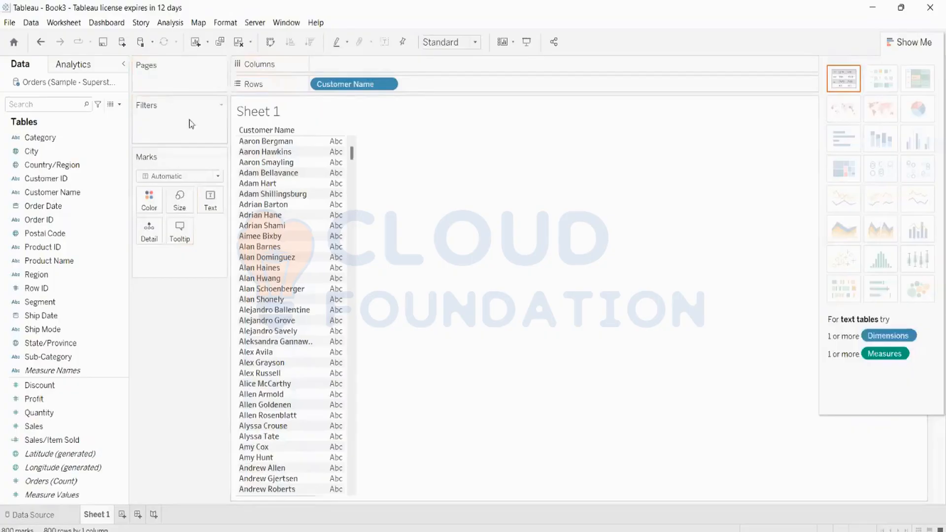
{"action": "left_click", "coordinate": [74, 317]}
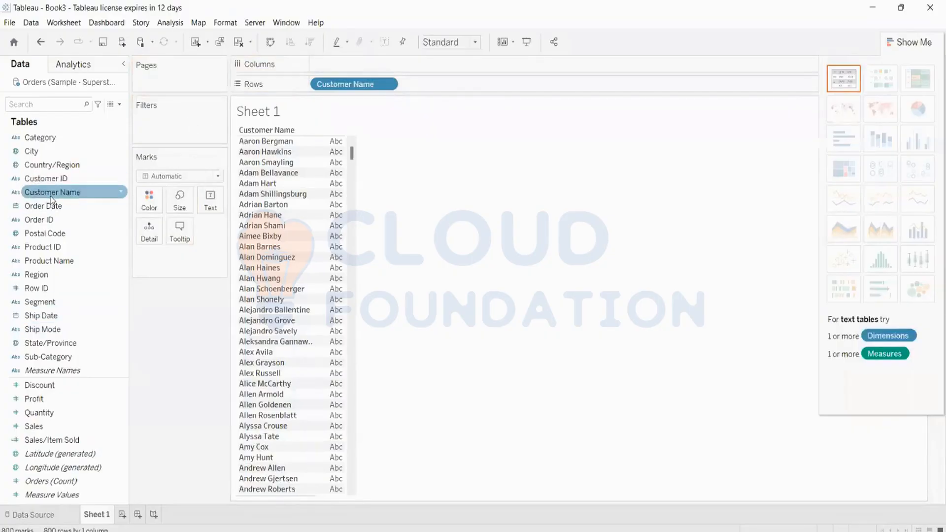
{"action": "left_click_drag", "start_coordinate": [52, 199], "coordinate": [173, 128]}
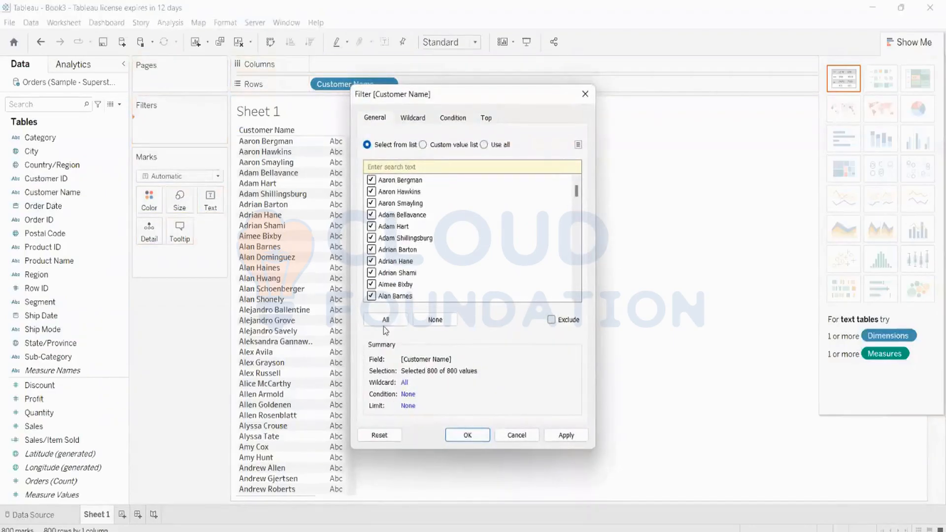
Deselect all customer names in the filter dialog, then cancel it without applying.
{"action": "left_click", "coordinate": [435, 320]}
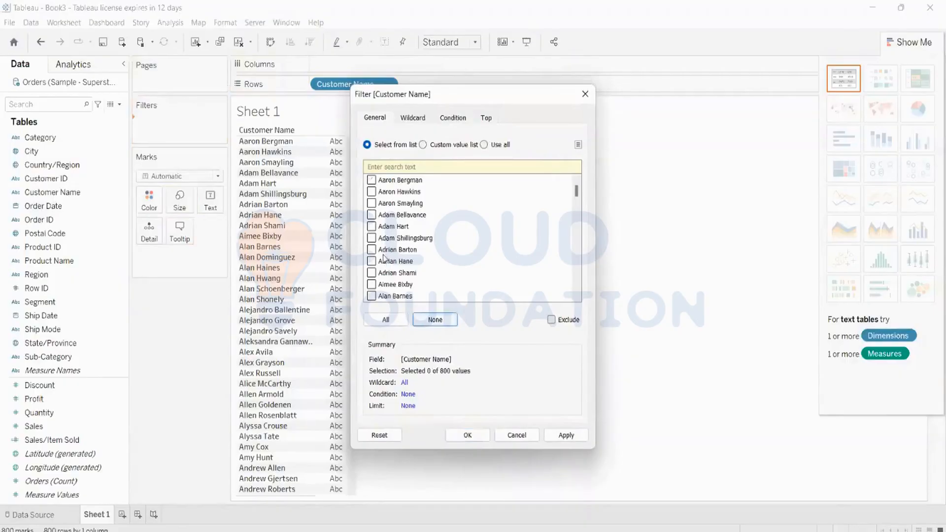
{"action": "scroll", "coordinate": [383, 258], "scroll_direction": "down", "scroll_amount": 8}
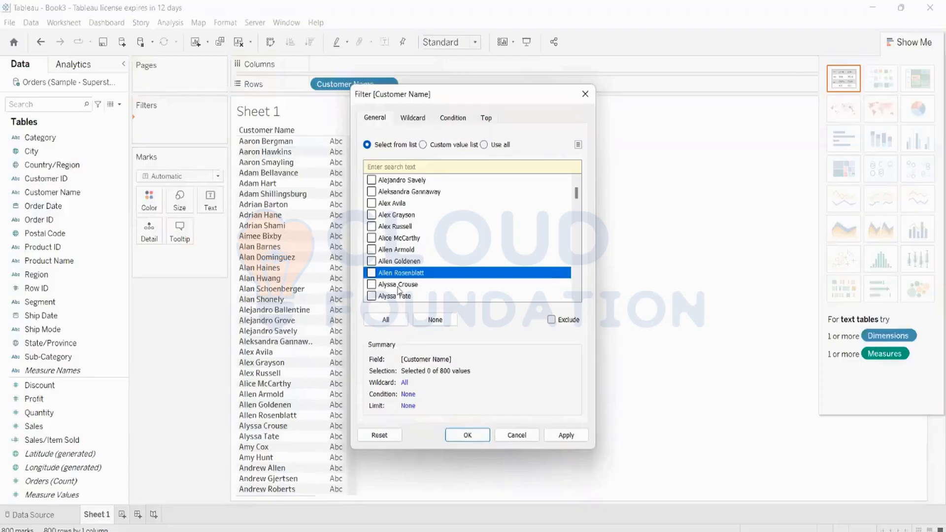
{"action": "left_click", "coordinate": [516, 436]}
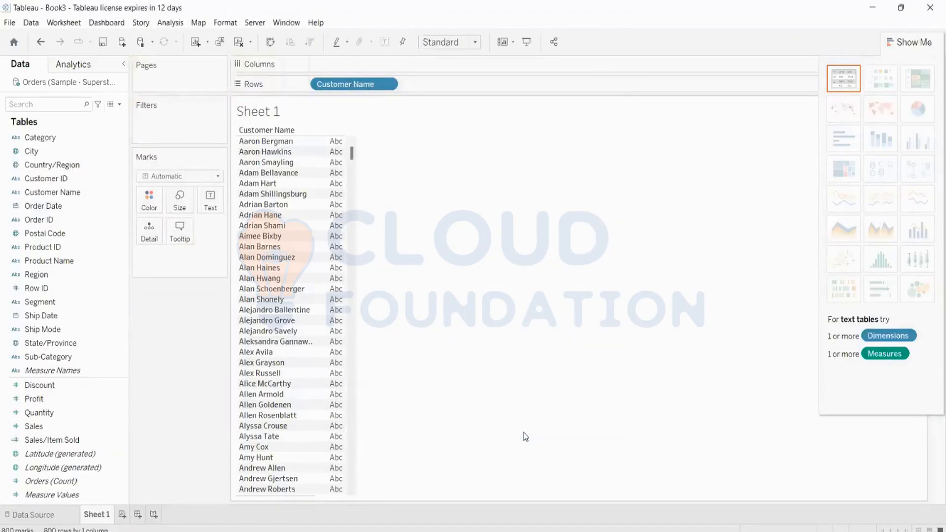
{"action": "key", "text": "ctrl+z"}
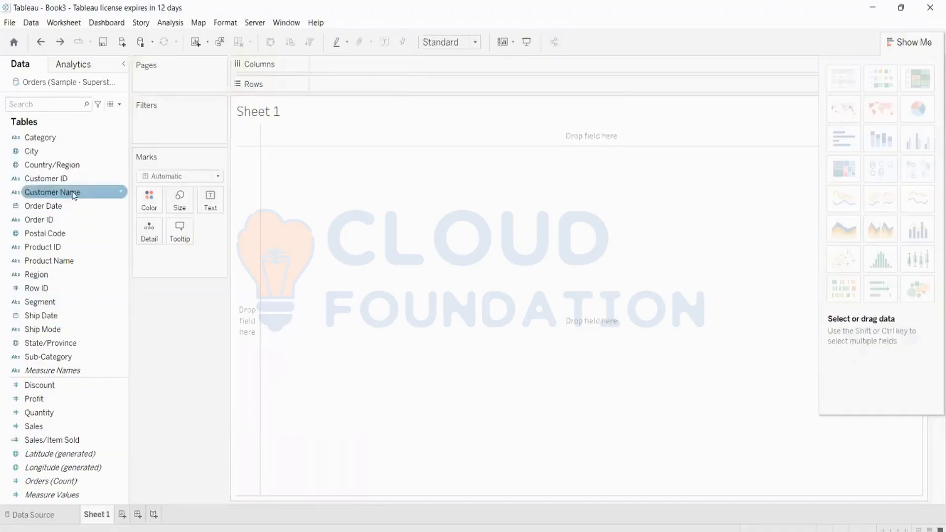
{"action": "left_click_drag", "start_coordinate": [50, 192], "coordinate": [380, 85]}
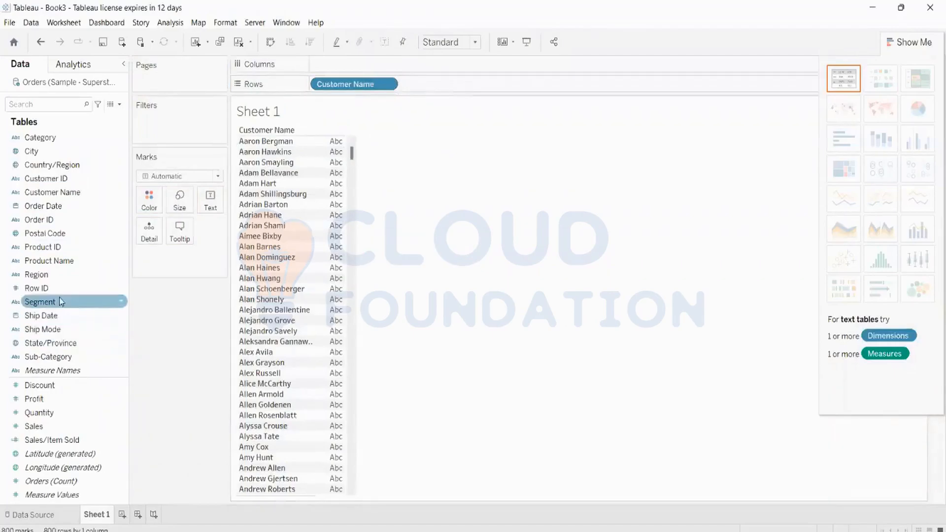
{"action": "left_click_drag", "start_coordinate": [51, 192], "coordinate": [149, 108]}
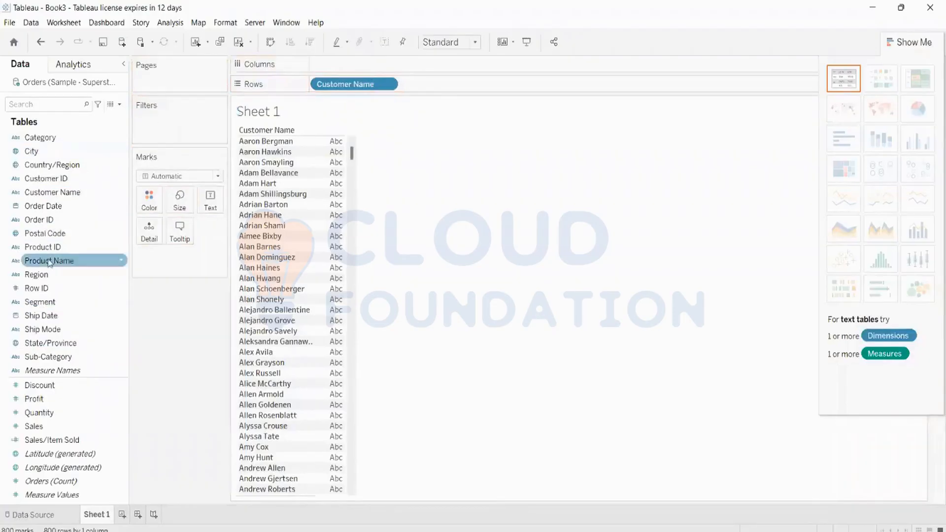
{"action": "left_click_drag", "start_coordinate": [52, 193], "coordinate": [151, 133]}
{"action": "left_click", "coordinate": [413, 117]}
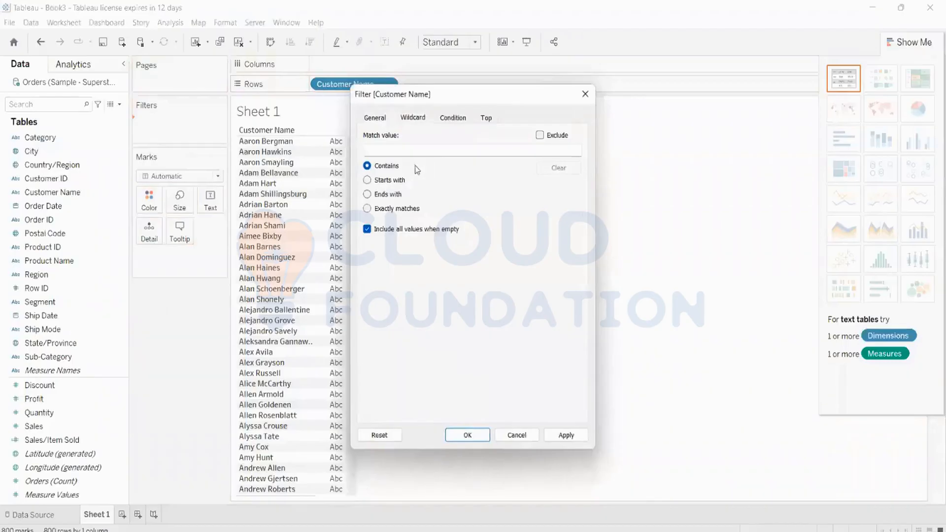
{"action": "left_click", "coordinate": [370, 180]}
{"action": "left_click", "coordinate": [456, 119]}
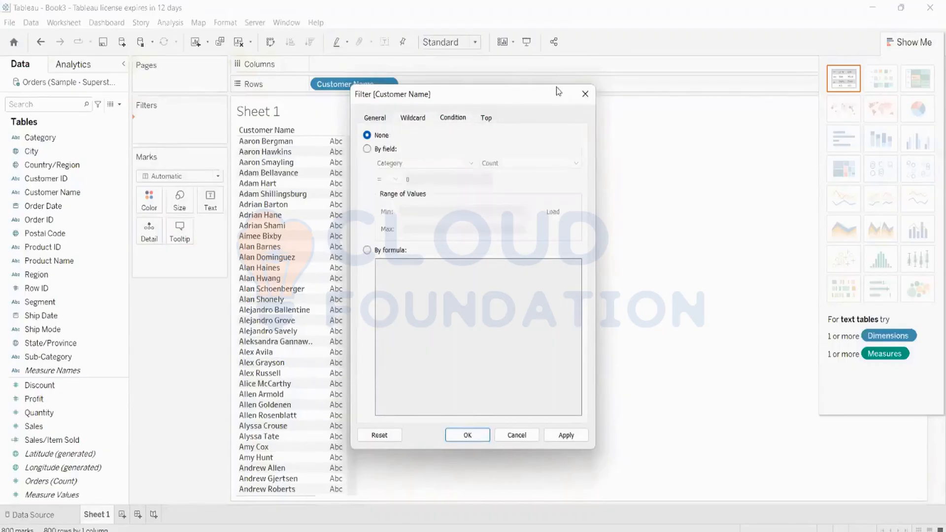
{"action": "left_click", "coordinate": [581, 95]}
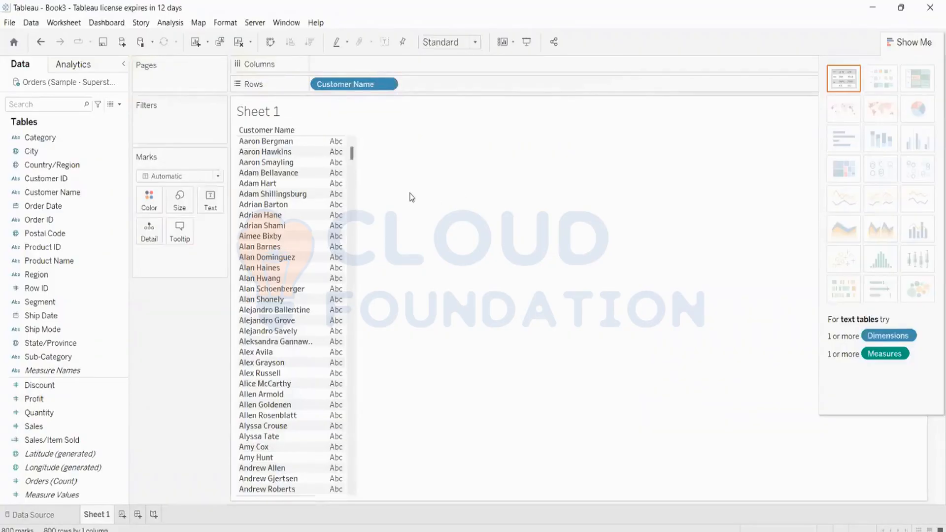
Create a new calculated field, Calculation1, starting from the Customer Name field.
{"action": "left_click", "coordinate": [62, 248]}
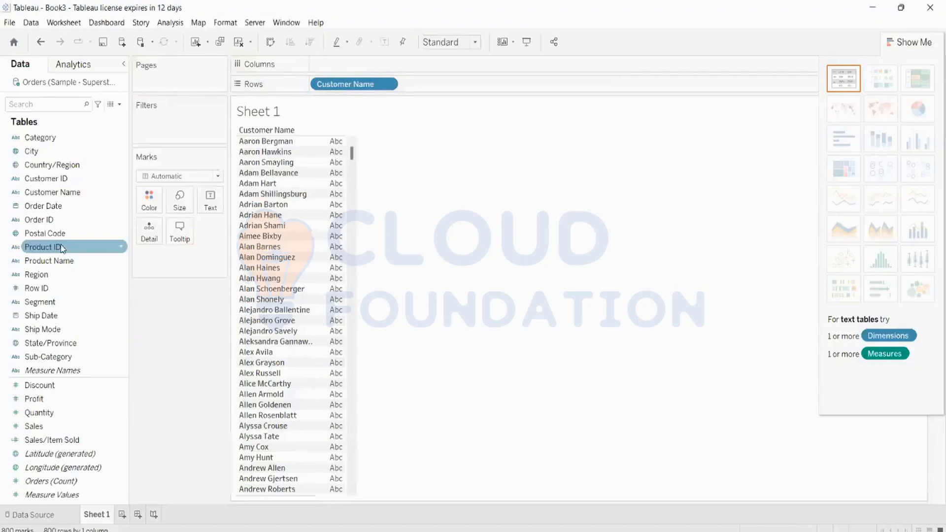
{"action": "right_click", "coordinate": [62, 248]}
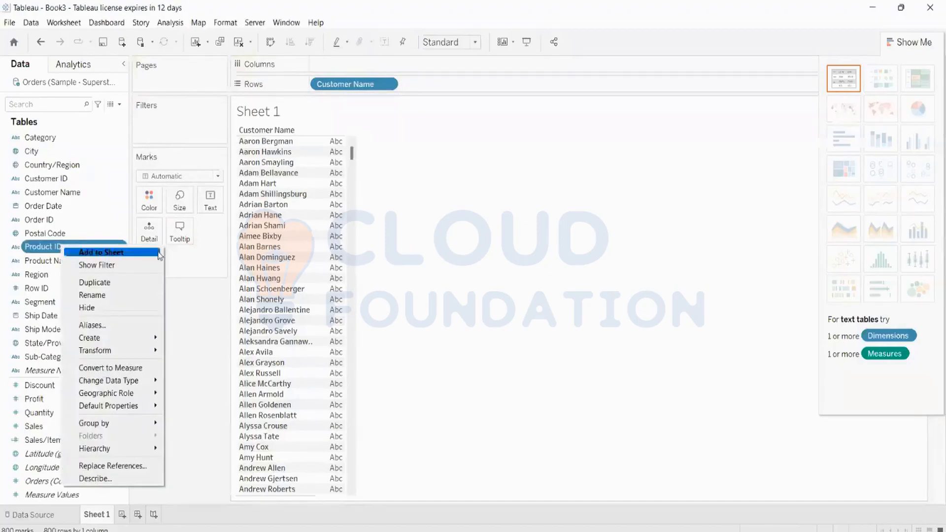
{"action": "left_click", "coordinate": [569, 286]}
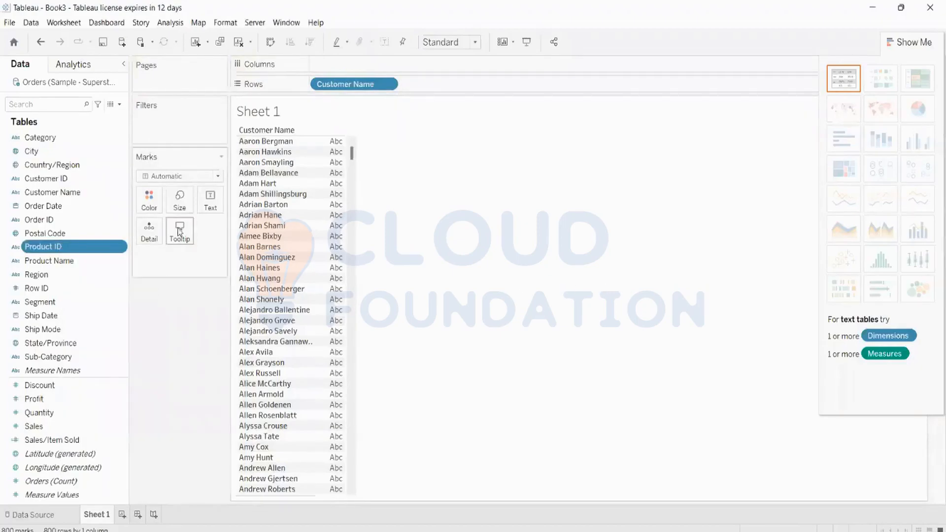
{"action": "left_click", "coordinate": [103, 196]}
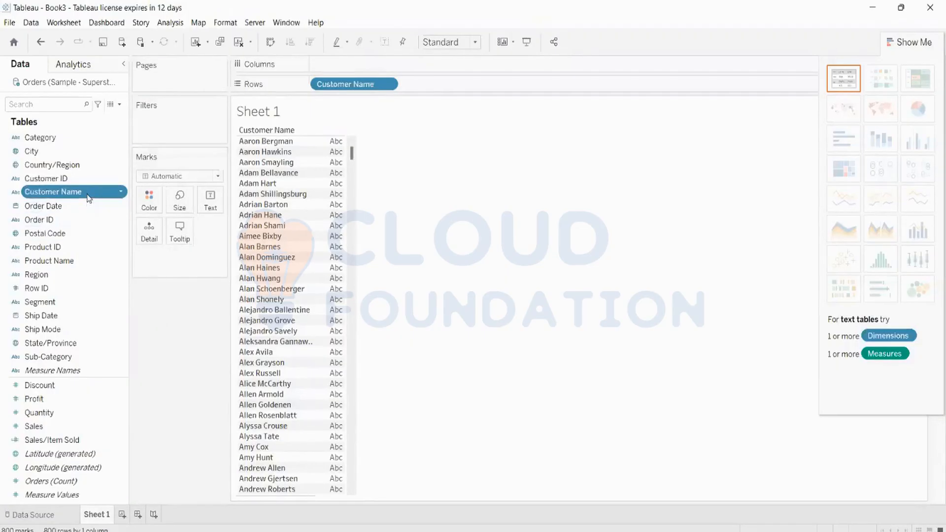
{"action": "right_click", "coordinate": [88, 198]}
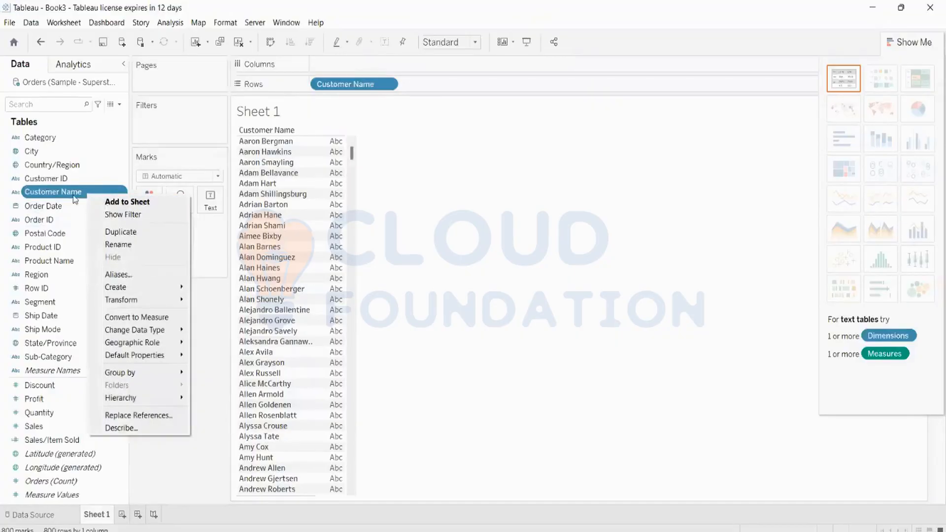
{"action": "right_click", "coordinate": [75, 198]}
{"action": "mouse_move", "coordinate": [134, 291]}
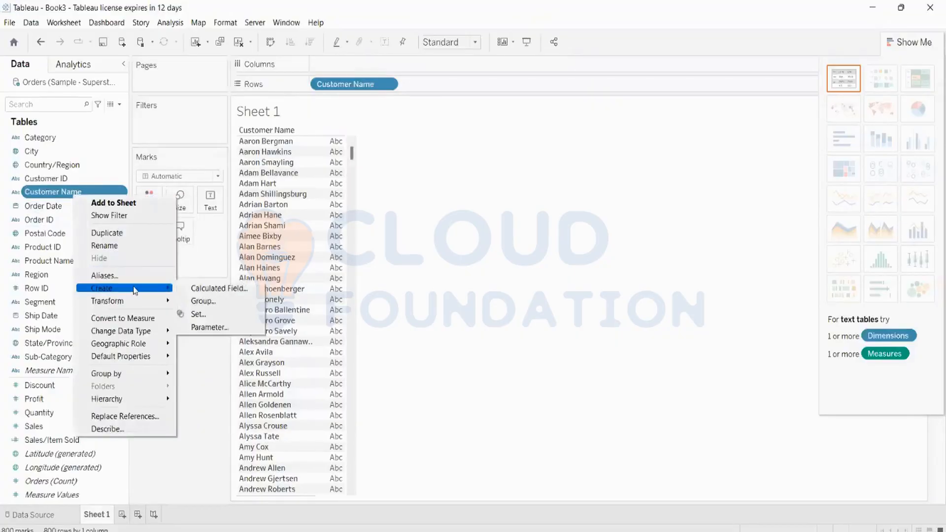
{"action": "left_click", "coordinate": [213, 289]}
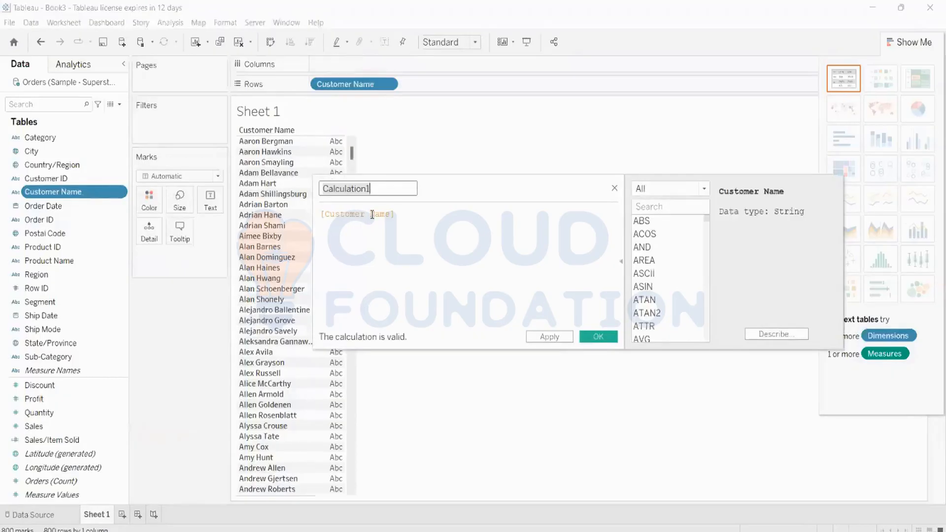
Search the function list for 'st' and read the STARTSWITH(string, substring) description.
{"action": "left_click_drag", "start_coordinate": [399, 215], "coordinate": [318, 214]}
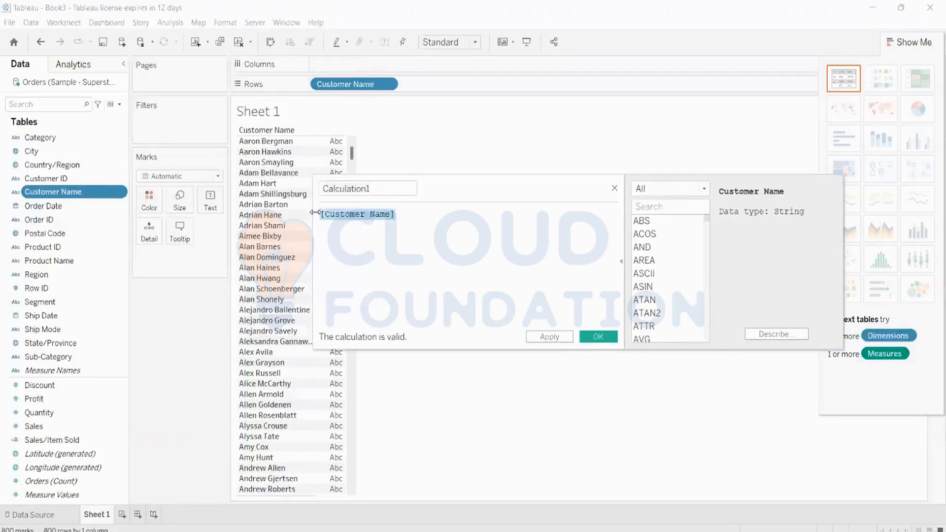
{"action": "left_click", "coordinate": [412, 215]}
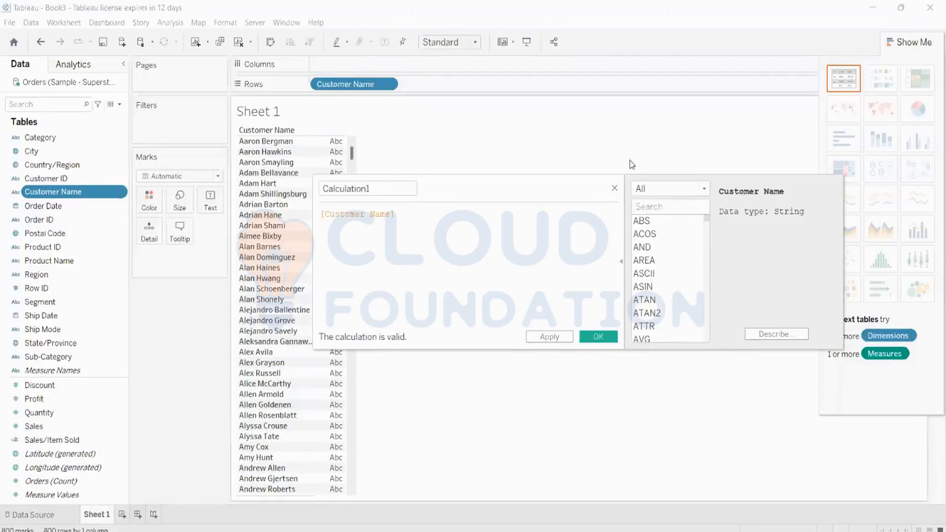
{"action": "type", "text": "st"}
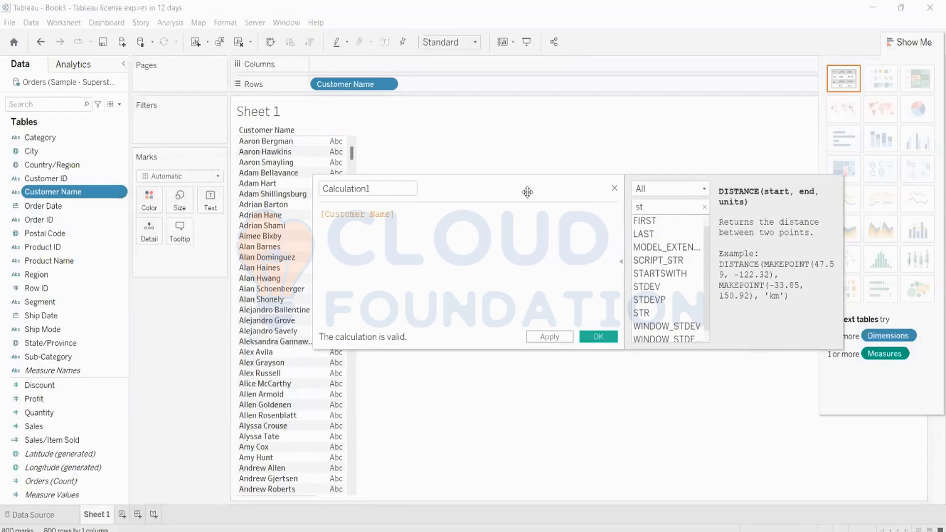
{"action": "left_click", "coordinate": [686, 274]}
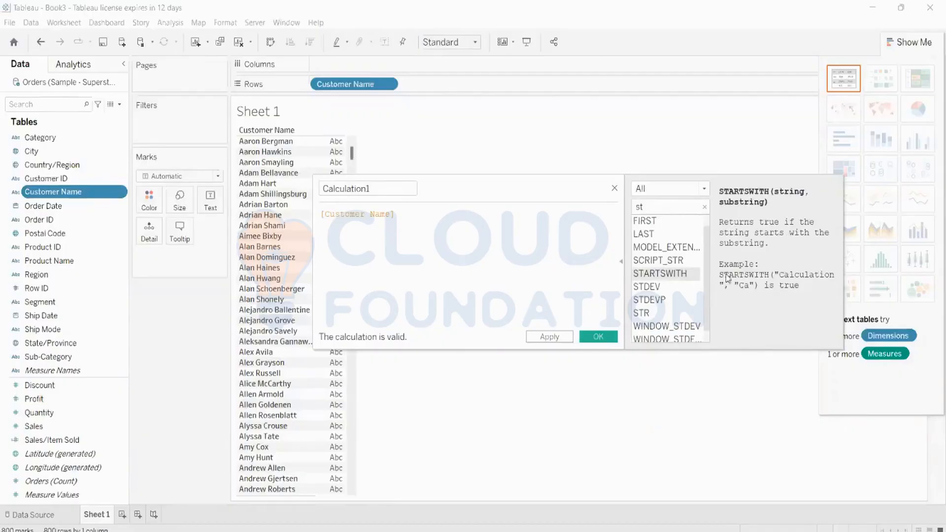
Rewrite the formula as STARTSWITH([Customer Name],'s') and save Calculation1.
{"action": "double_click", "coordinate": [685, 274]}
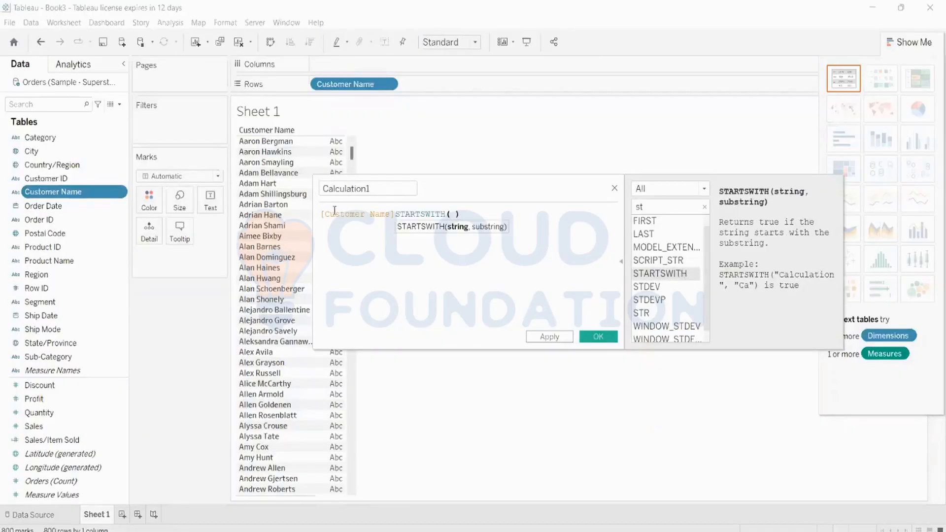
{"action": "left_click_drag", "start_coordinate": [322, 213], "coordinate": [397, 212]}
{"action": "key", "text": "ctrl+c"}
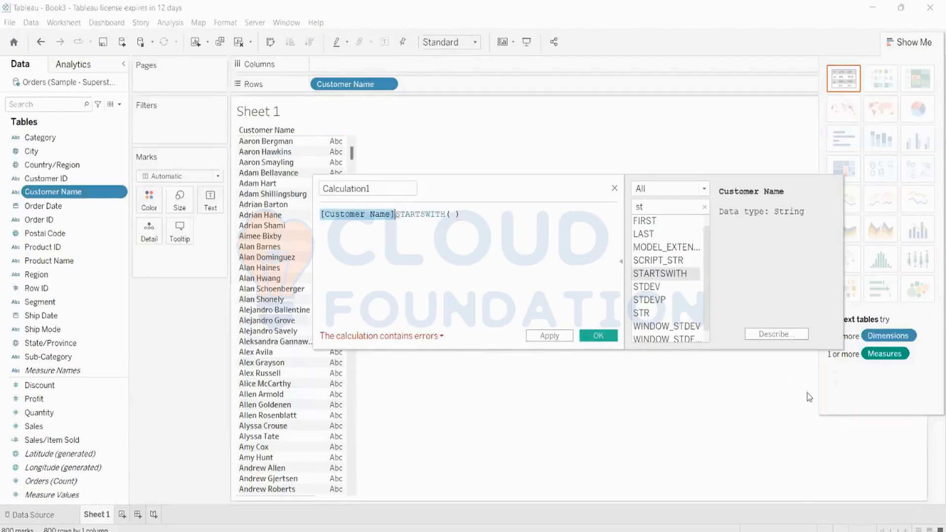
{"action": "key", "text": "BackSpace"}
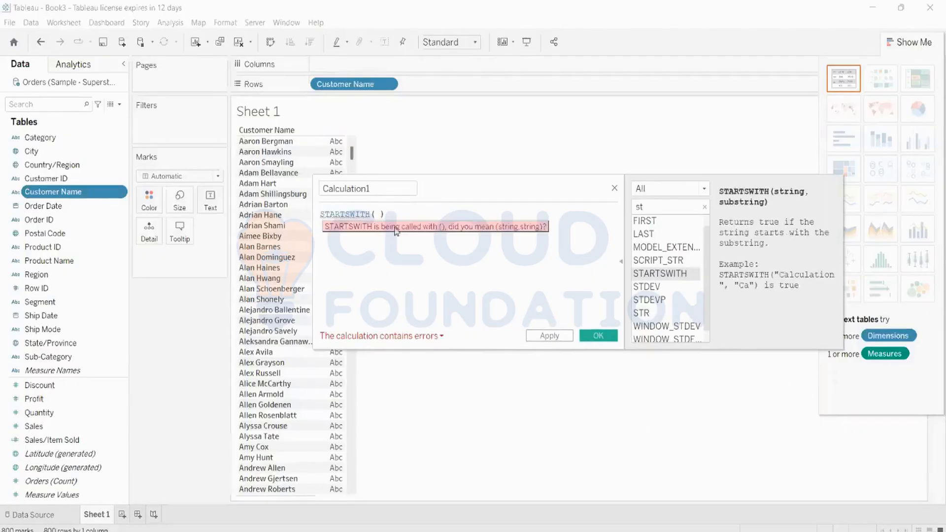
{"action": "left_click", "coordinate": [379, 214]}
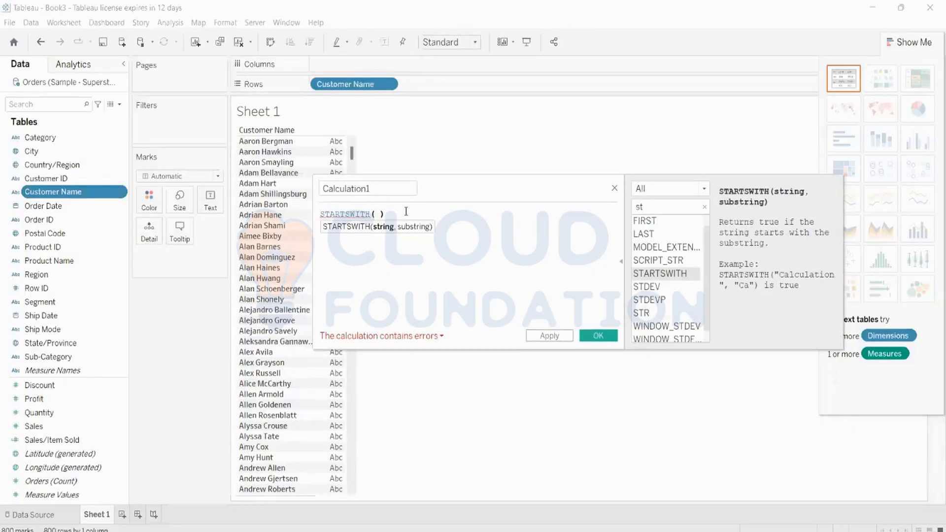
{"action": "key", "text": "ctrl+v"}
{"action": "type", "text": ","}
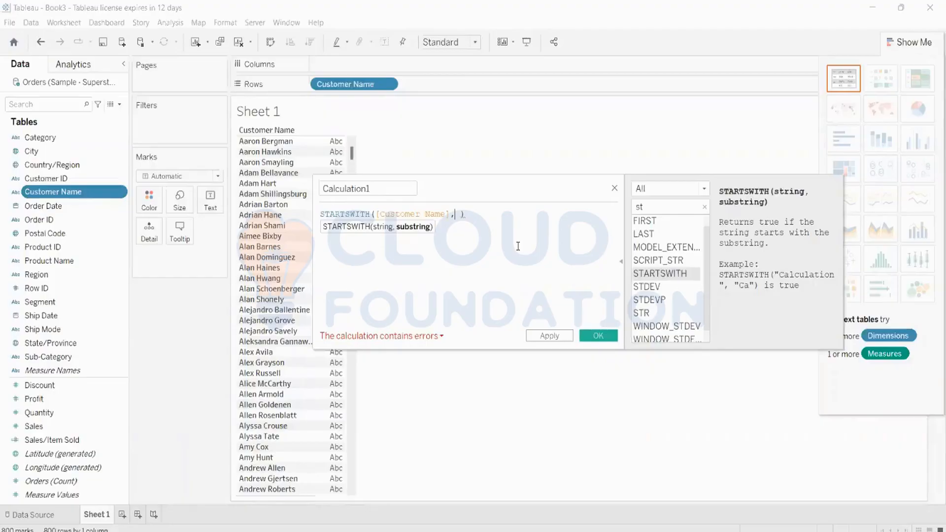
{"action": "type", "text": "'s"}
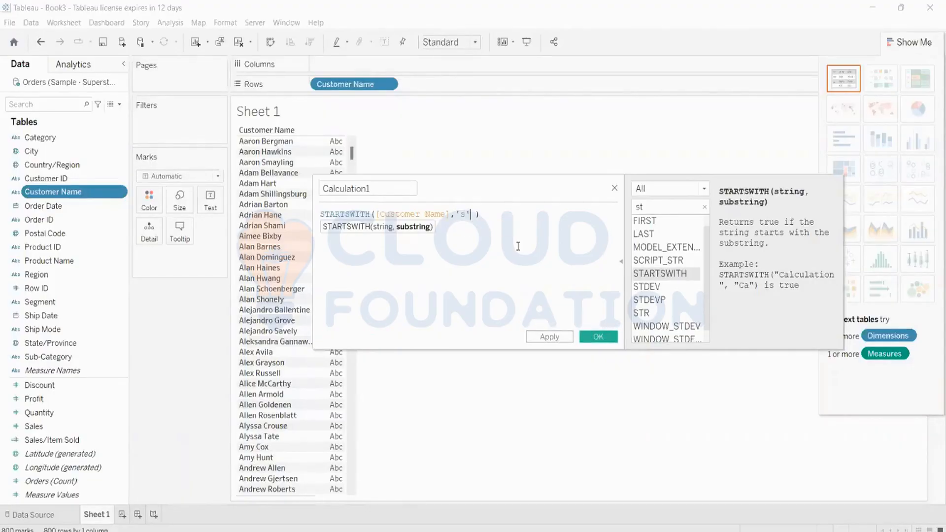
{"action": "type", "text": "'"}
{"action": "key", "text": "End"}
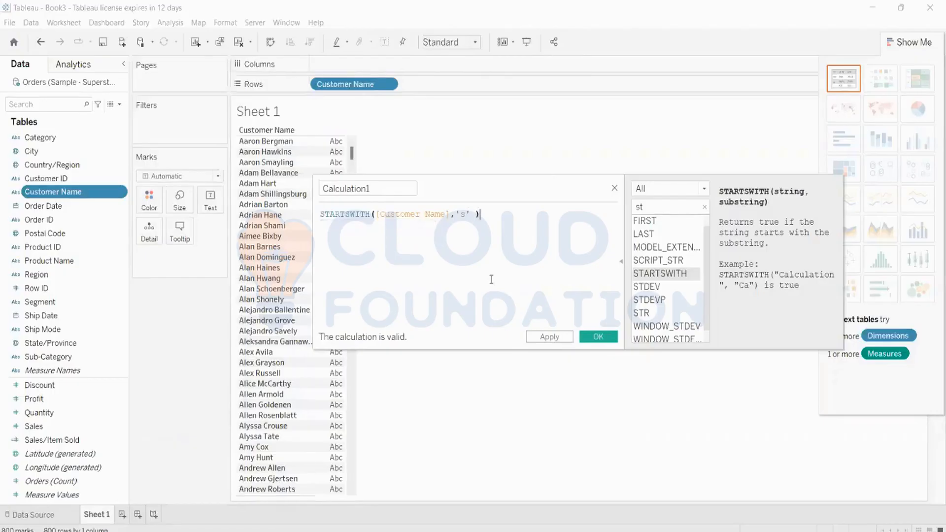
{"action": "left_click", "coordinate": [561, 343]}
Confirm Calculation1, recheck its formula unchanged, then put it on the Filters shelf of Sheet 1.
{"action": "left_click", "coordinate": [598, 339]}
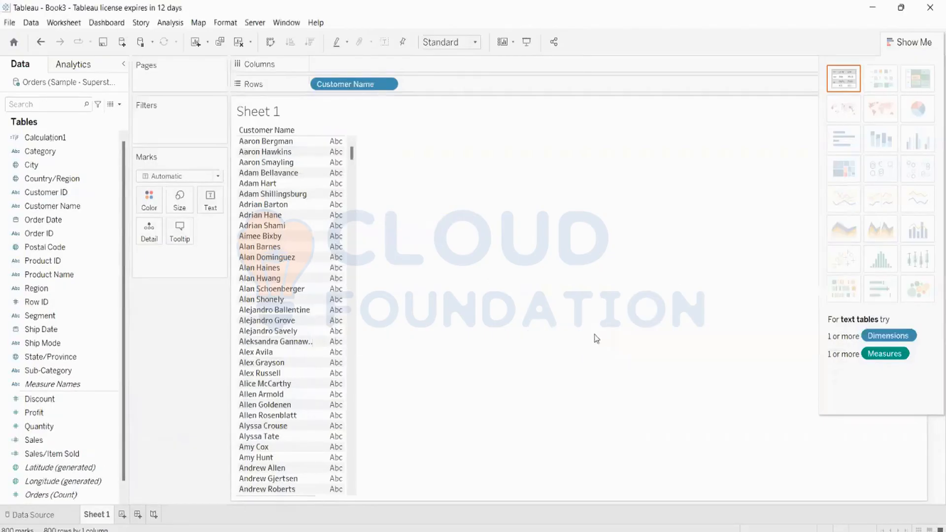
{"action": "left_click", "coordinate": [53, 432]}
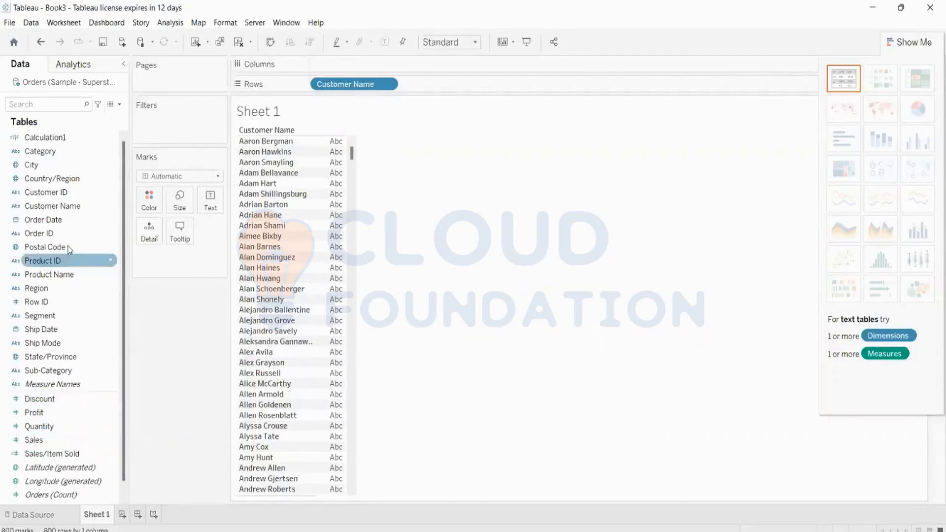
{"action": "left_click", "coordinate": [75, 139]}
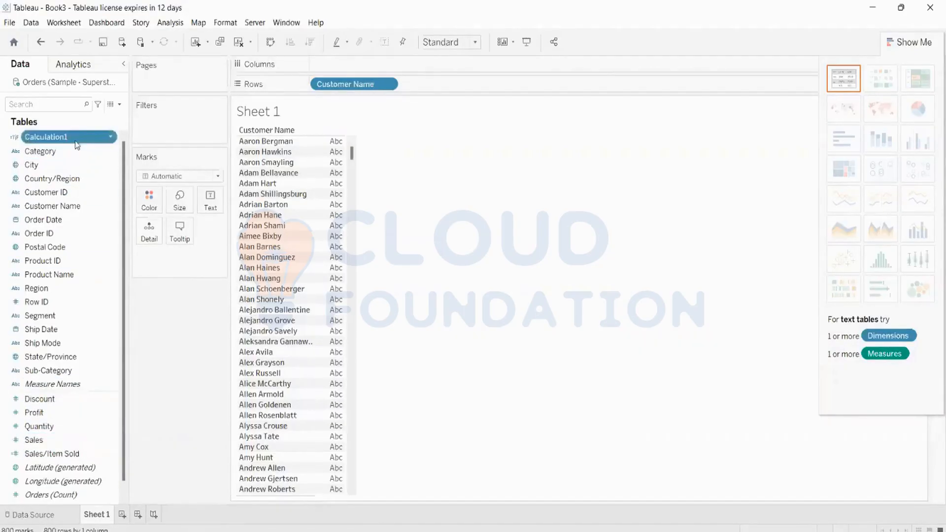
{"action": "right_click", "coordinate": [75, 140]}
{"action": "left_click", "coordinate": [110, 209]}
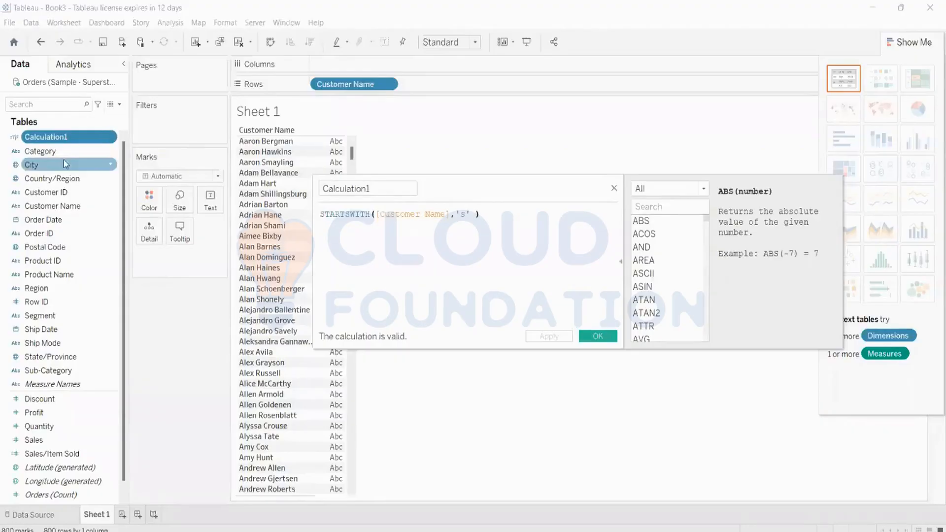
{"action": "left_click", "coordinate": [617, 190]}
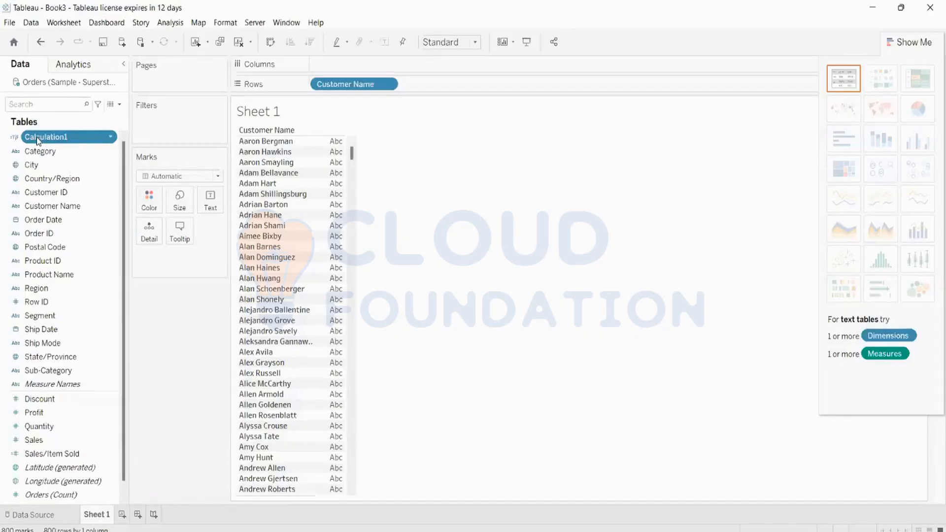
{"action": "left_click_drag", "start_coordinate": [36, 137], "coordinate": [180, 130]}
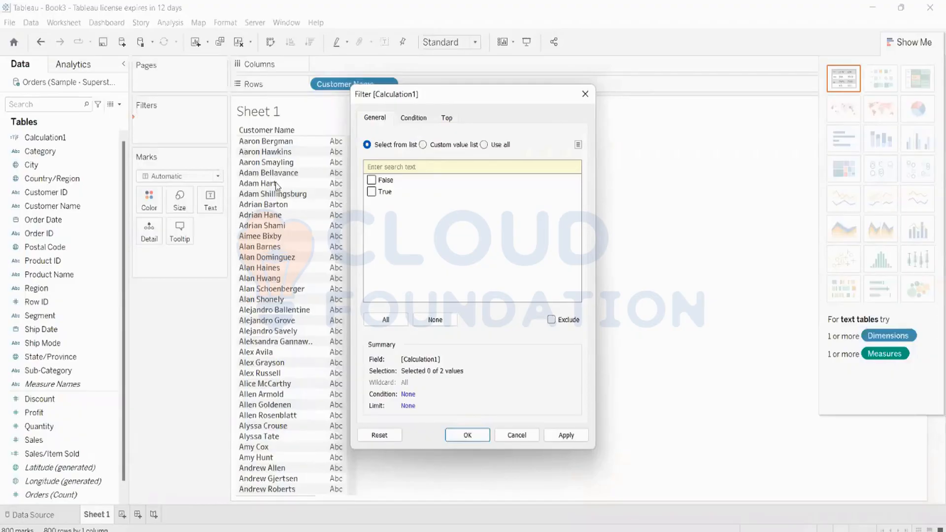
Filter Sheet 1 on Calculation1 = True, cutting the customer list from 800 to 67 names.
{"action": "left_click", "coordinate": [585, 93]}
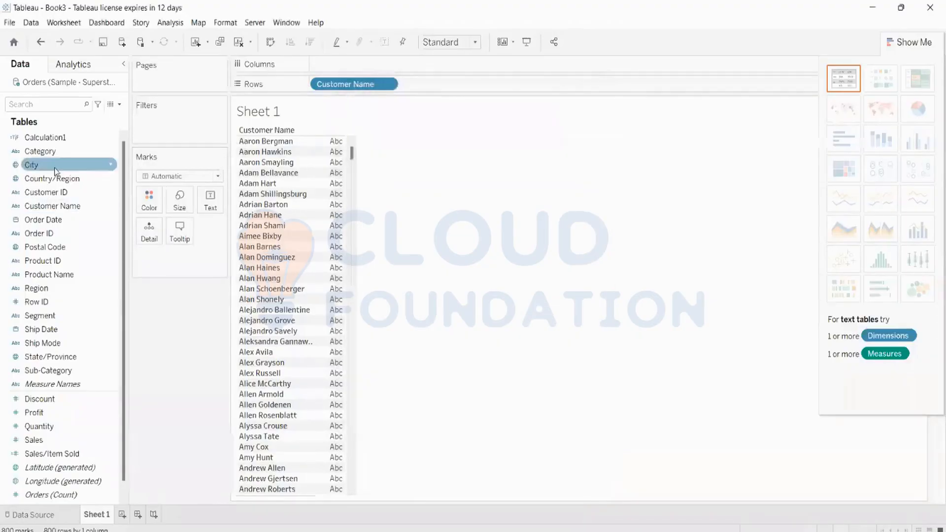
{"action": "left_click_drag", "start_coordinate": [49, 137], "coordinate": [180, 136]}
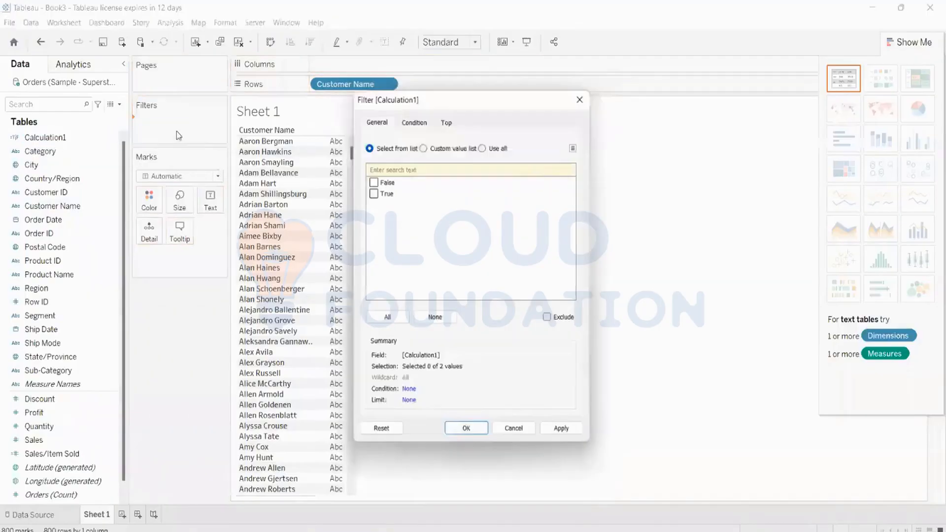
{"action": "left_click", "coordinate": [372, 192]}
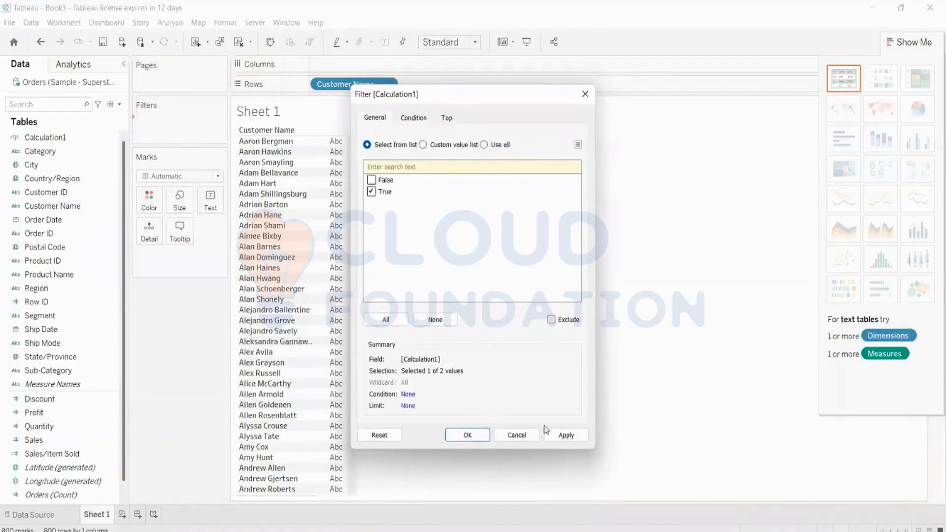
{"action": "left_click", "coordinate": [565, 436]}
{"action": "left_click", "coordinate": [469, 435]}
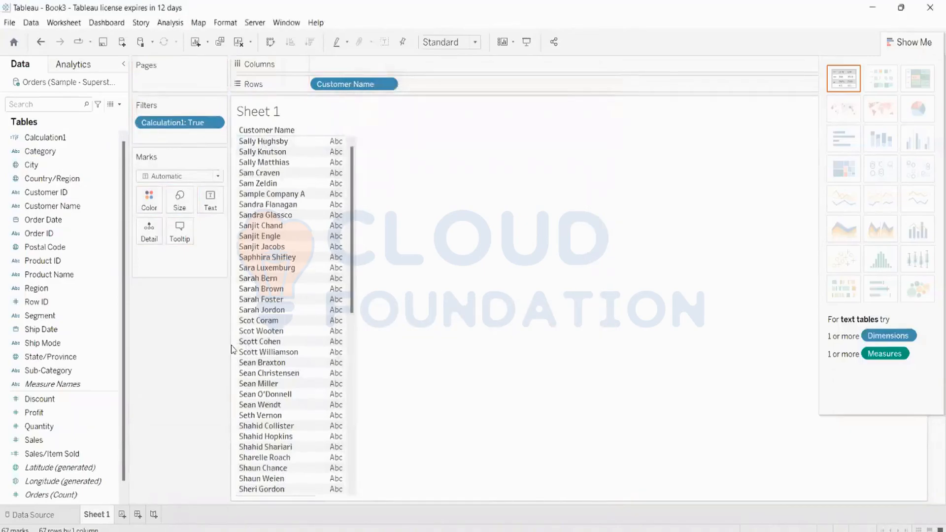
{"action": "scroll", "coordinate": [235, 343], "scroll_direction": "down", "scroll_amount": 1}
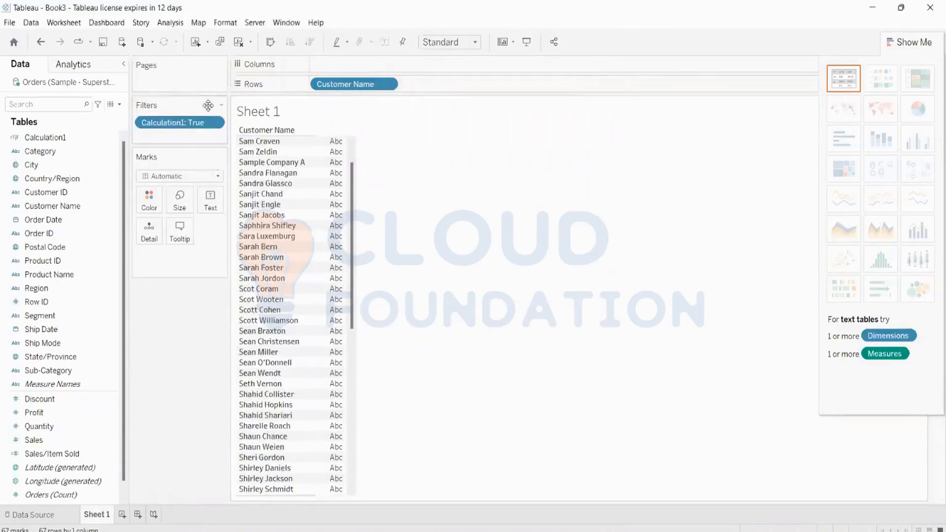
{"action": "scroll", "coordinate": [287, 201], "scroll_direction": "down", "scroll_amount": 4}
{"action": "scroll", "coordinate": [287, 201], "scroll_direction": "up", "scroll_amount": 5}
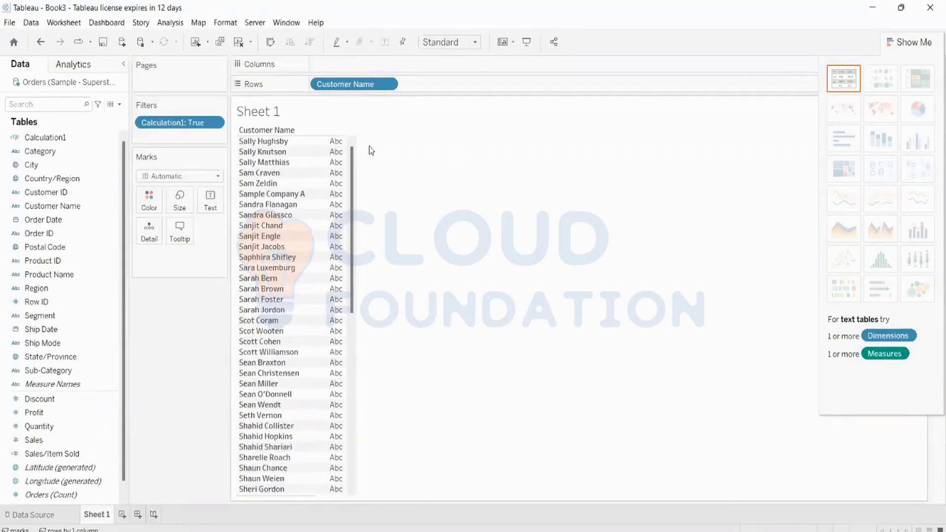
{"action": "left_click", "coordinate": [214, 123]}
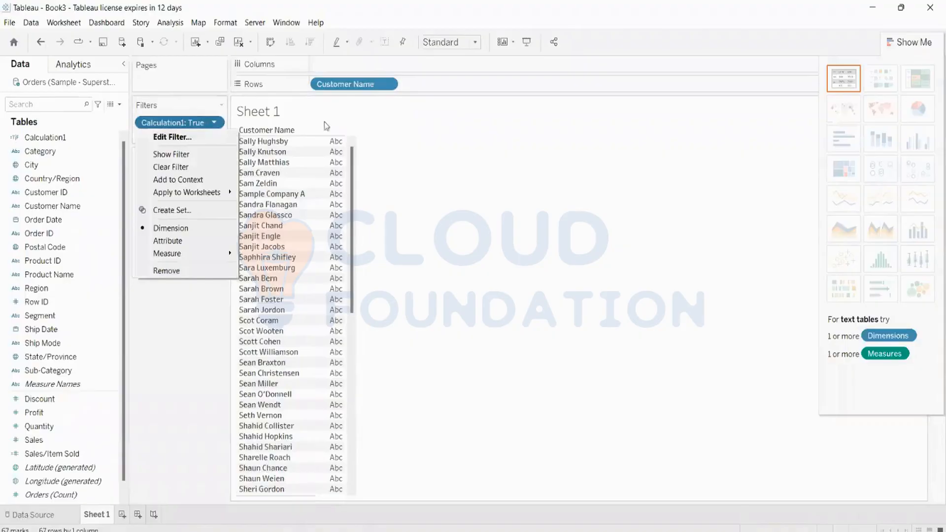
{"action": "left_click", "coordinate": [176, 127]}
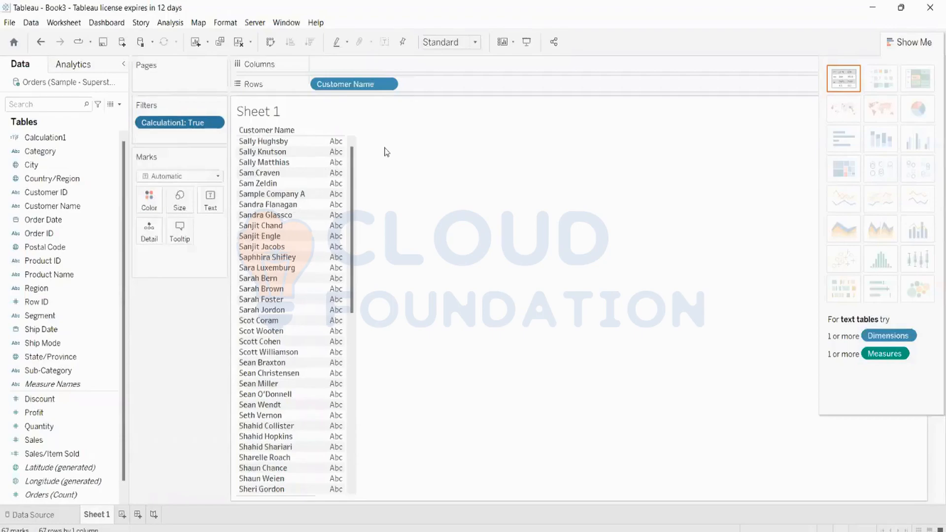
Remove Customer Name, clear the sheet, and place Sub-Category on Columns.
{"action": "left_click_drag", "start_coordinate": [347, 84], "coordinate": [180, 6]}
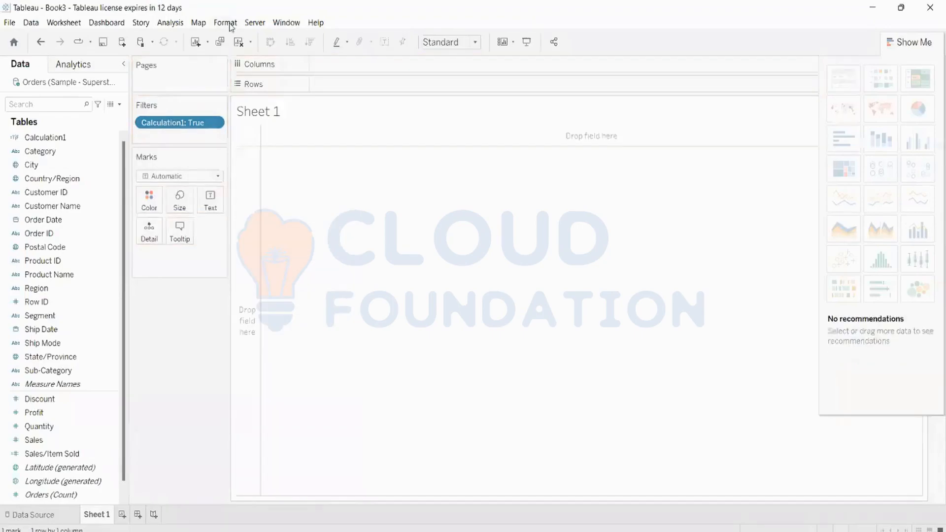
{"action": "left_click", "coordinate": [237, 43]}
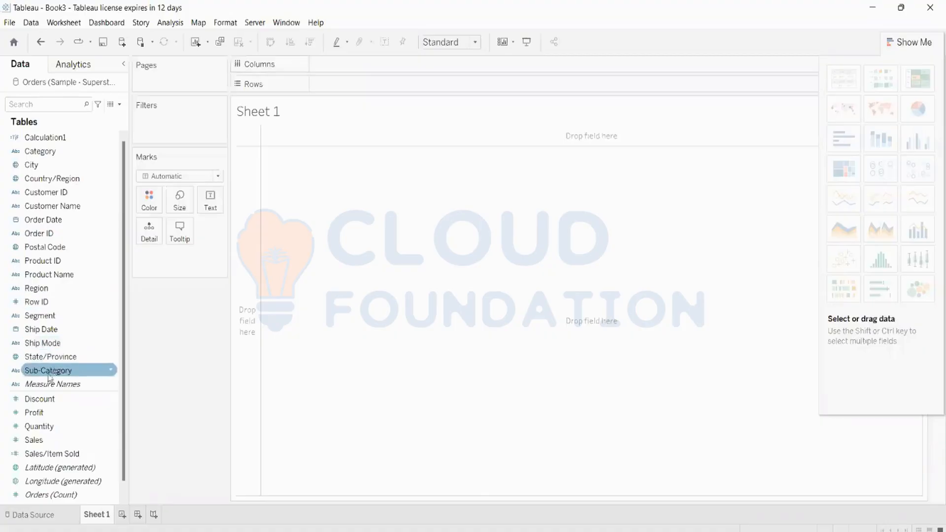
{"action": "left_click_drag", "start_coordinate": [51, 371], "coordinate": [384, 65]}
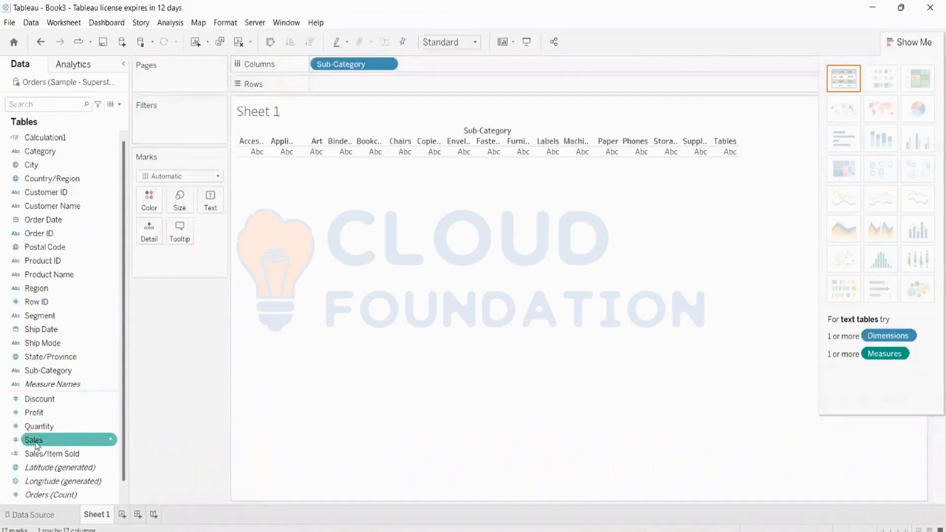
Put SUM(Sales) on Rows as full-width bars per sub-category, Chairs highest at 335,768.
{"action": "left_click_drag", "start_coordinate": [40, 440], "coordinate": [394, 90]}
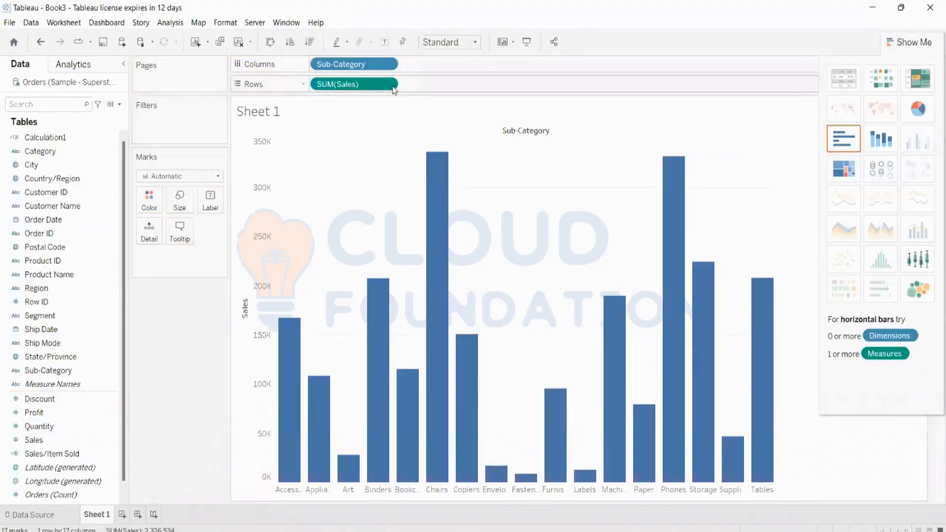
{"action": "left_click", "coordinate": [902, 43]}
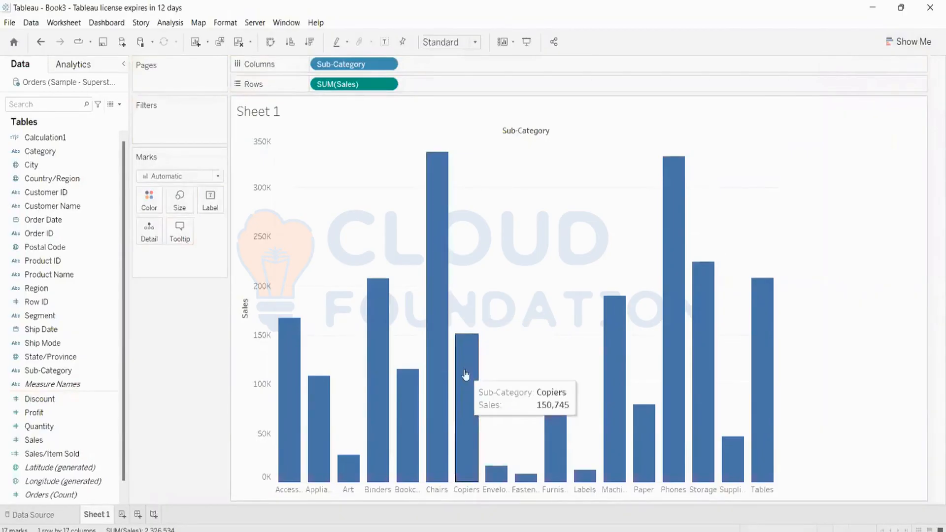
{"action": "mouse_move", "coordinate": [562, 397]}
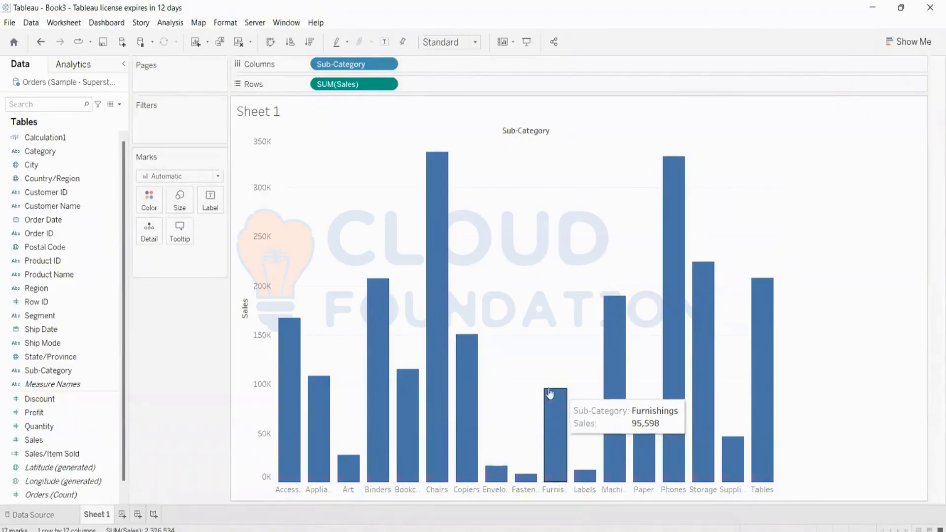
{"action": "mouse_move", "coordinate": [460, 384]}
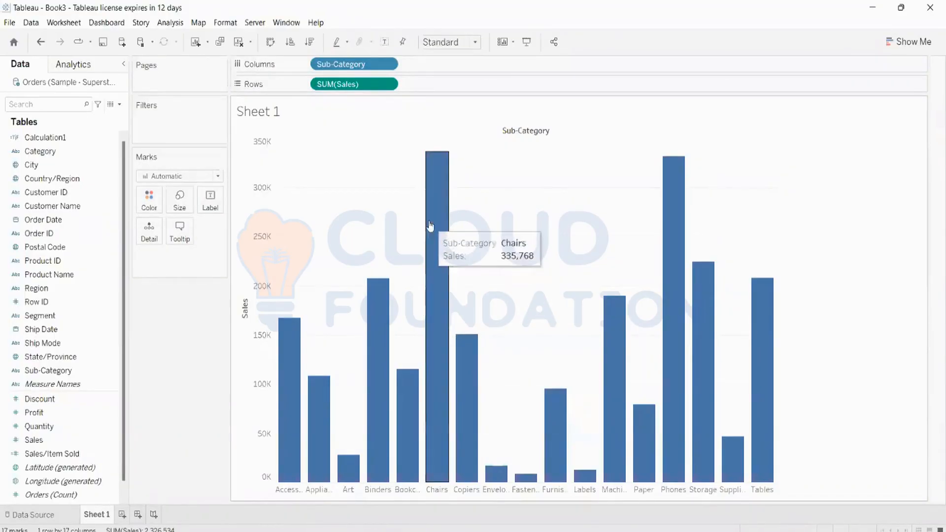
{"action": "mouse_move", "coordinate": [306, 409]}
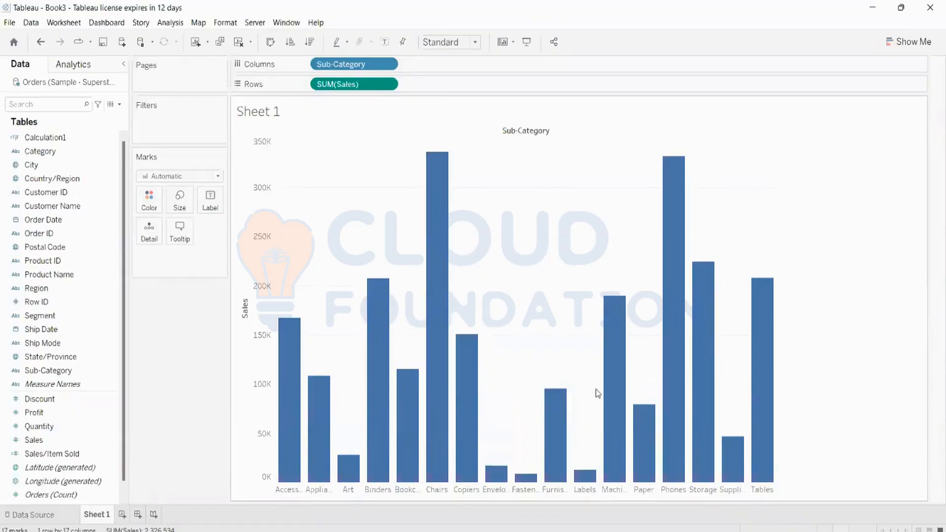
{"action": "mouse_move", "coordinate": [543, 452]}
{"action": "left_click_drag", "start_coordinate": [55, 178], "coordinate": [155, 241]}
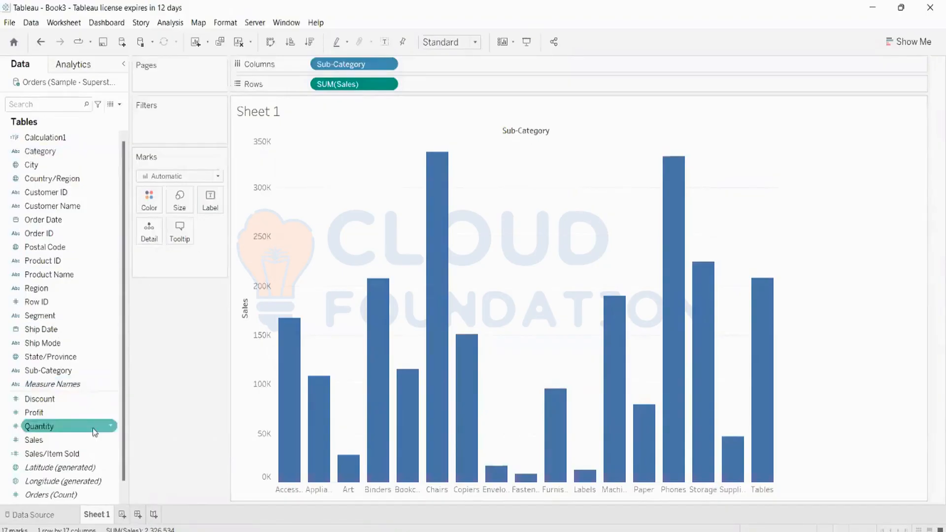
Create a calculated field from Sales named 'Sales Target', starting with the formula [Sales].
{"action": "right_click", "coordinate": [48, 440]}
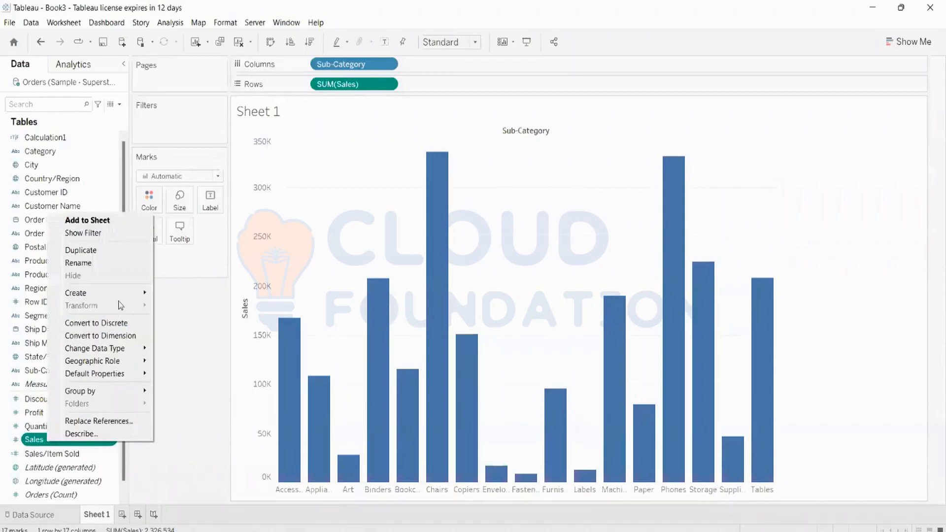
{"action": "mouse_move", "coordinate": [122, 296]}
{"action": "left_click", "coordinate": [189, 293]}
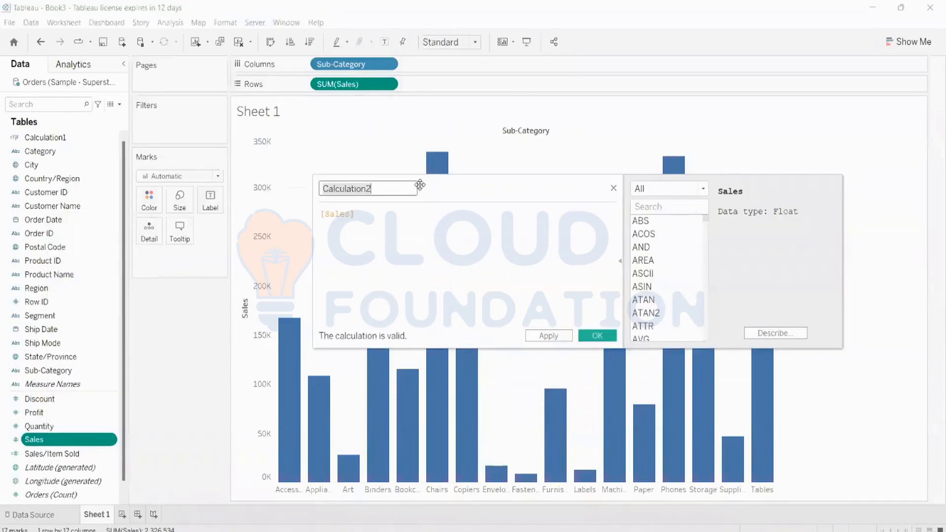
{"action": "key", "text": "BackSpace"}
{"action": "key", "text": "Caps_Lock"}
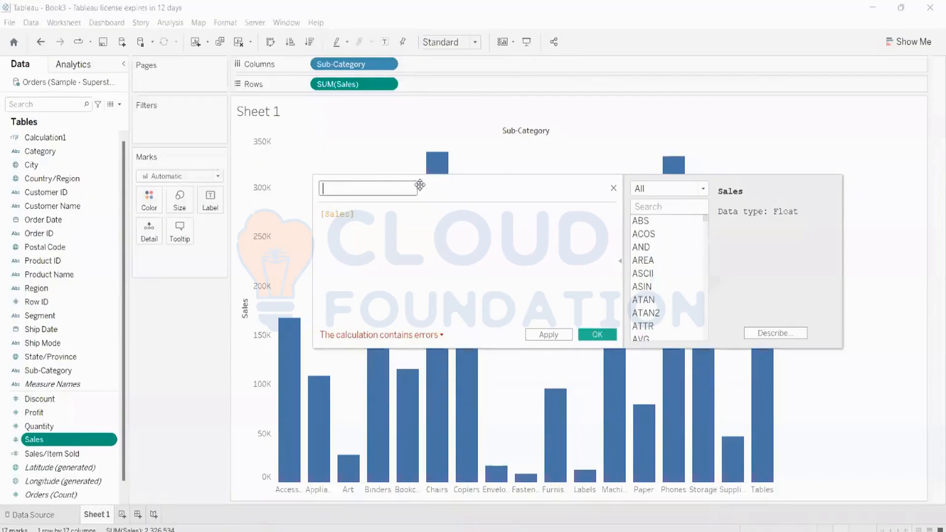
{"action": "type", "text": "Sales"}
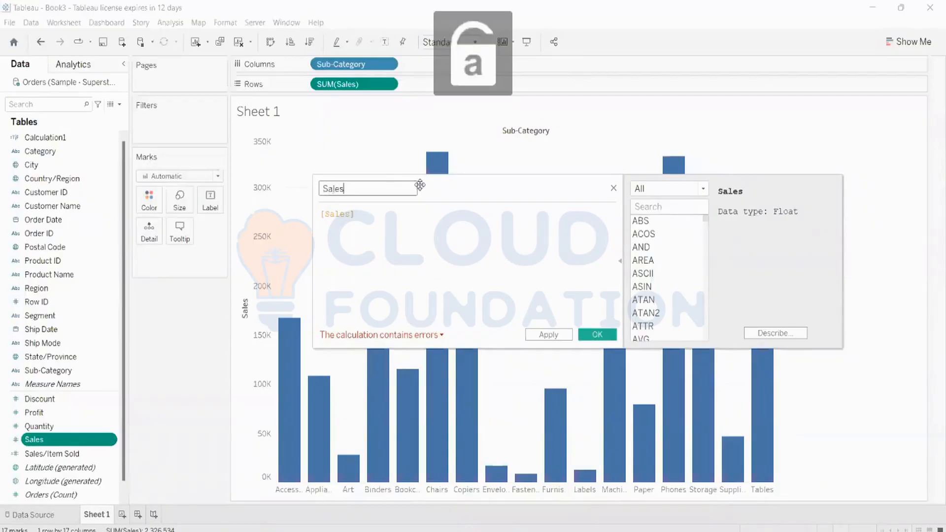
{"action": "type", "text": " Target"}
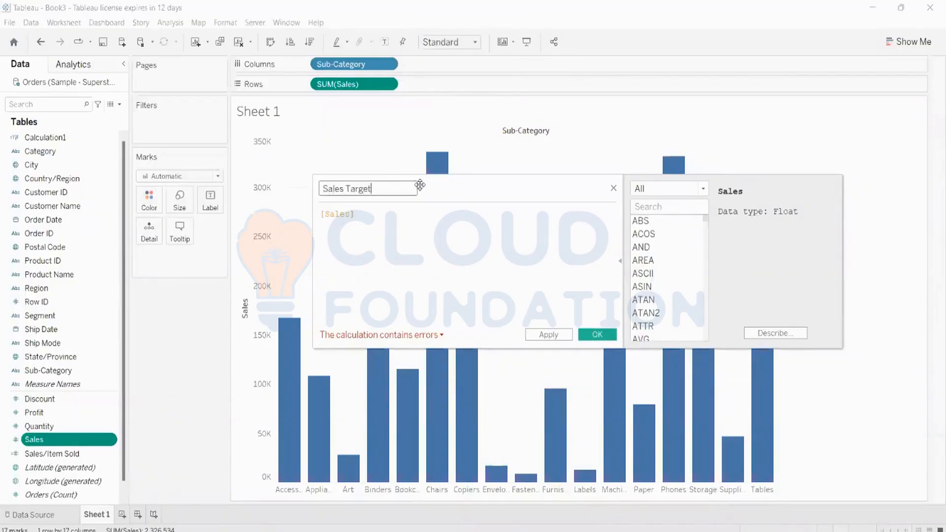
{"action": "left_click", "coordinate": [324, 216]}
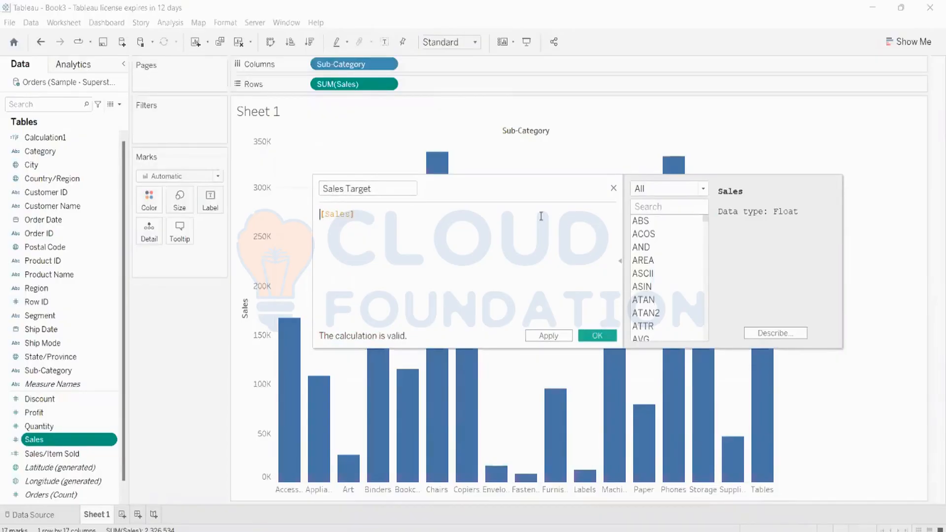
{"action": "key", "text": "Caps_Lock"}
{"action": "key", "text": "Caps_Lock"}
{"action": "key", "text": "Caps_Lock"}
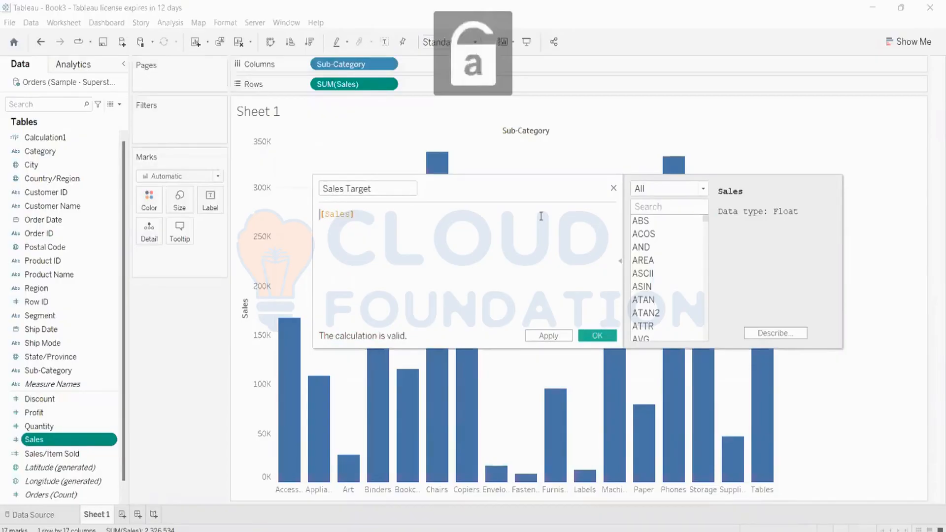
{"action": "type", "text": "IF"}
{"action": "key", "text": "BackSpace"}
{"action": "key", "text": "BackSpace"}
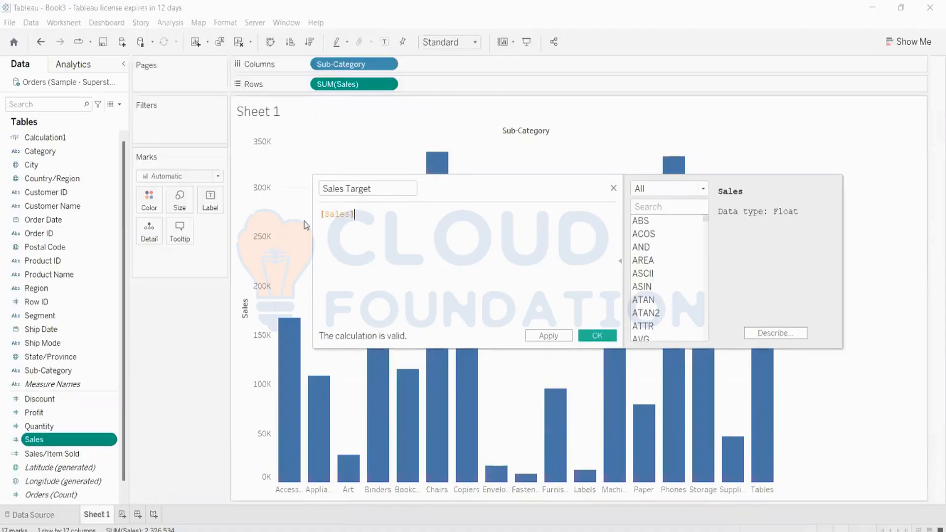
Clear the Sales reference and insert the IF function from the function list.
{"action": "key", "text": "ctrl+z"}
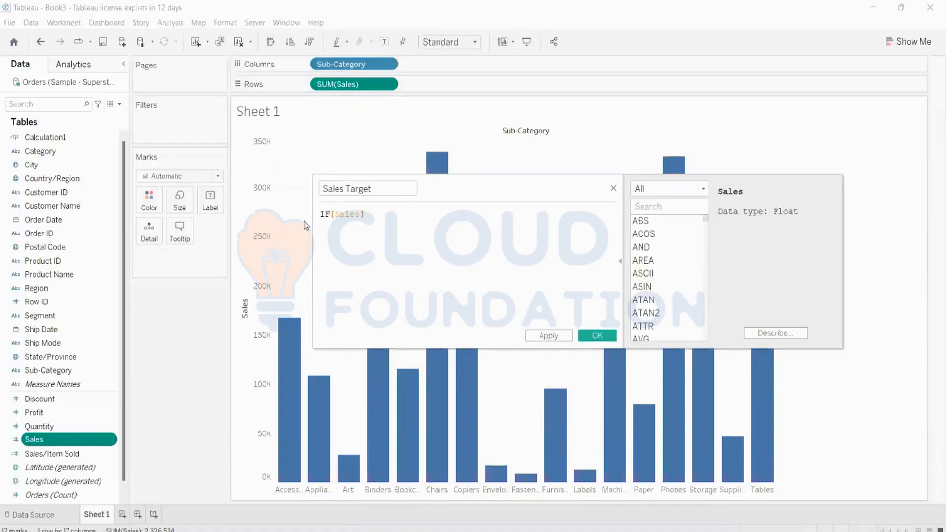
{"action": "key", "text": "BackSpace"}
{"action": "key", "text": "BackSpace"}
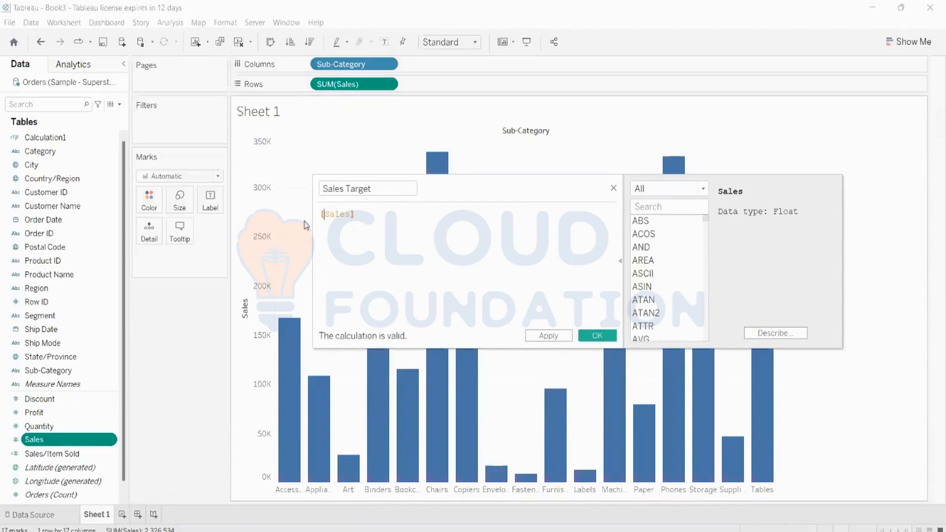
{"action": "key", "text": "Right"}
{"action": "key", "text": "Right"}
{"action": "key", "text": "Right"}
{"action": "key", "text": "Right"}
{"action": "key", "text": "Right"}
{"action": "key", "text": "Right"}
{"action": "key", "text": "BackSpace"}
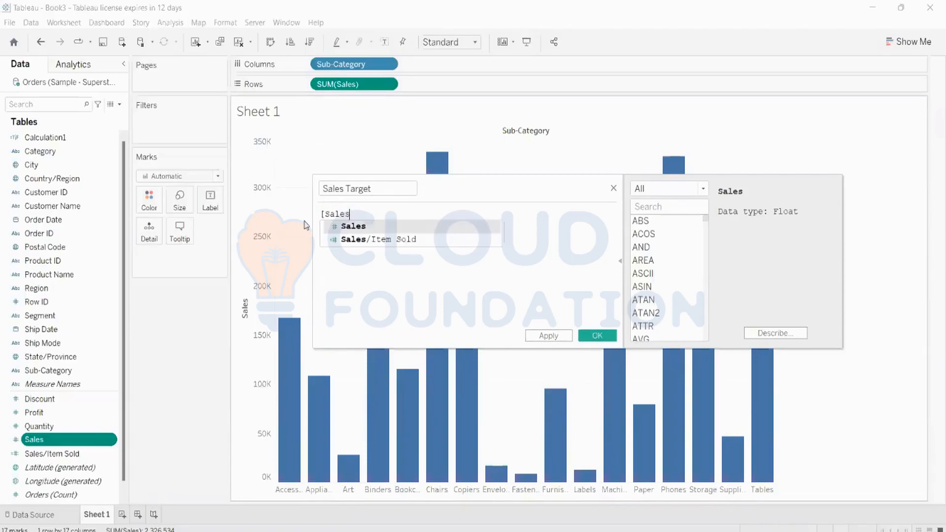
{"action": "key", "text": "BackSpace"}
{"action": "key", "text": "BackSpace"}
{"action": "key", "text": "BackSpace"}
{"action": "key", "text": "BackSpace"}
{"action": "key", "text": "BackSpace"}
{"action": "key", "text": "BackSpace"}
{"action": "left_click", "coordinate": [647, 206]}
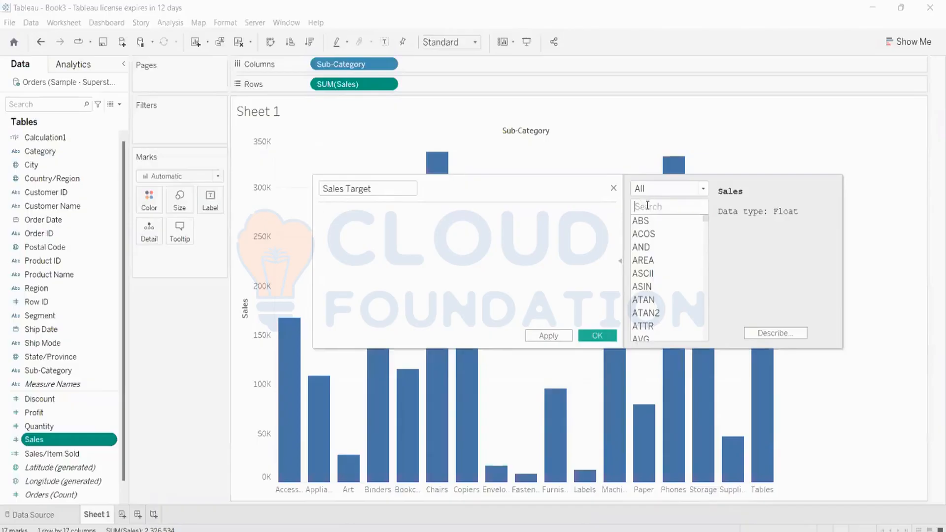
{"action": "type", "text": "IF"}
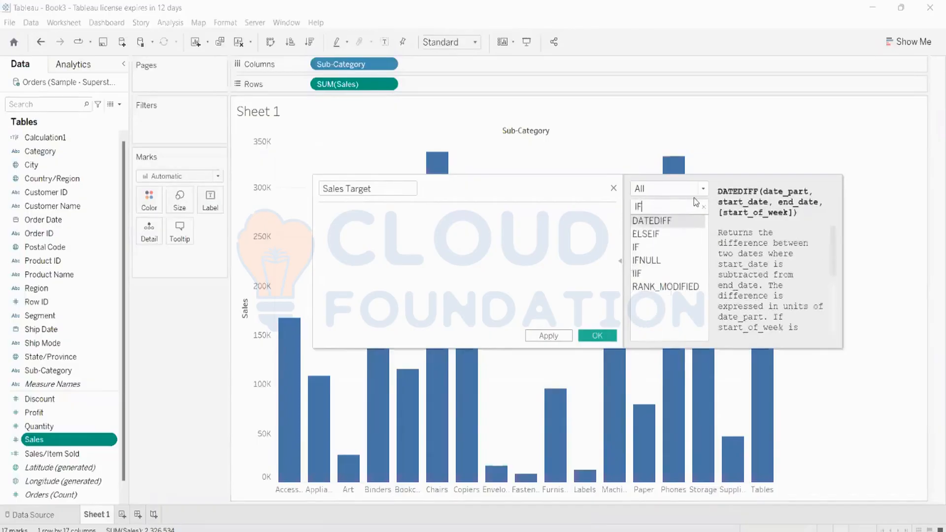
{"action": "double_click", "coordinate": [643, 249]}
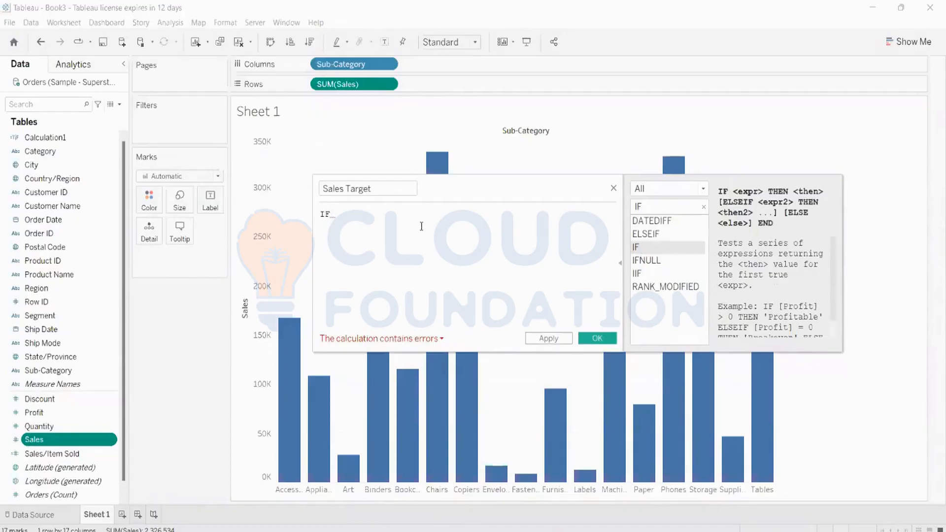
Write the condition SUM([Sales]) > 100000 THEN "High".
{"action": "type", "text": "SUM"}
{"action": "key", "text": "Return"}
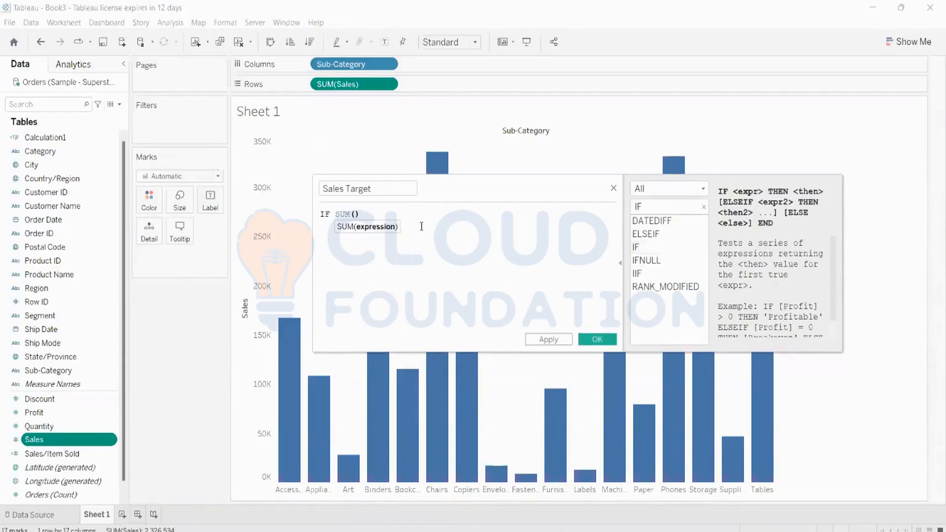
{"action": "type", "text": "Sales"}
{"action": "key", "text": "Return"}
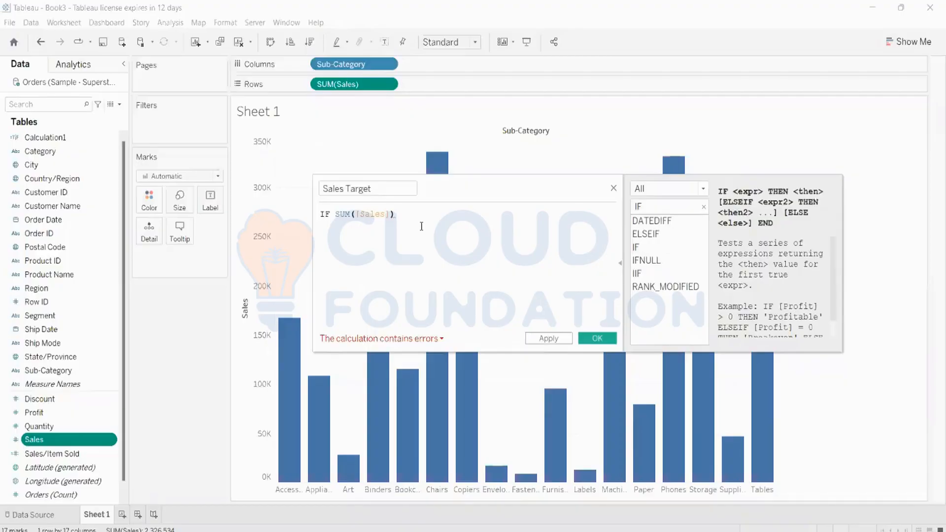
{"action": "type", "text": ">"}
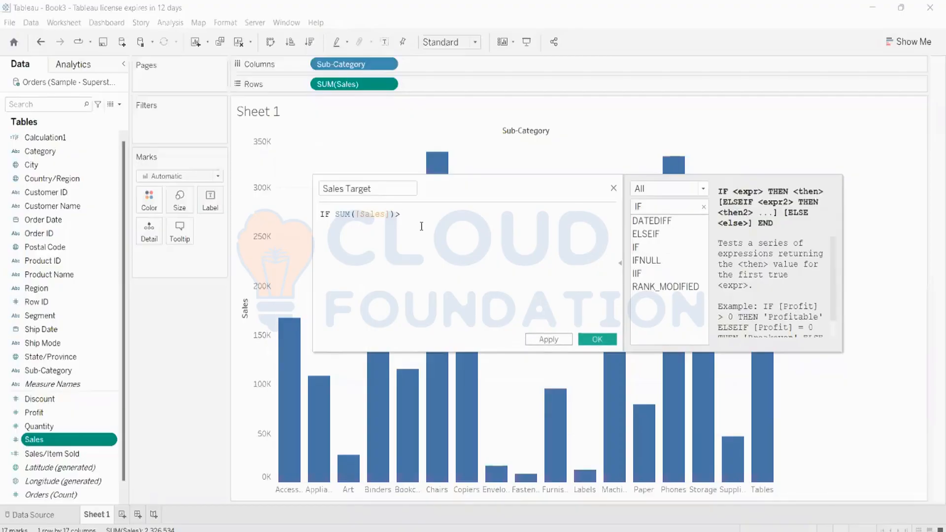
{"action": "type", "text": " 100000 THEN \""}
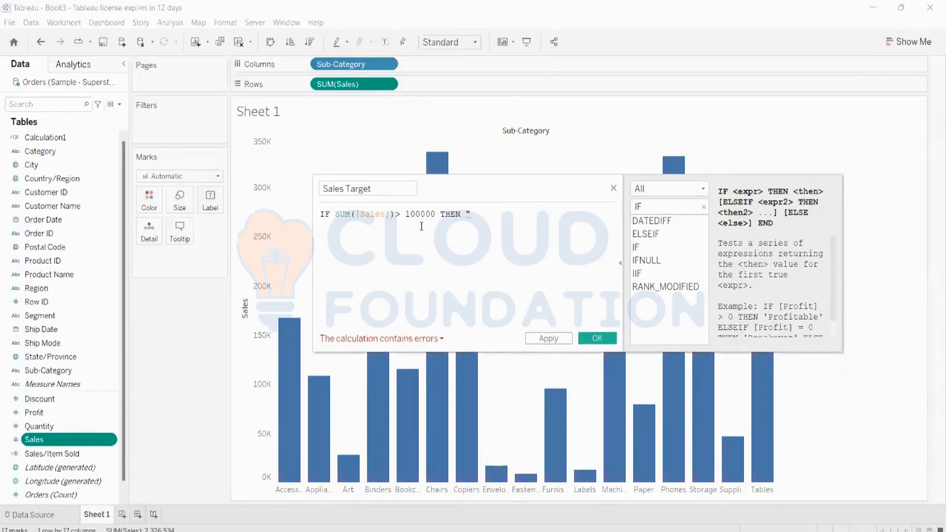
{"action": "key", "text": "Caps_Lock"}
{"action": "key", "text": "Caps_Lock"}
{"action": "type", "text": "H"}
{"action": "key", "text": "Caps_Lock"}
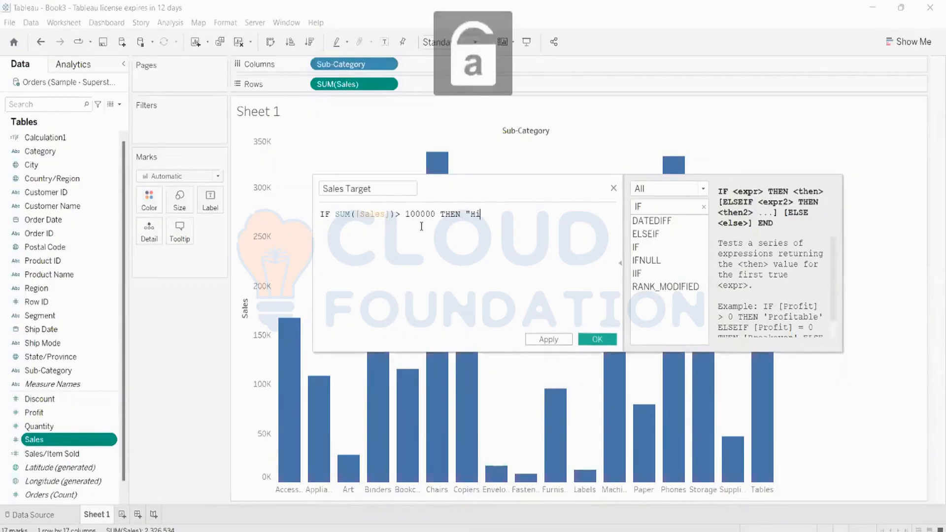
{"action": "type", "text": "igh"}
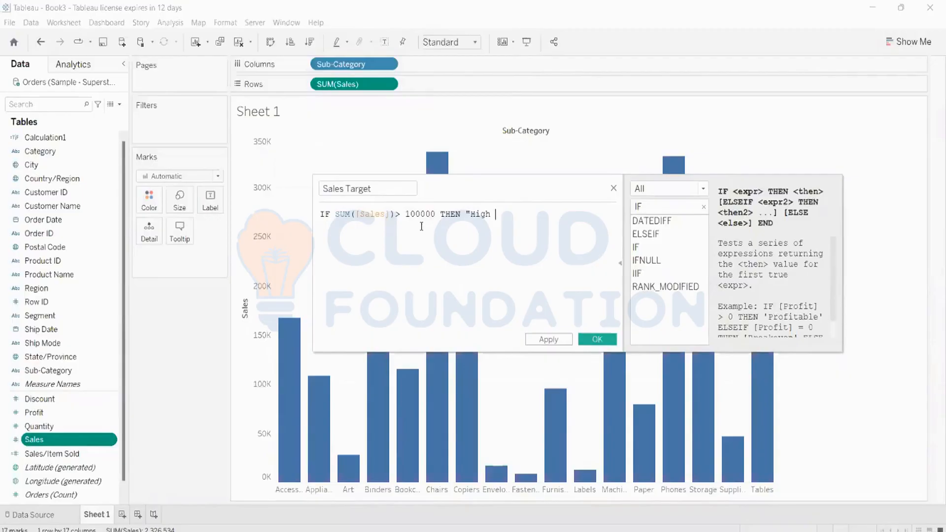
{"action": "type", "text": "\""}
Finish the formula with ELSE "Low" END and apply the Sales Target calculation.
{"action": "key", "text": "Return"}
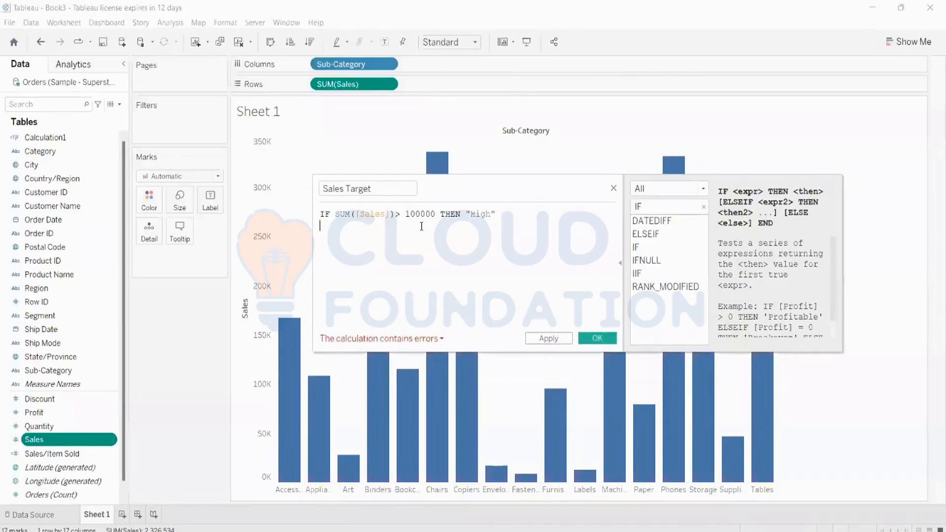
{"action": "key", "text": "Caps_Lock"}
{"action": "type", "text": "E"}
{"action": "key", "text": "Caps_Lock"}
{"action": "type", "text": "LSE "}
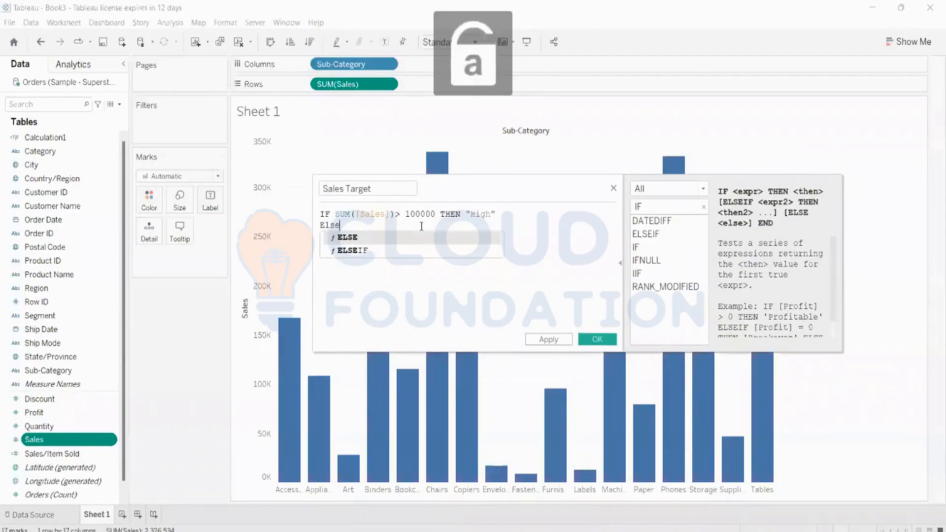
{"action": "type", "text": "\""}
{"action": "key", "text": "Caps_Lock"}
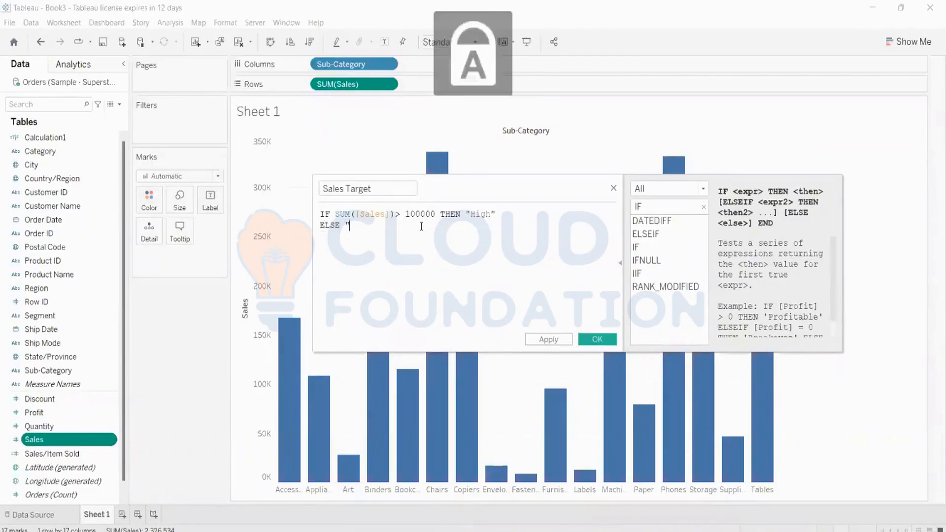
{"action": "type", "text": "L"}
{"action": "key", "text": "Caps_Lock"}
{"action": "type", "text": "ow\""}
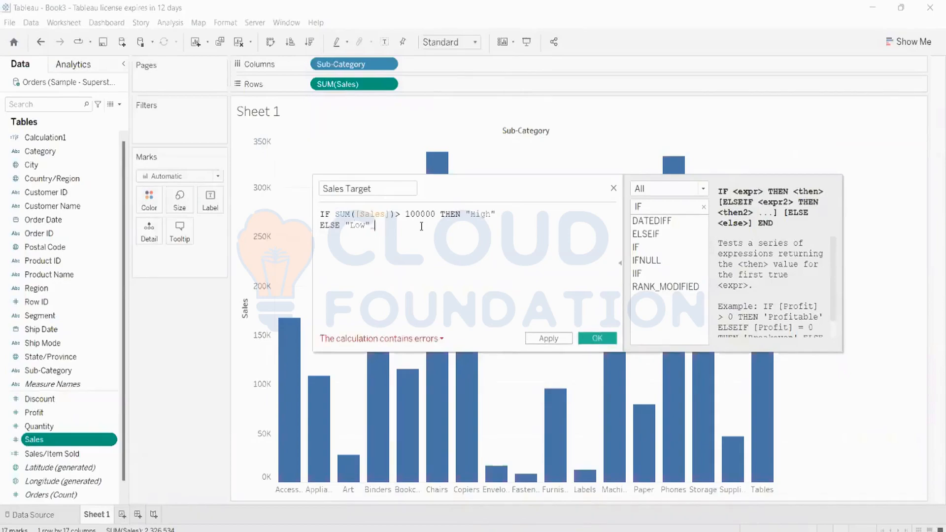
{"action": "key", "text": "Caps_Lock"}
{"action": "key", "text": "Caps_Lock"}
{"action": "key", "text": "Caps_Lock"}
{"action": "type", "text": "E"}
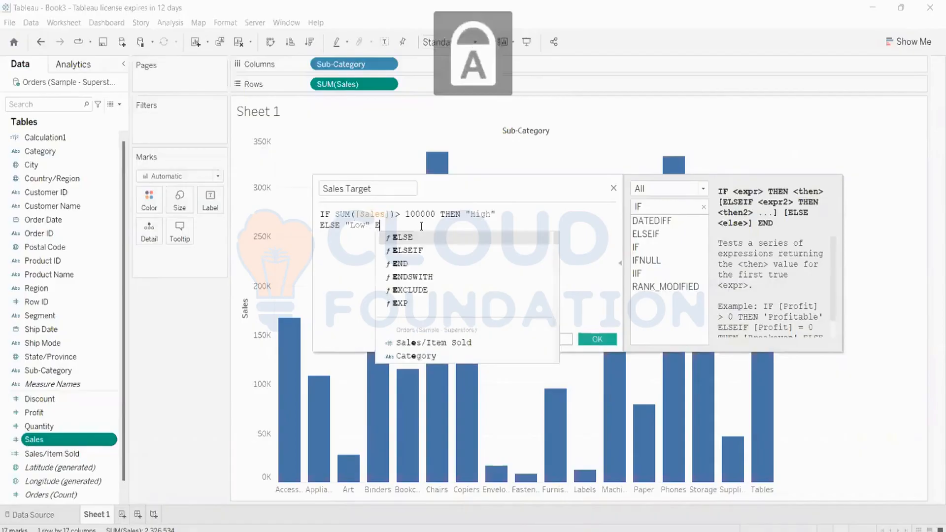
{"action": "type", "text": "ND"}
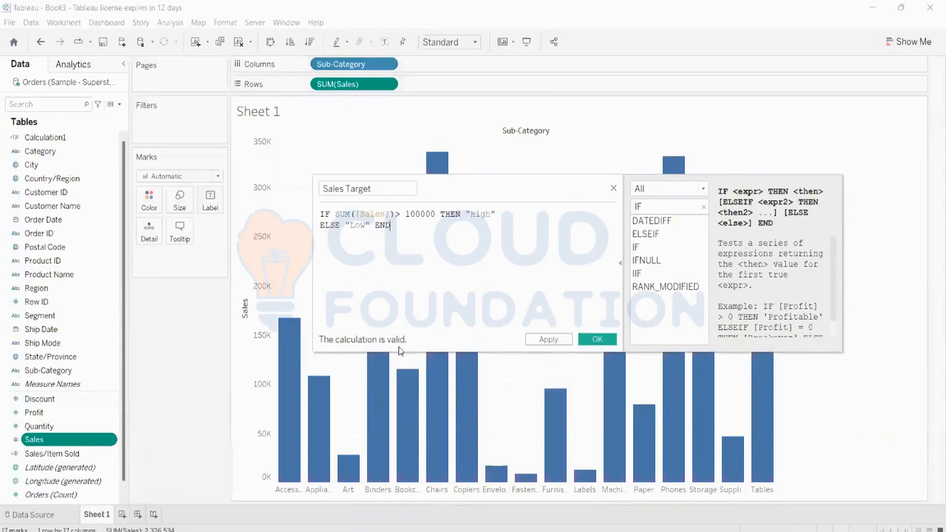
{"action": "left_click", "coordinate": [549, 340]}
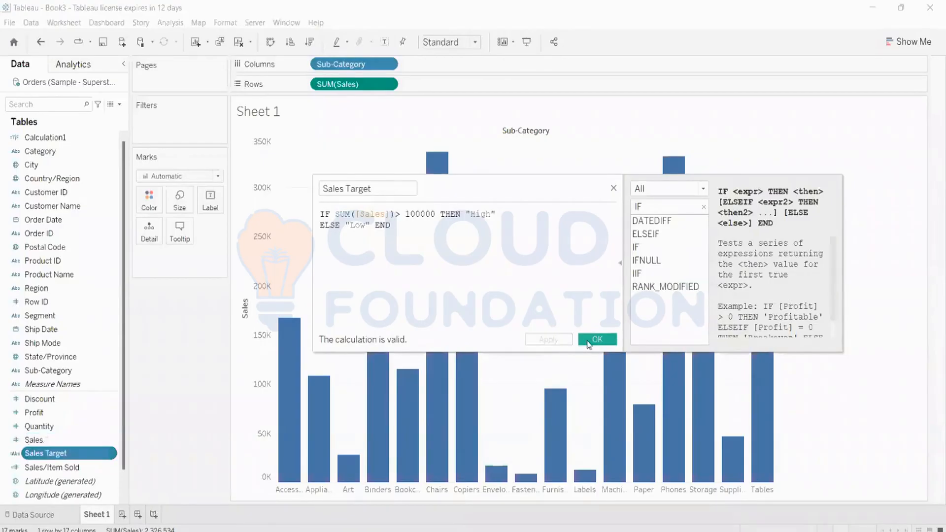
Close the calculation and colour the bars by Sales Target, High blue and Low orange.
{"action": "left_click", "coordinate": [590, 343]}
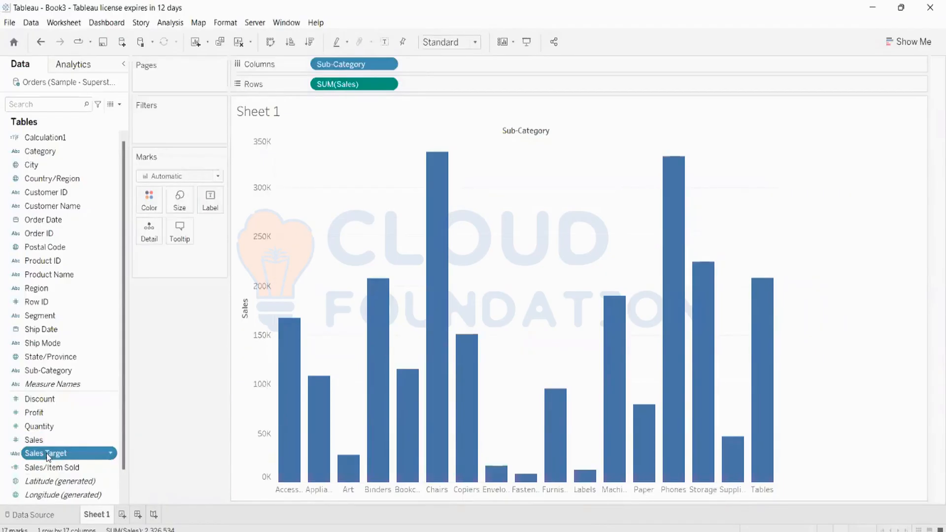
{"action": "left_click_drag", "start_coordinate": [48, 456], "coordinate": [143, 208]}
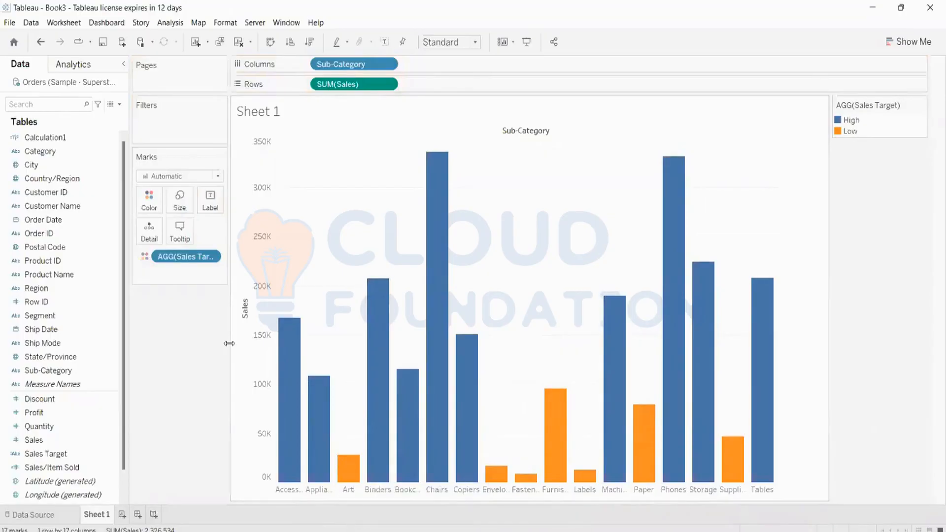
{"action": "left_click", "coordinate": [210, 206]}
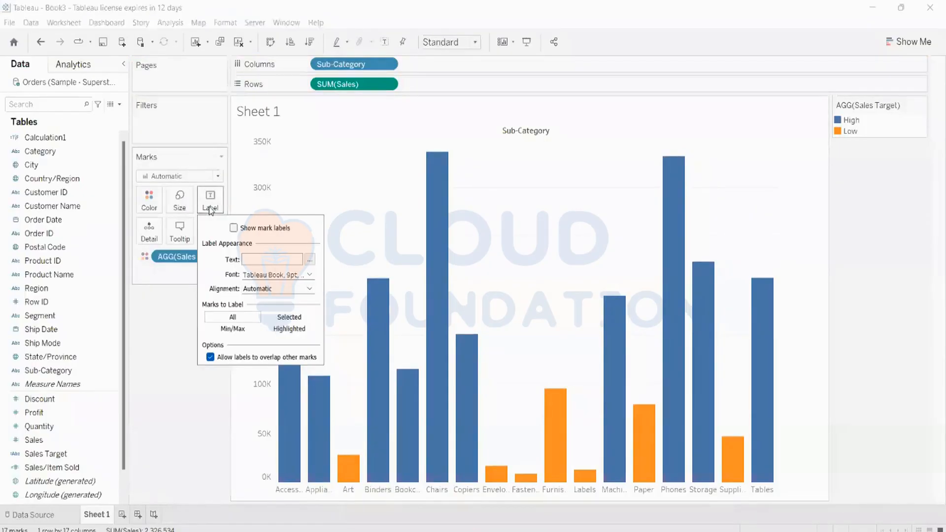
Show mark labels so every bar displays its sales value, e.g. Chairs 335,768.
{"action": "left_click", "coordinate": [234, 228]}
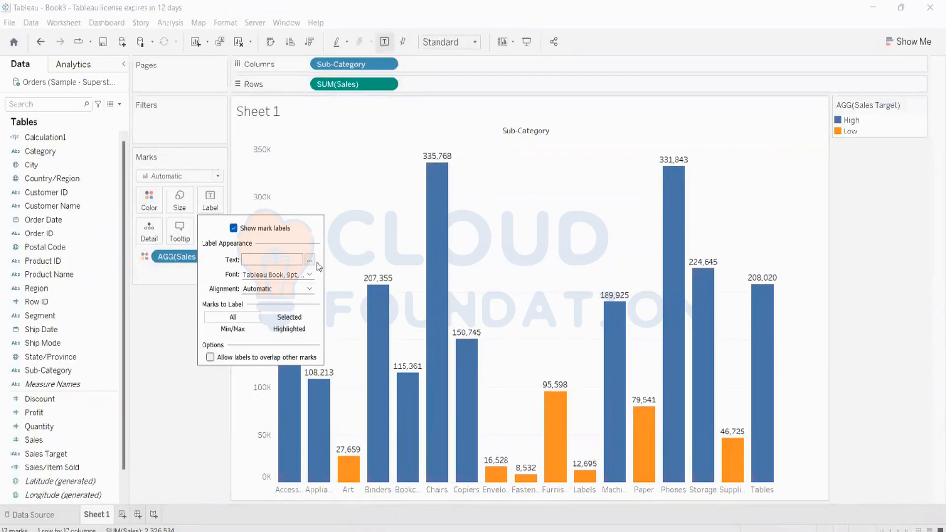
{"action": "left_click", "coordinate": [170, 364]}
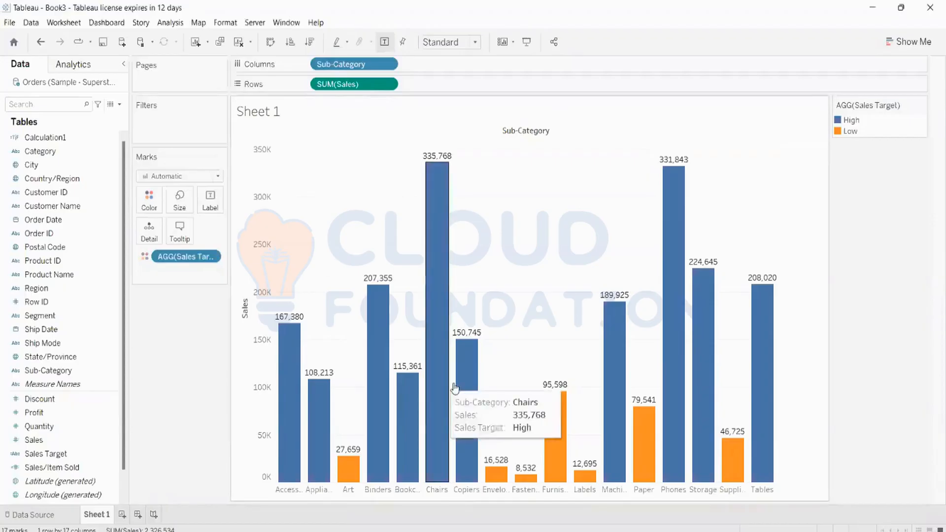
{"action": "mouse_move", "coordinate": [713, 324]}
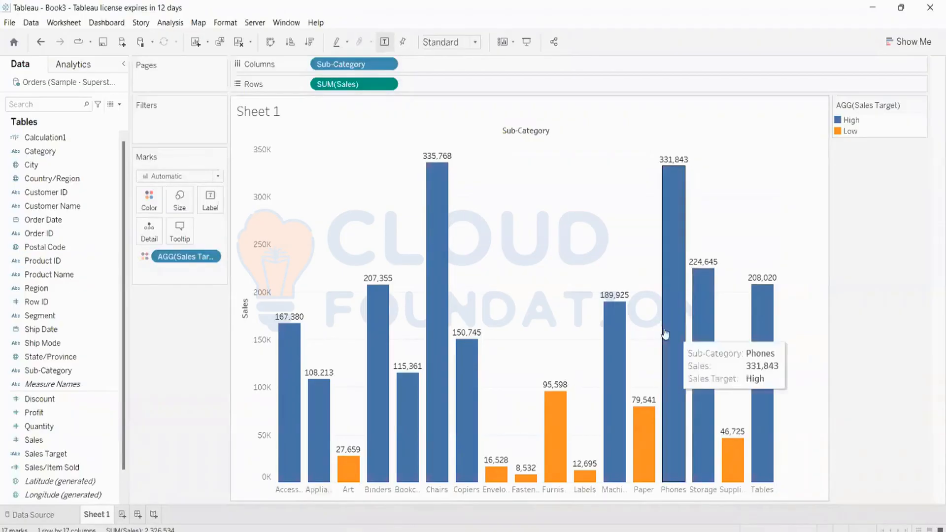
{"action": "mouse_move", "coordinate": [558, 391]}
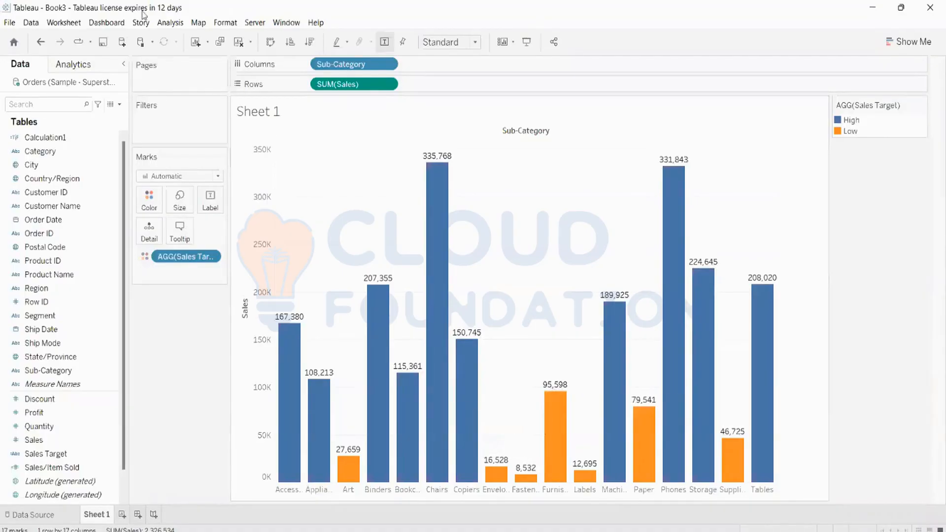
Clear the labelled sales bar chart and all its fields from Sheet 1.
{"action": "left_click", "coordinate": [239, 42]}
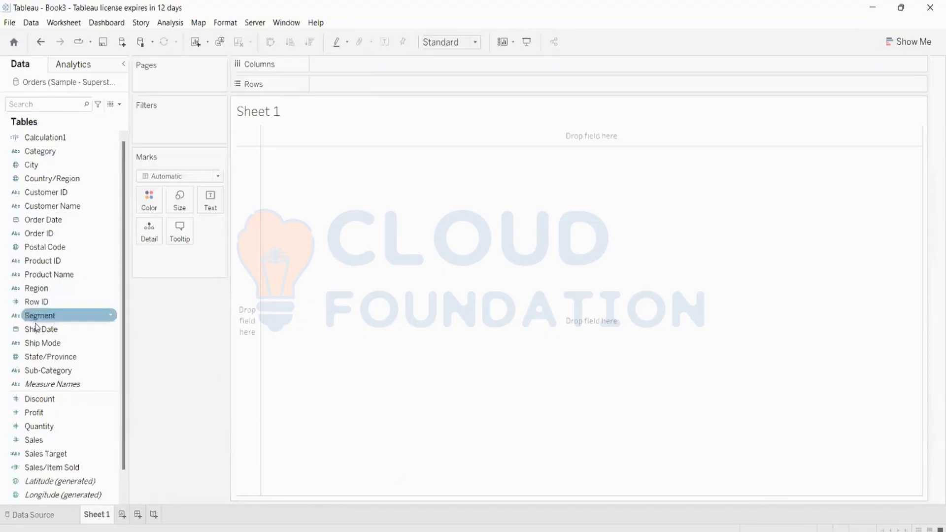
Plot labelled yearly SUM(Sales) by YEAR(Order Date), then add a second SUM(Sales) to Rows.
{"action": "left_click_drag", "start_coordinate": [74, 226], "coordinate": [374, 67]}
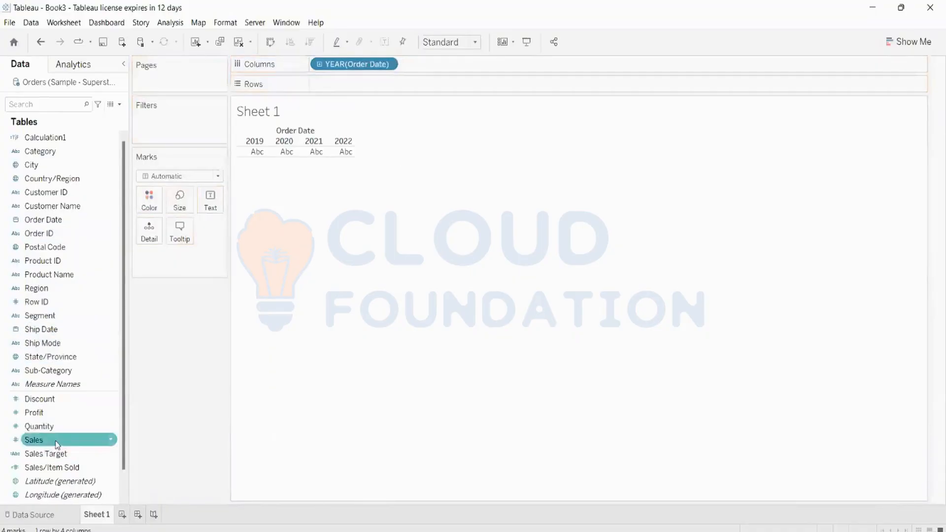
{"action": "left_click_drag", "start_coordinate": [50, 440], "coordinate": [413, 92]}
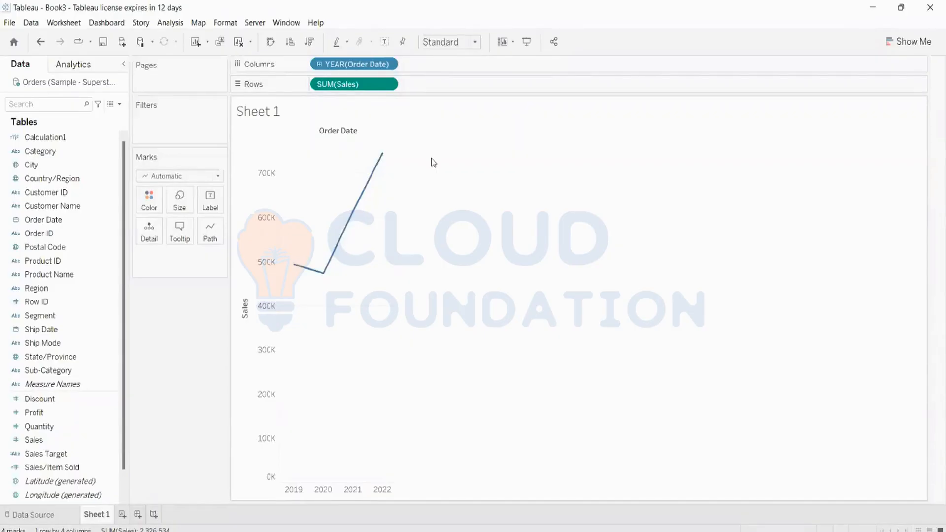
{"action": "left_click", "coordinate": [385, 43]}
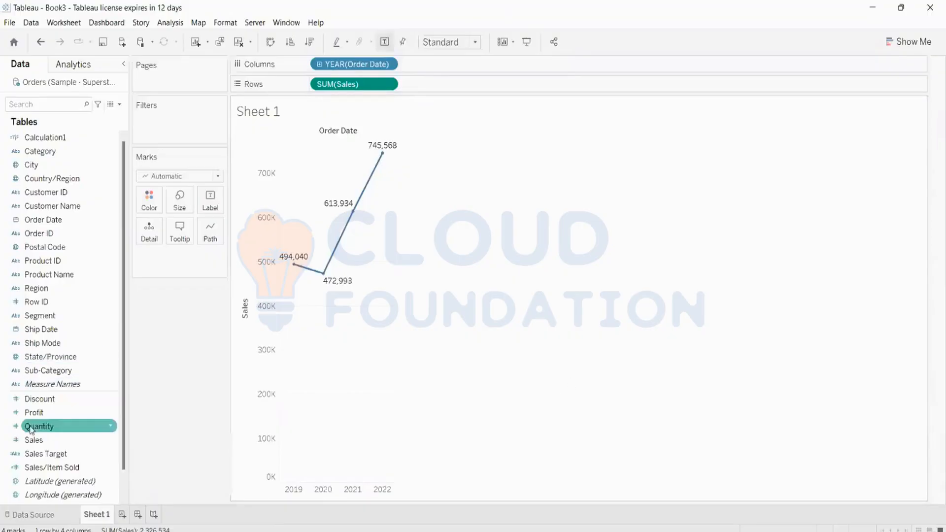
{"action": "left_click_drag", "start_coordinate": [33, 440], "coordinate": [443, 84]}
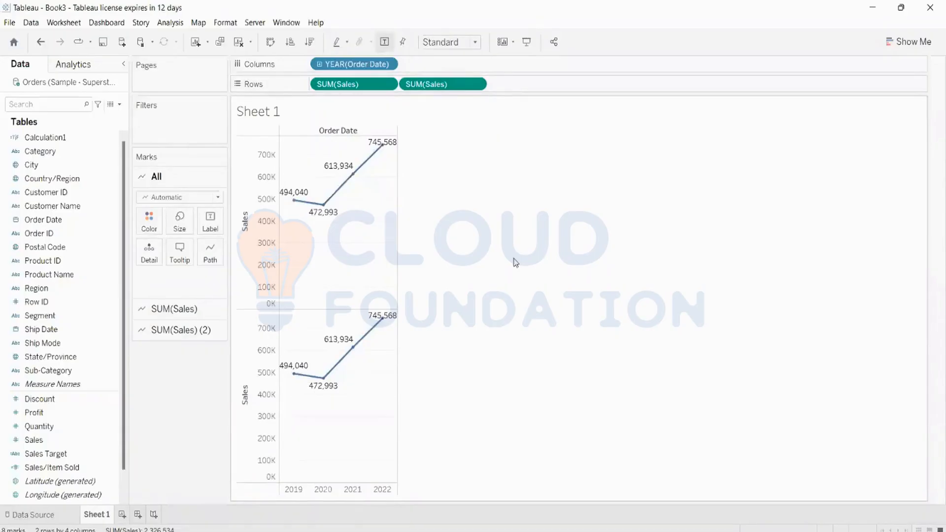
Apply a Running Total quick table calculation to the second SUM(Sales) pill.
{"action": "right_click", "coordinate": [456, 82]}
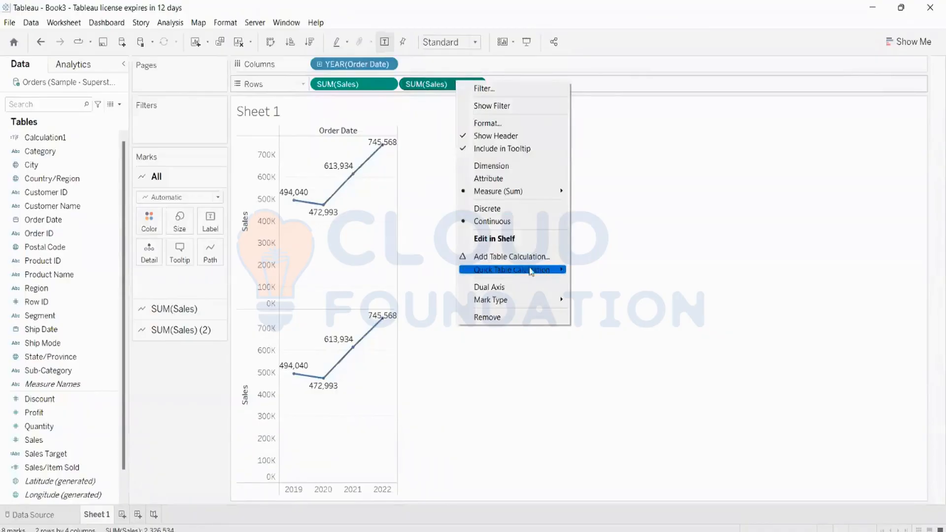
{"action": "mouse_move", "coordinate": [505, 271]}
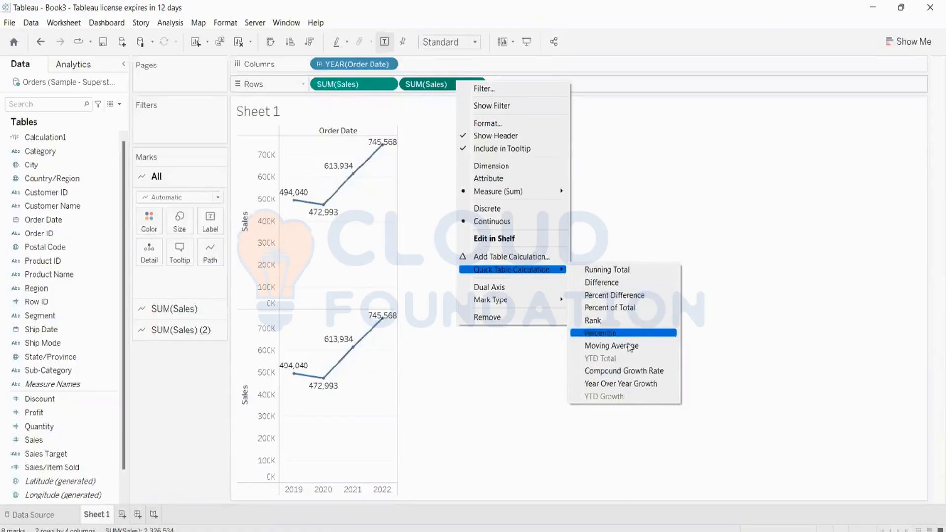
{"action": "left_click", "coordinate": [628, 275]}
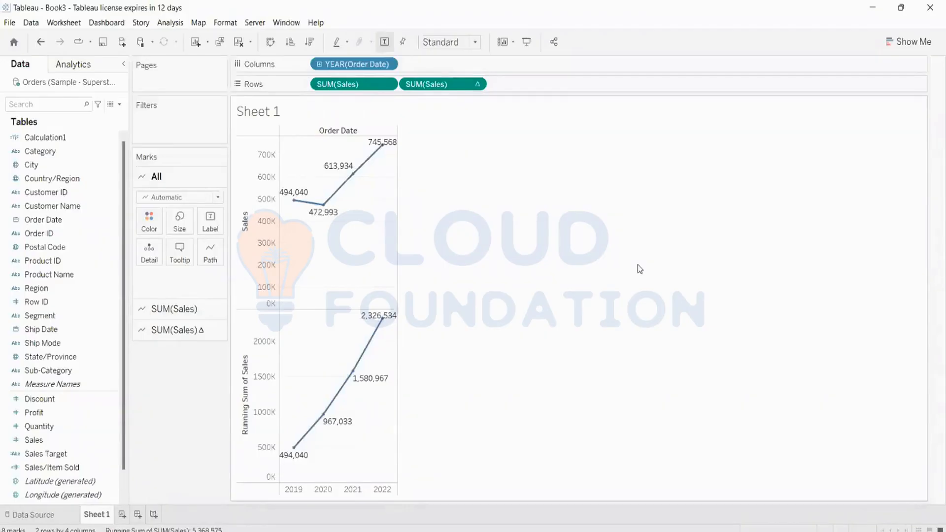
{"action": "left_click", "coordinate": [900, 48]}
Switch to Horizontal Bars, swap rows and columns so bars stand vertical, and label every bar.
{"action": "left_click", "coordinate": [843, 139]}
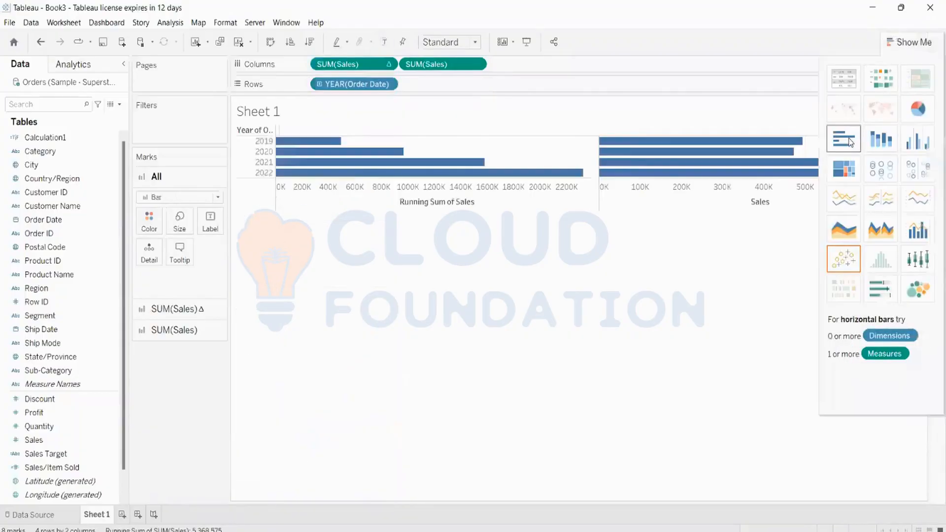
{"action": "left_click", "coordinate": [271, 42]}
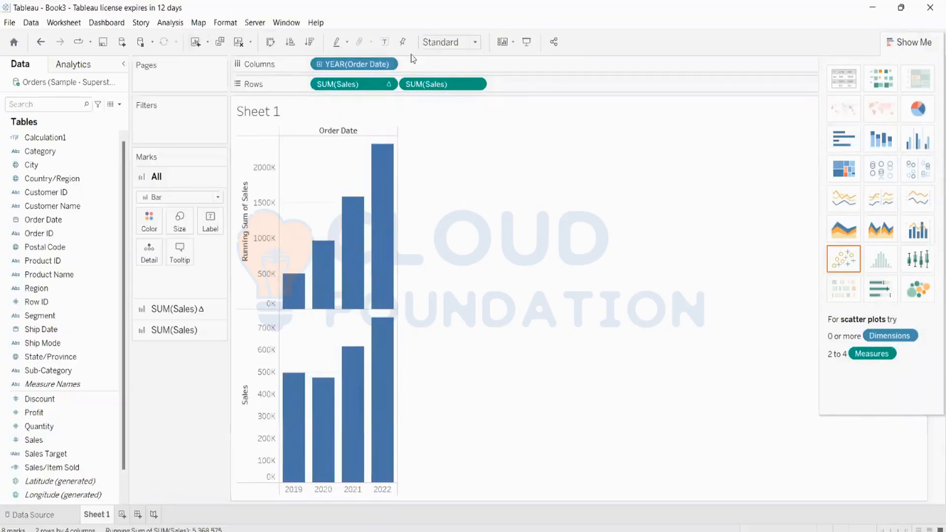
{"action": "left_click", "coordinate": [384, 43]}
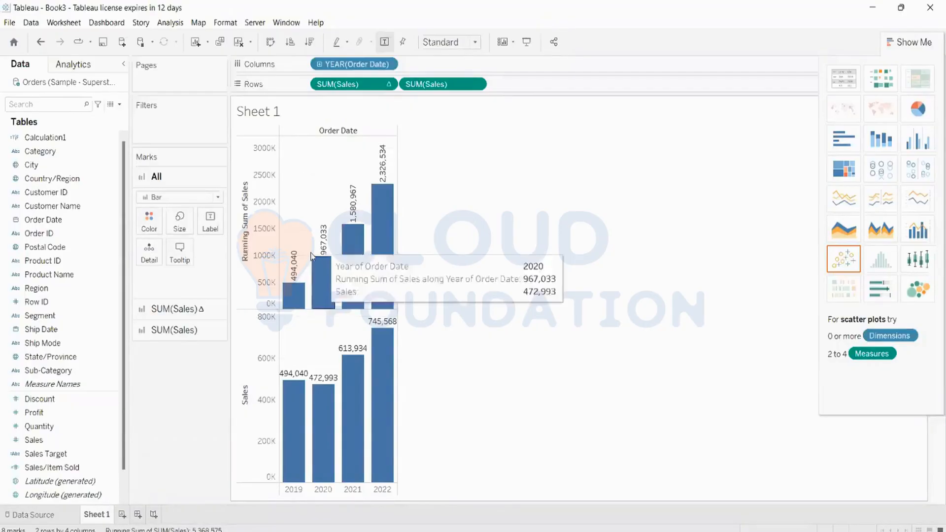
{"action": "mouse_move", "coordinate": [296, 397]}
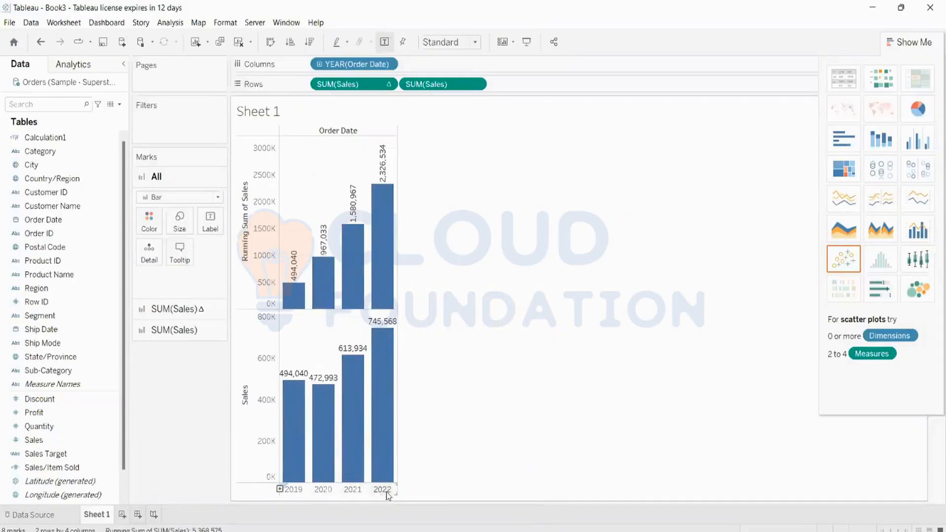
{"action": "mouse_move", "coordinate": [397, 299]}
{"action": "mouse_move", "coordinate": [388, 210]}
{"action": "mouse_move", "coordinate": [380, 171]}
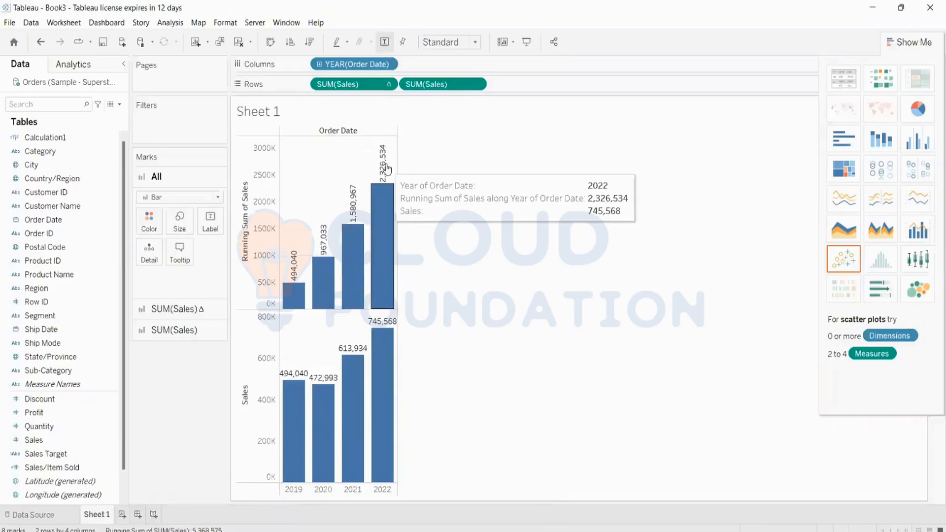
Make a text table with Sales on top and add a Sales row as Difference from previous year.
{"action": "left_click", "coordinate": [852, 80]}
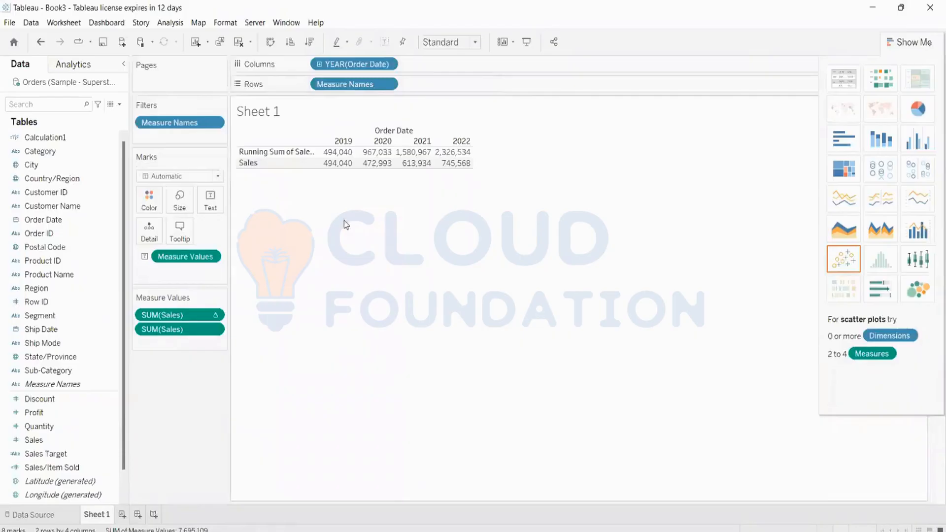
{"action": "left_click_drag", "start_coordinate": [168, 329], "coordinate": [187, 307]}
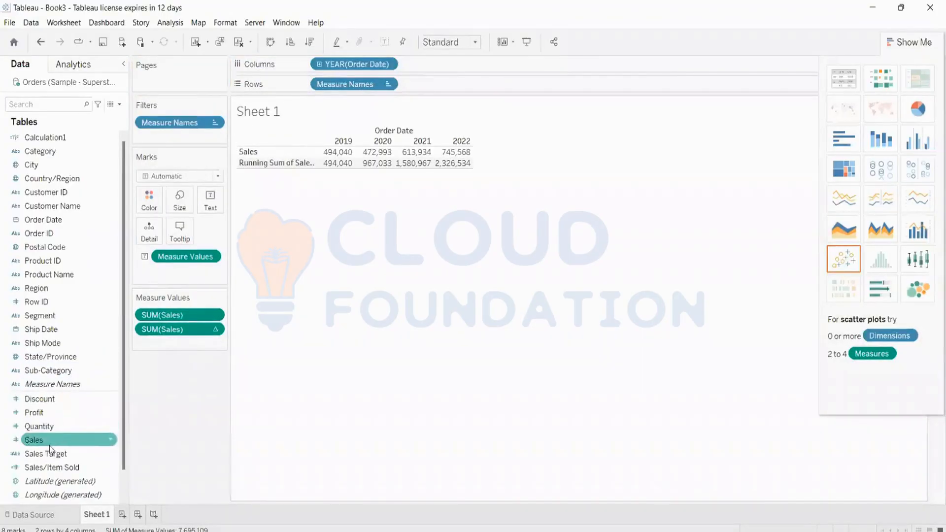
{"action": "left_click_drag", "start_coordinate": [50, 441], "coordinate": [441, 80]}
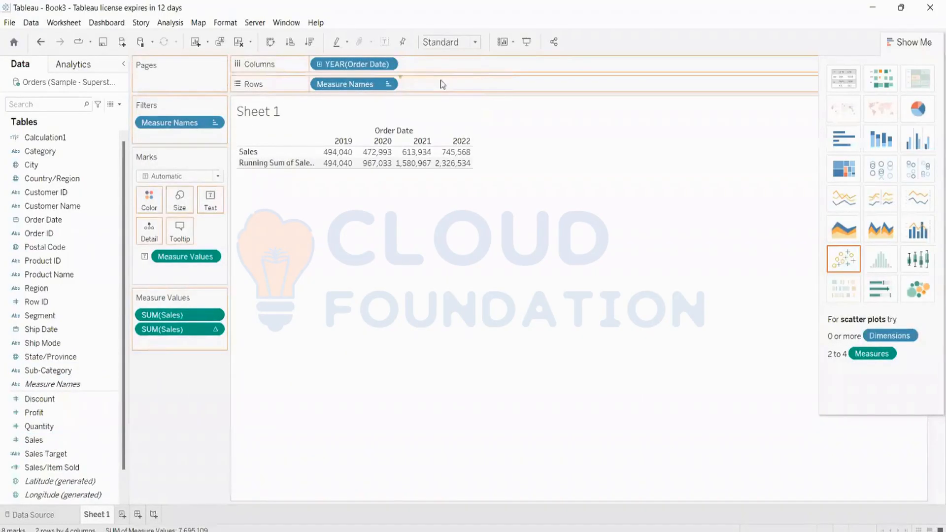
{"action": "right_click", "coordinate": [434, 86]}
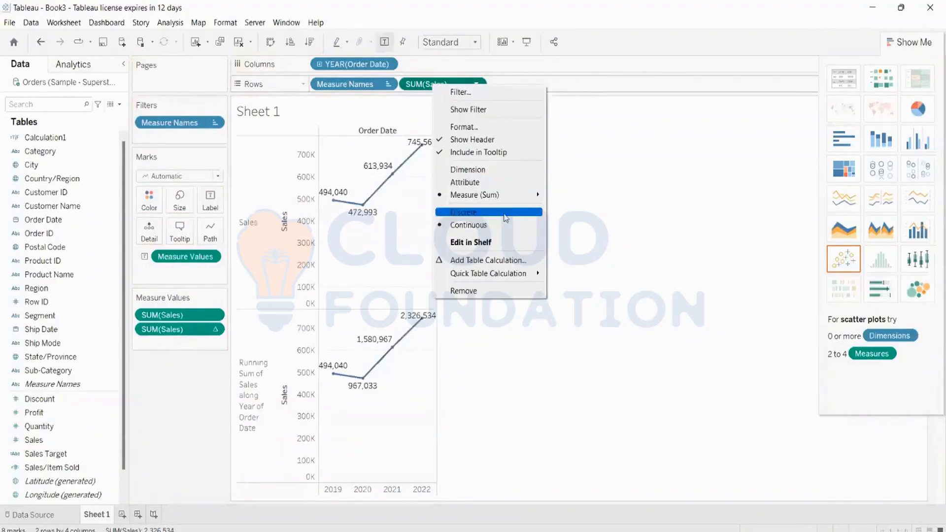
{"action": "mouse_move", "coordinate": [483, 276]}
{"action": "left_click", "coordinate": [602, 288]}
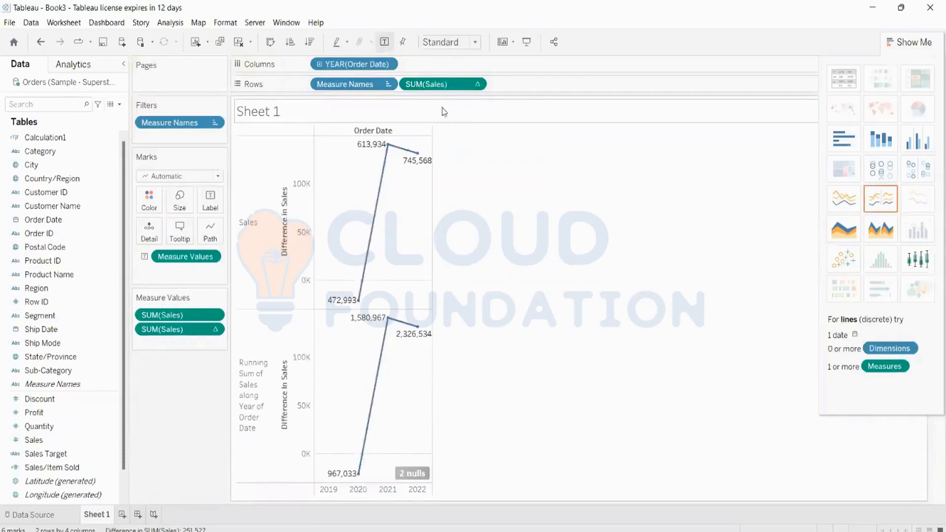
{"action": "left_click", "coordinate": [840, 80]}
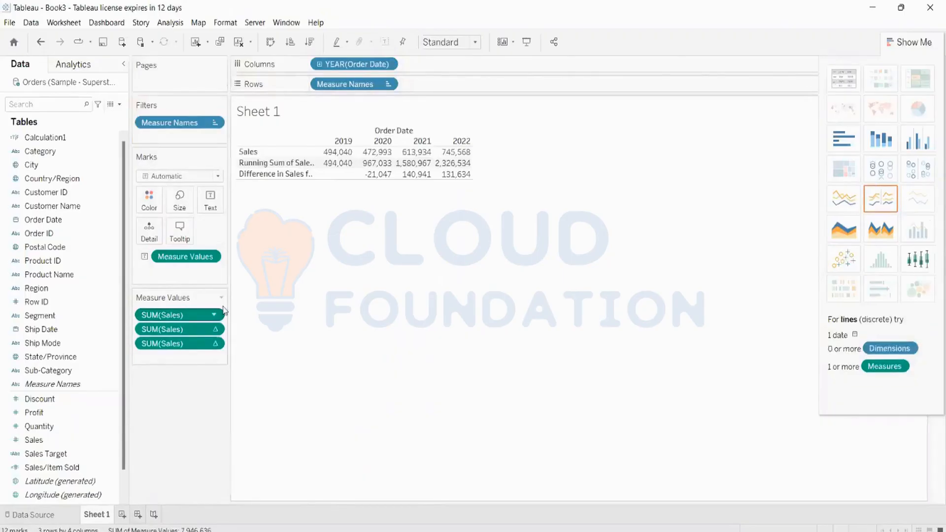
Reorder the Measure Values pills so Running Sum sits below Difference in Sales.
{"action": "left_click_drag", "start_coordinate": [194, 350], "coordinate": [187, 324]}
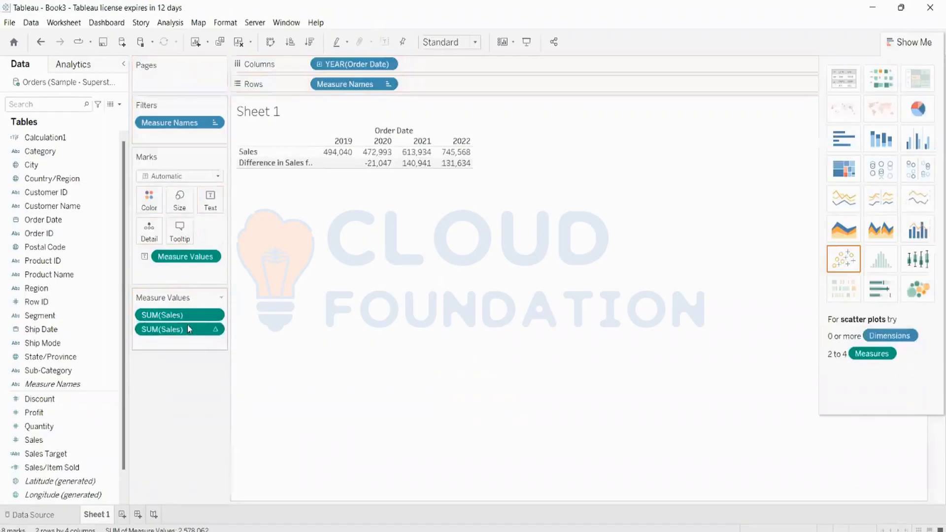
{"action": "key", "text": "ctrl+z"}
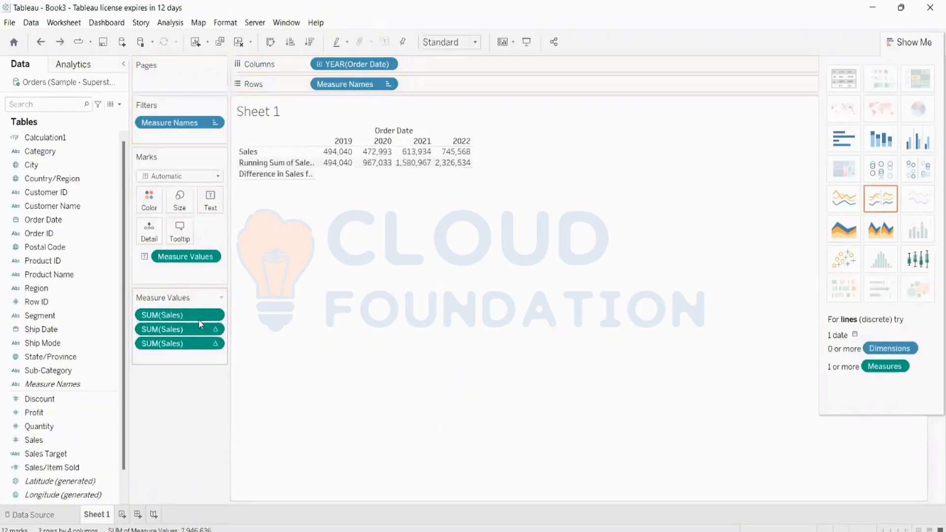
{"action": "left_click_drag", "start_coordinate": [190, 328], "coordinate": [182, 345]}
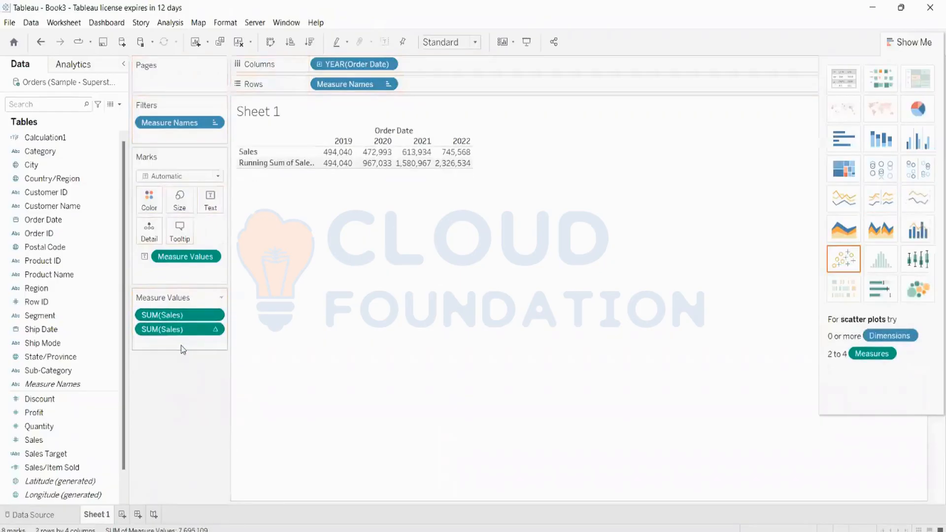
{"action": "key", "text": "ctrl+z"}
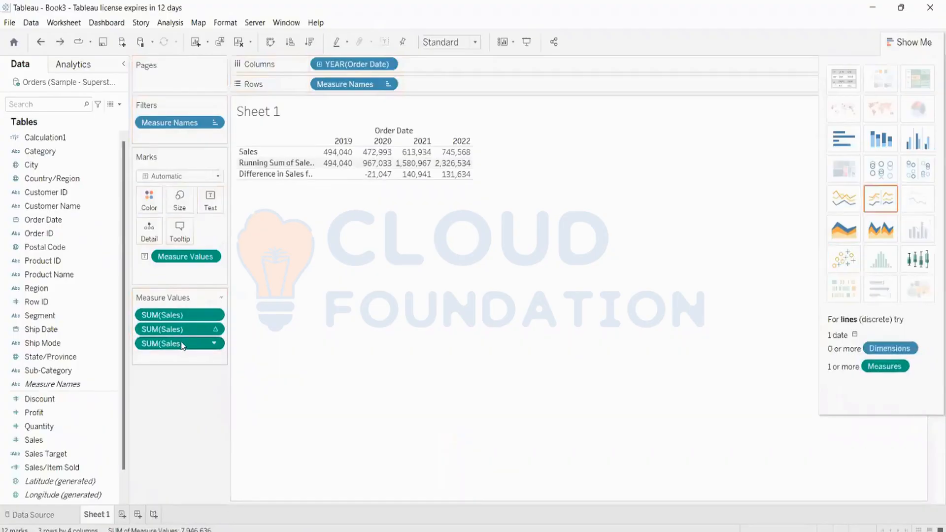
{"action": "left_click_drag", "start_coordinate": [182, 336], "coordinate": [184, 321]}
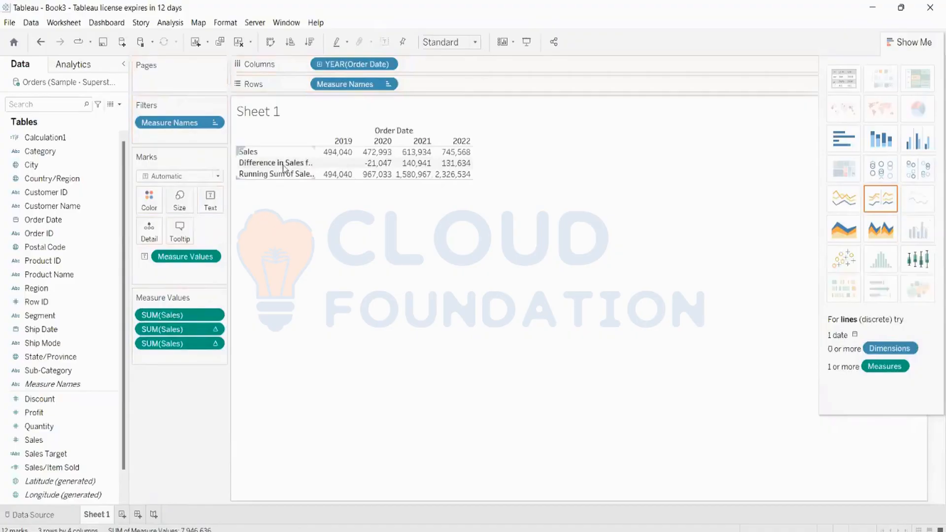
Widen the row headers so the full measure names are visible.
{"action": "mouse_move", "coordinate": [467, 170]}
{"action": "mouse_move", "coordinate": [472, 146]}
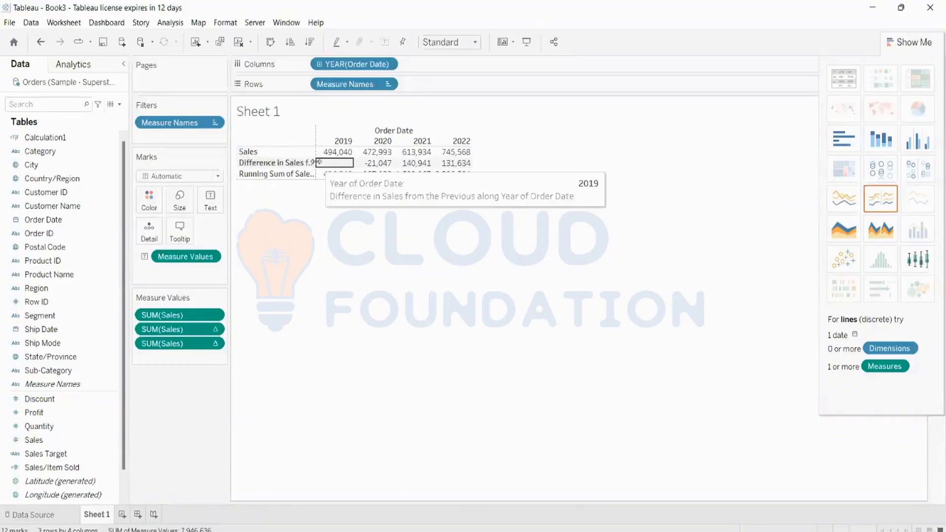
{"action": "left_click_drag", "start_coordinate": [314, 162], "coordinate": [380, 166]}
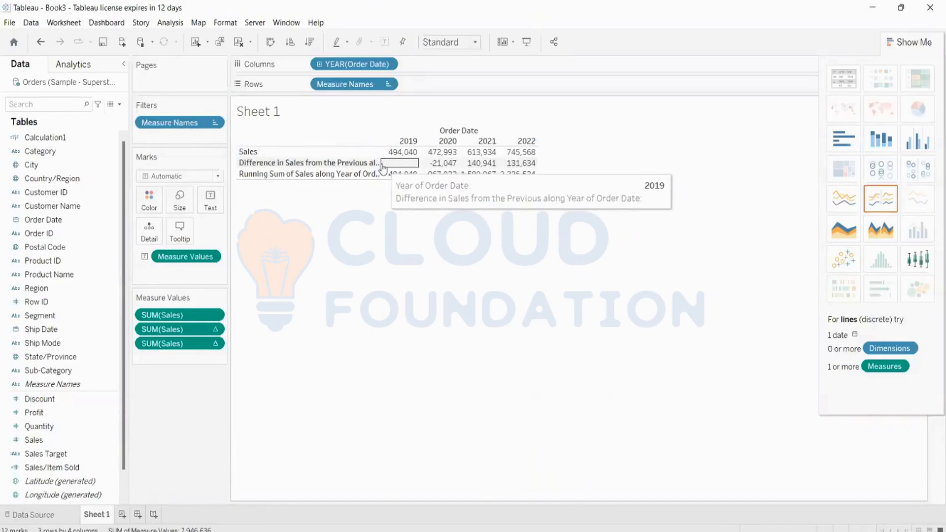
{"action": "left_click_drag", "start_coordinate": [380, 163], "coordinate": [490, 164]}
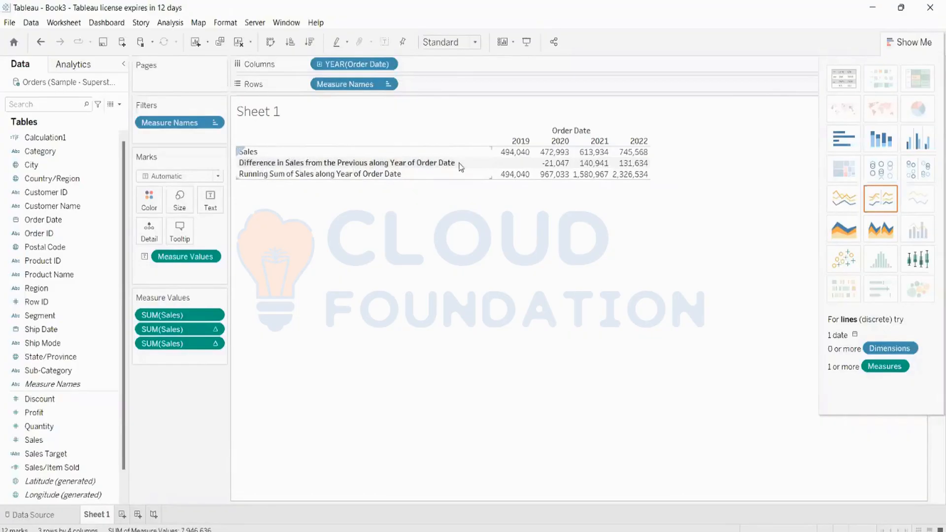
{"action": "mouse_move", "coordinate": [564, 164]}
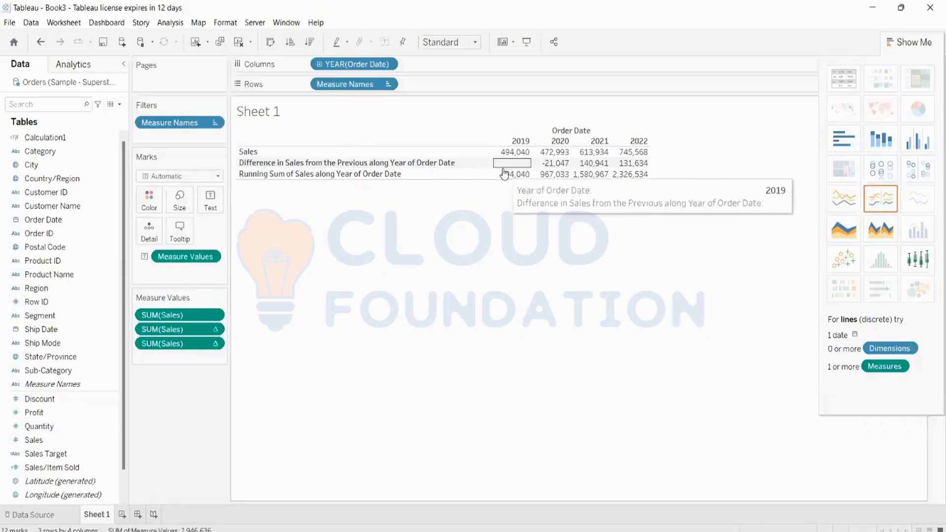
{"action": "mouse_move", "coordinate": [531, 154]}
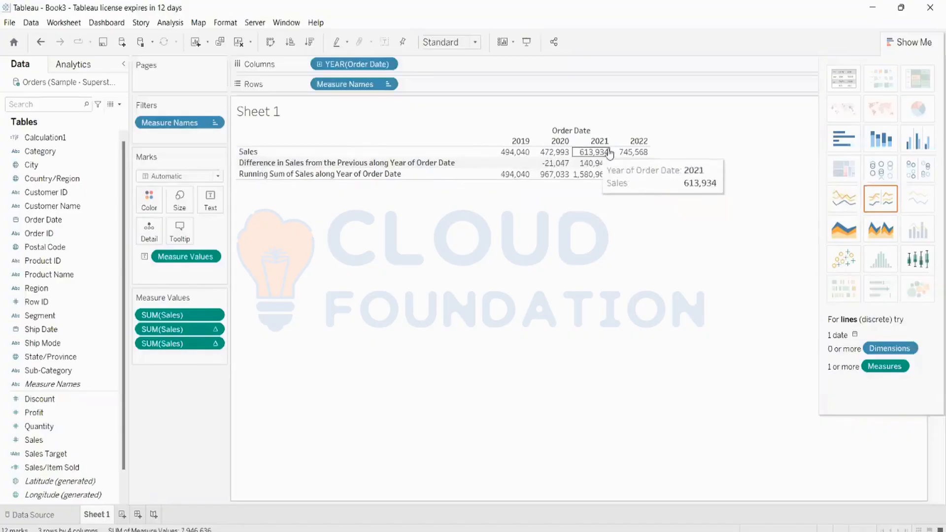
{"action": "mouse_move", "coordinate": [619, 155]}
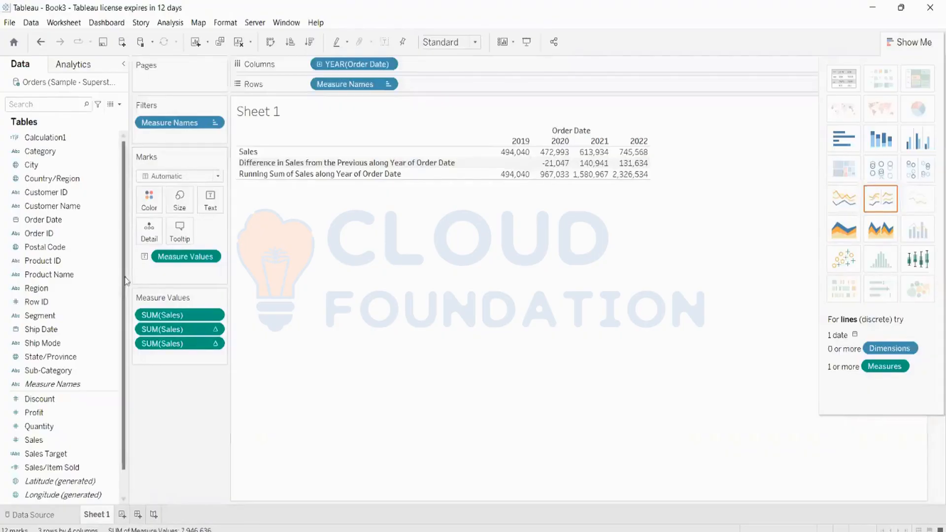
Add Sales as a Percent Difference quick table calculation, restore Text Table, and place it under Sales.
{"action": "left_click_drag", "start_coordinate": [34, 440], "coordinate": [426, 84]}
{"action": "right_click", "coordinate": [427, 84]}
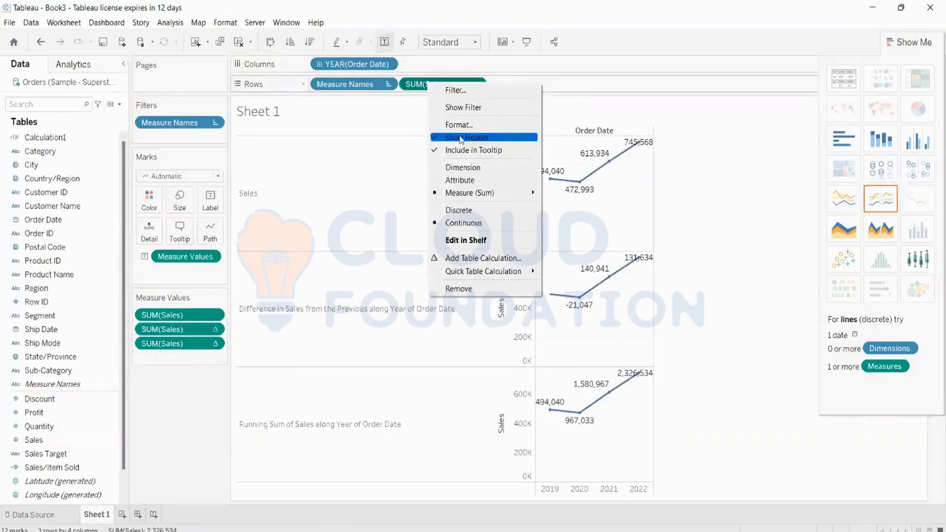
{"action": "mouse_move", "coordinate": [473, 272]}
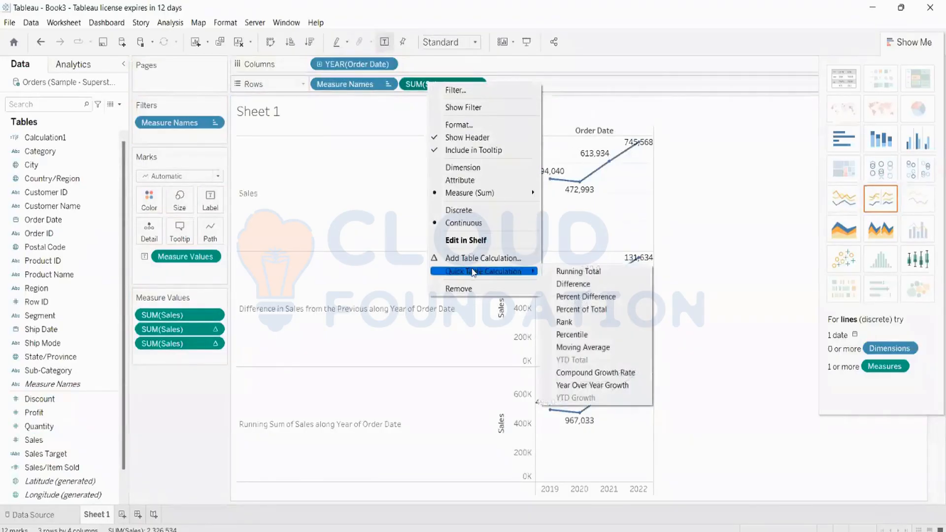
{"action": "left_click", "coordinate": [586, 296]}
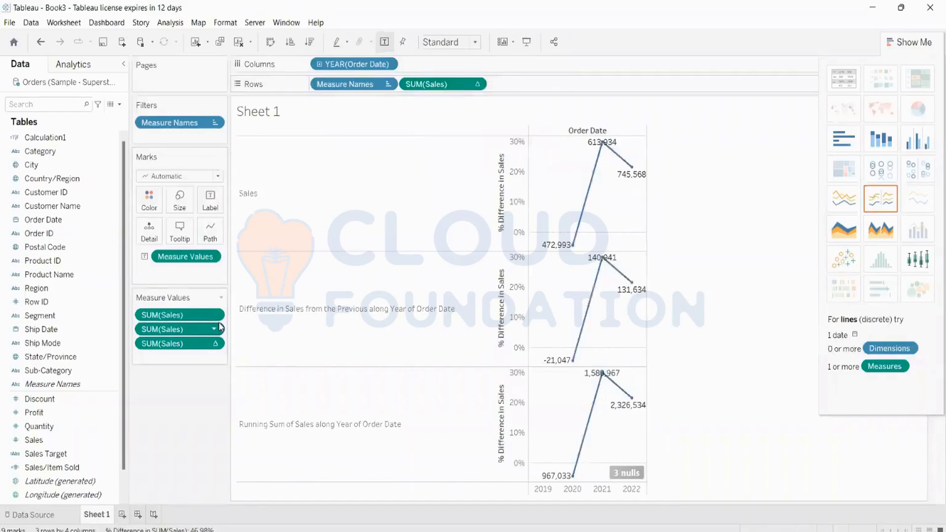
{"action": "left_click", "coordinate": [839, 94]}
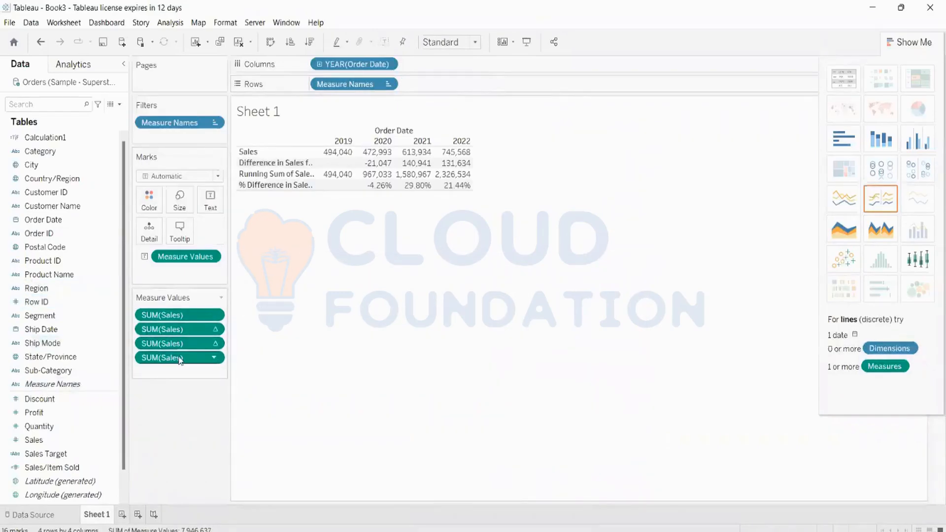
{"action": "left_click_drag", "start_coordinate": [181, 357], "coordinate": [181, 318]}
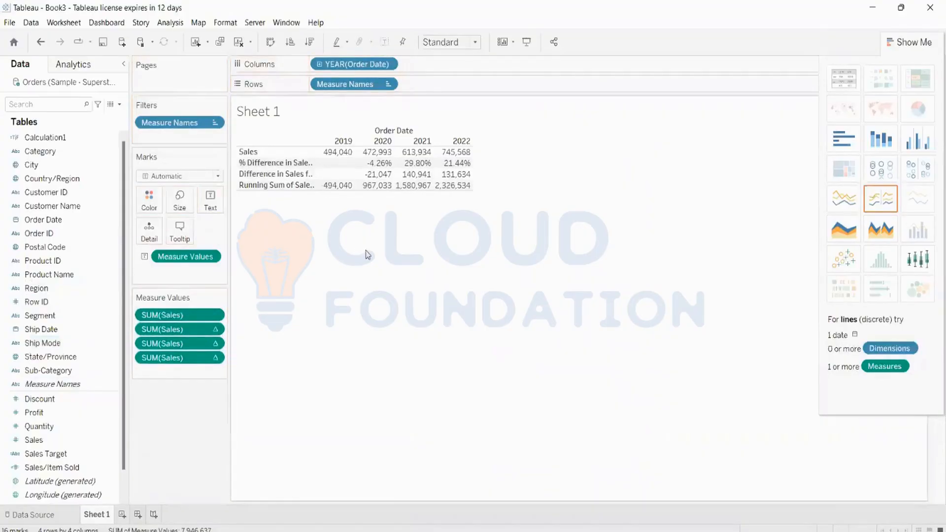
{"action": "mouse_move", "coordinate": [418, 167]}
{"action": "mouse_move", "coordinate": [388, 169]}
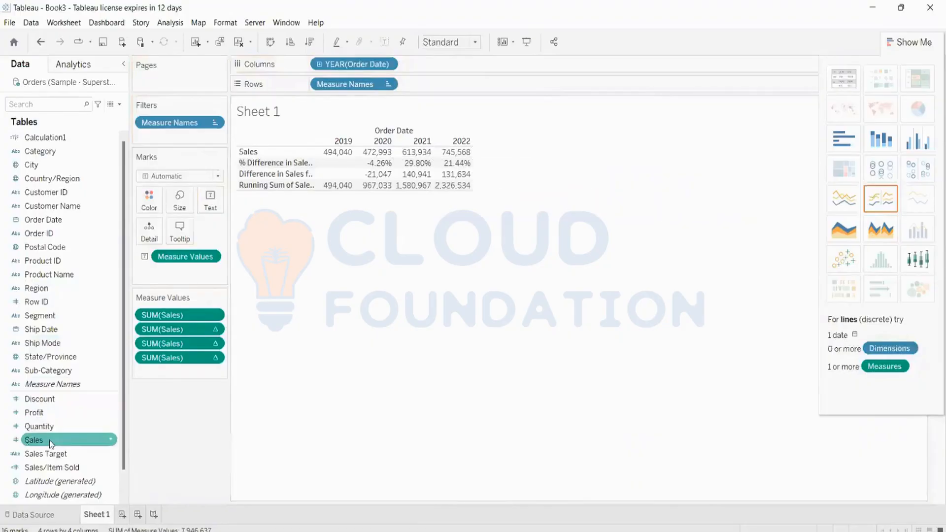
Add Sales as a Percent of Total calculation, restore the text table, and move it second.
{"action": "left_click_drag", "start_coordinate": [51, 444], "coordinate": [419, 84]}
{"action": "left_click", "coordinate": [476, 84]}
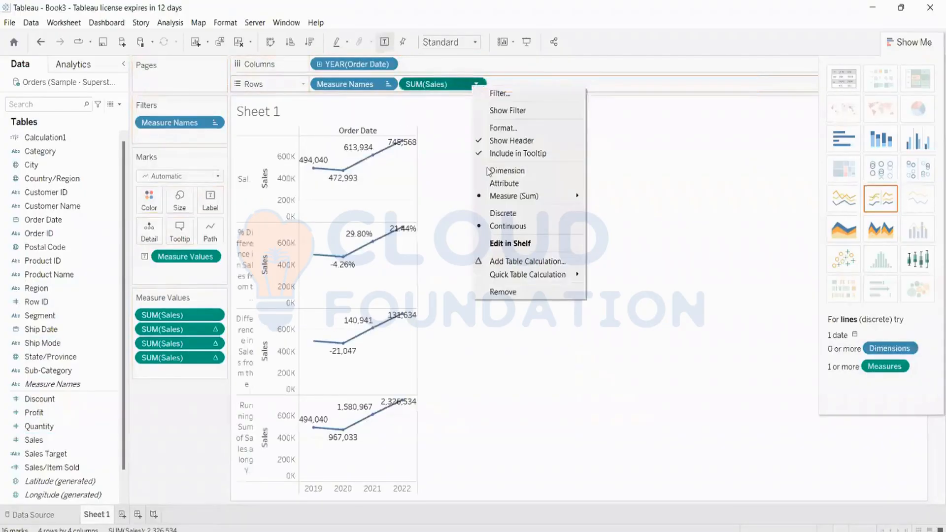
{"action": "mouse_move", "coordinate": [562, 276]}
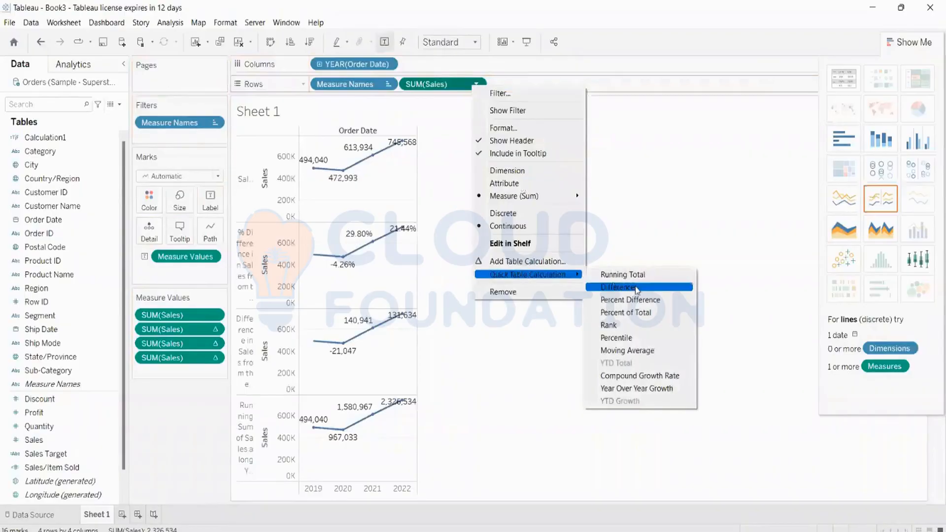
{"action": "left_click", "coordinate": [624, 312]}
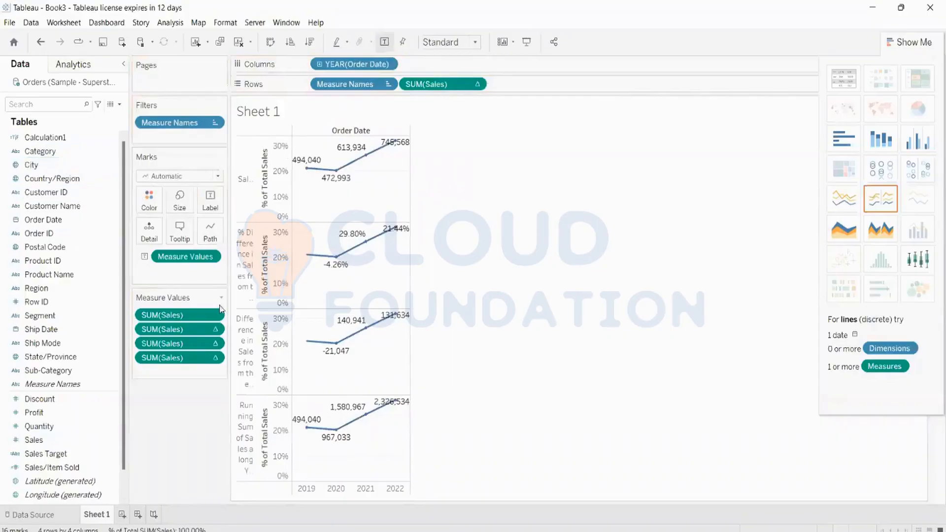
{"action": "left_click", "coordinate": [835, 73]}
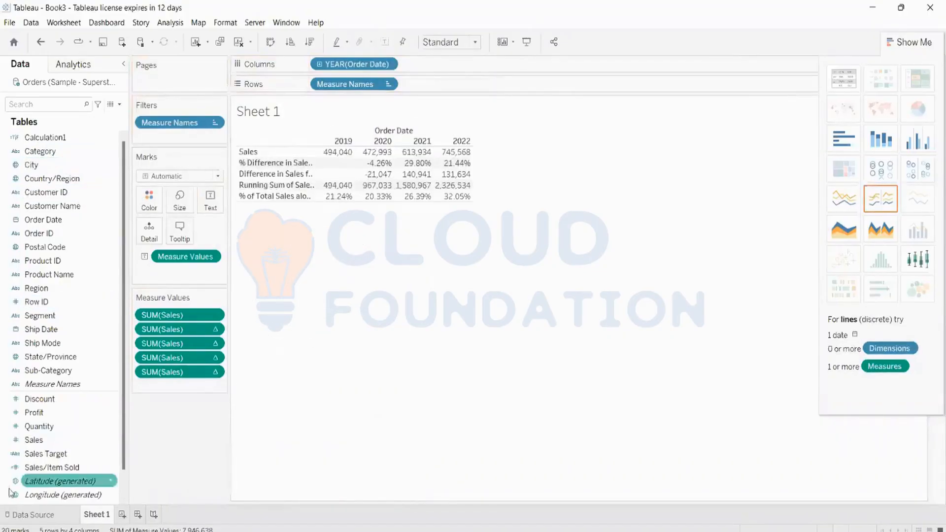
{"action": "left_click_drag", "start_coordinate": [178, 372], "coordinate": [181, 324]}
{"action": "mouse_move", "coordinate": [442, 192]}
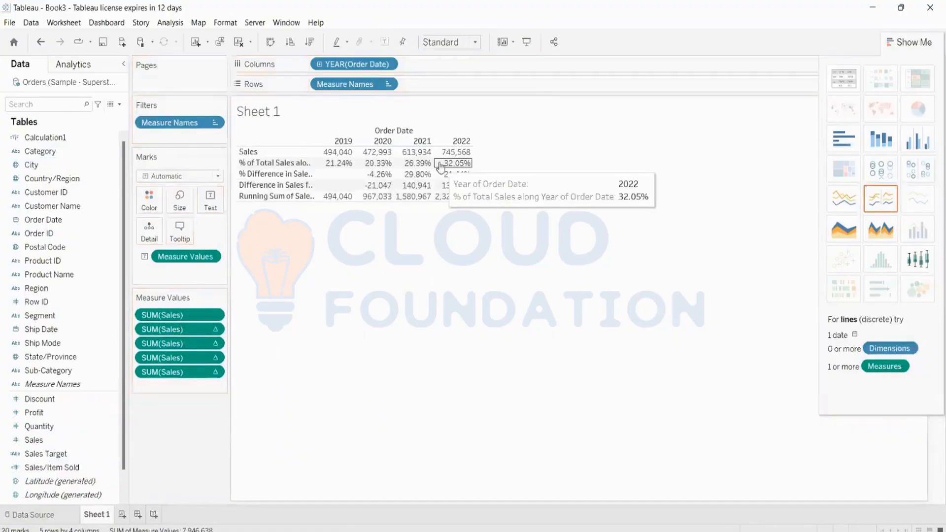
{"action": "mouse_move", "coordinate": [343, 169]}
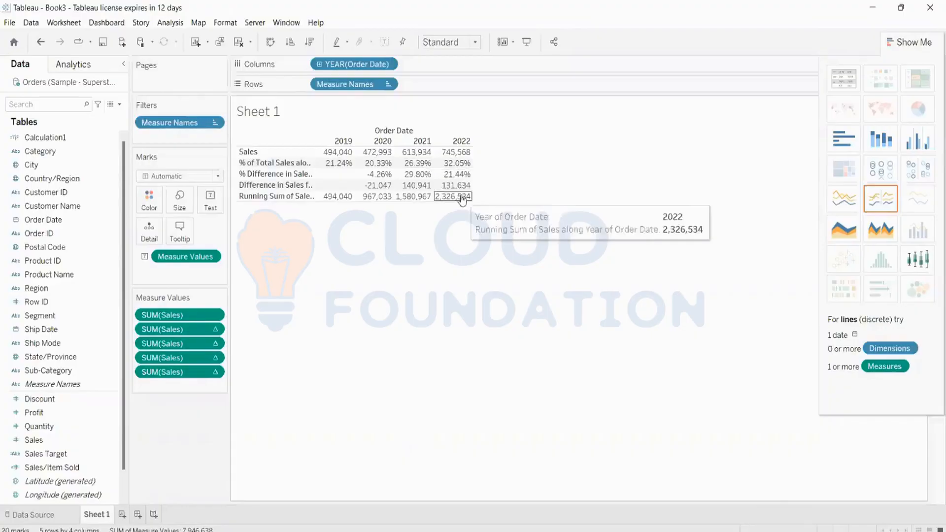
Clear the sheet and plot SUM(Sales) as a line across YEAR(Order Date).
{"action": "left_click", "coordinate": [240, 42]}
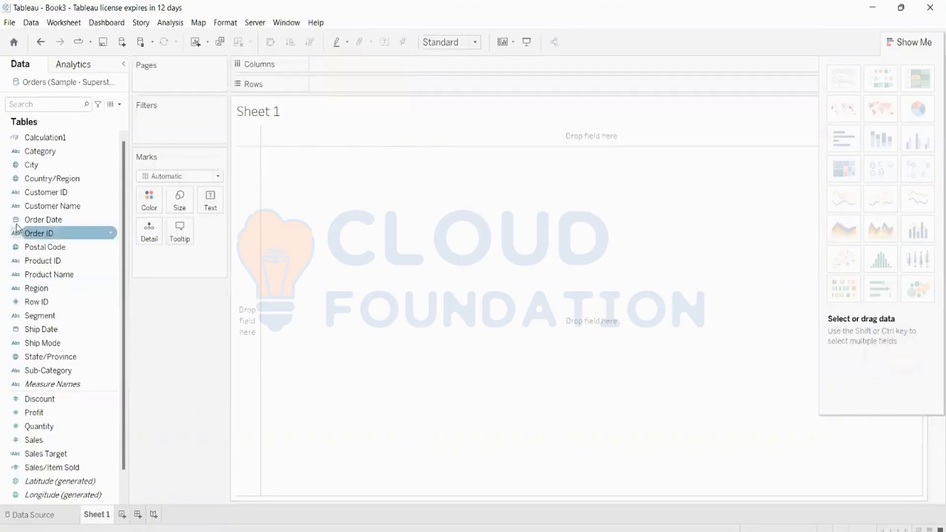
{"action": "left_click", "coordinate": [39, 181]}
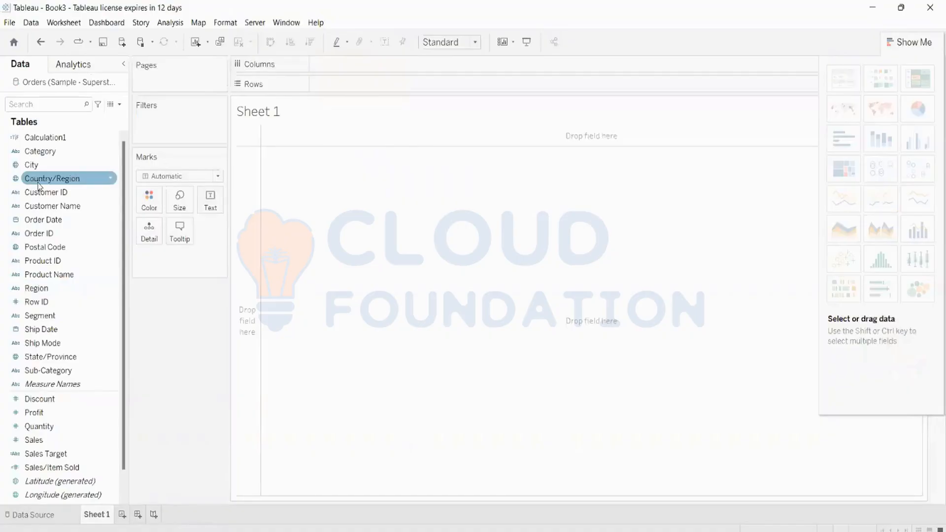
{"action": "left_click_drag", "start_coordinate": [43, 220], "coordinate": [345, 64]}
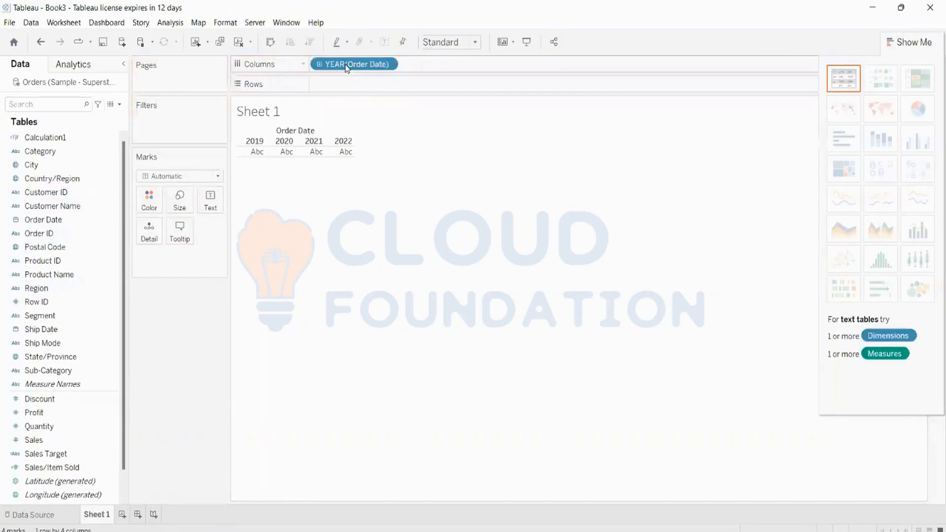
{"action": "left_click_drag", "start_coordinate": [49, 440], "coordinate": [430, 90]}
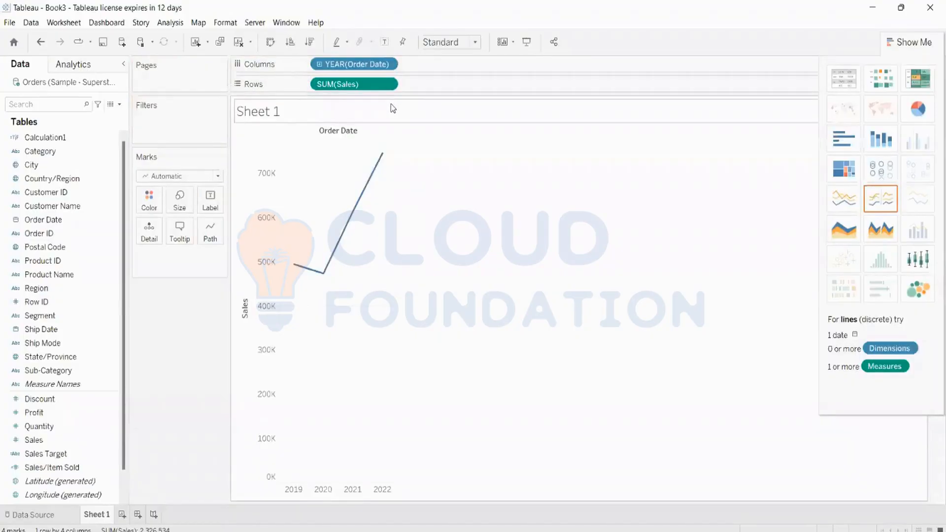
{"action": "right_click", "coordinate": [350, 86]}
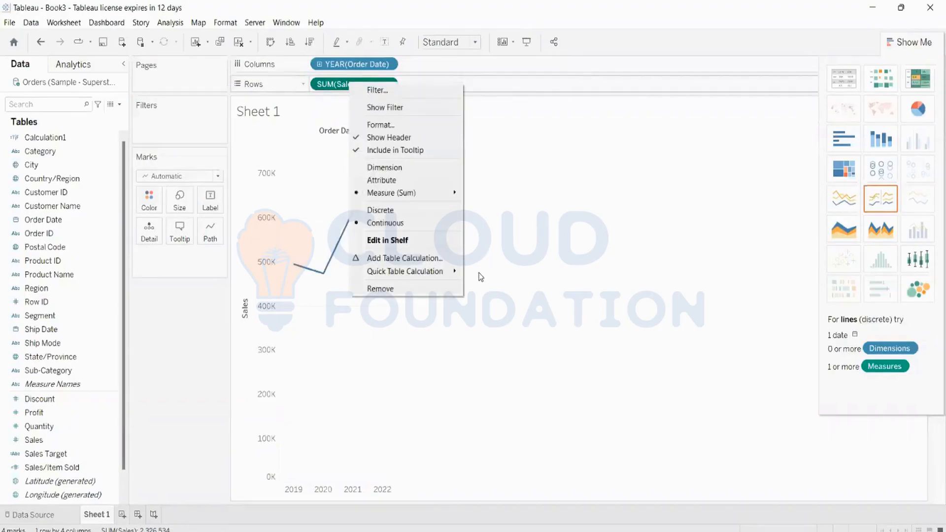
{"action": "mouse_move", "coordinate": [455, 276]}
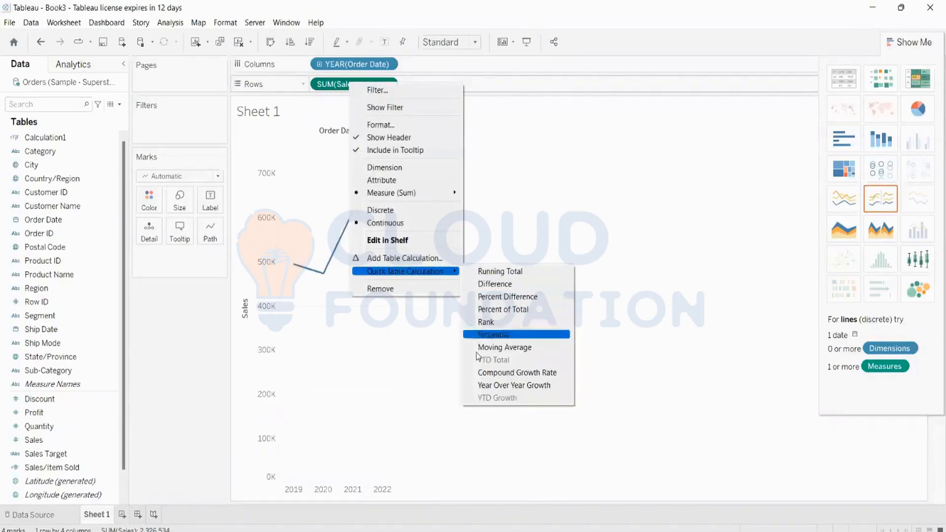
Add a Difference From table calculation computed Table (across), relative to Previous.
{"action": "left_click", "coordinate": [385, 258]}
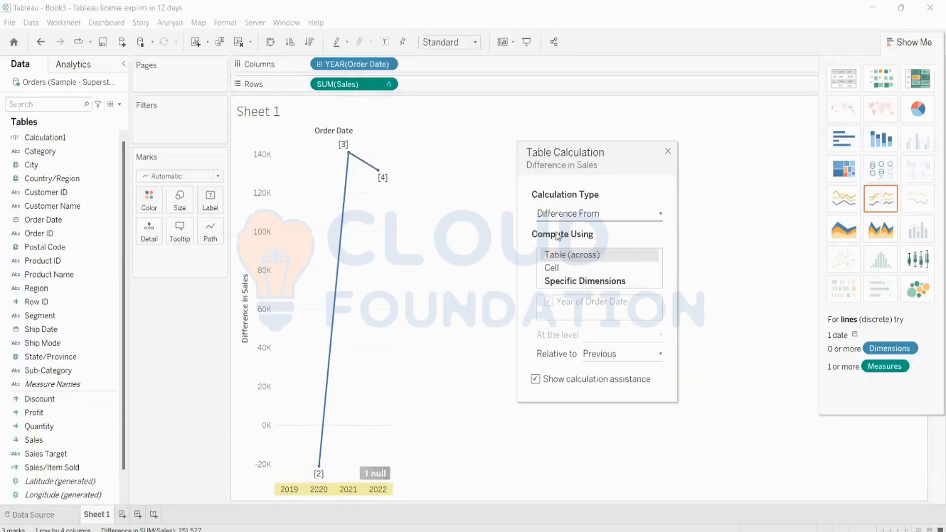
{"action": "left_click", "coordinate": [573, 268]}
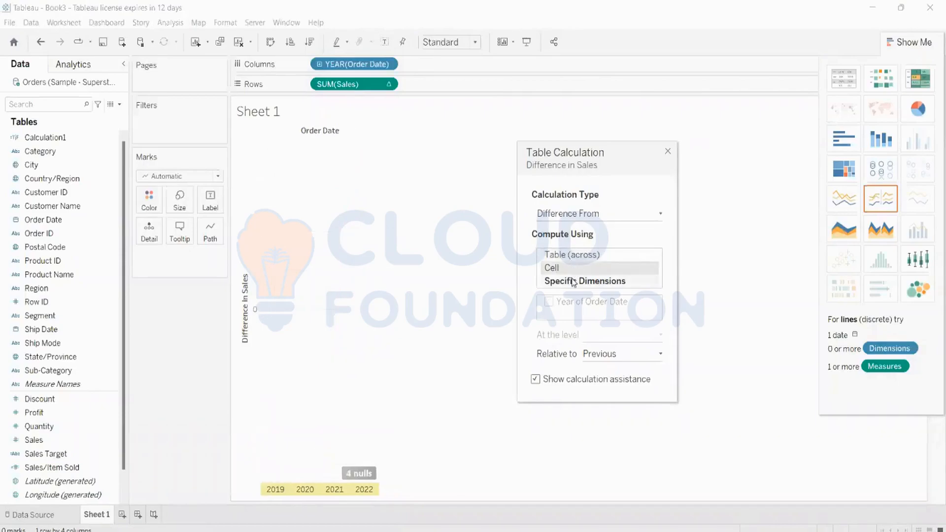
{"action": "left_click", "coordinate": [572, 285]}
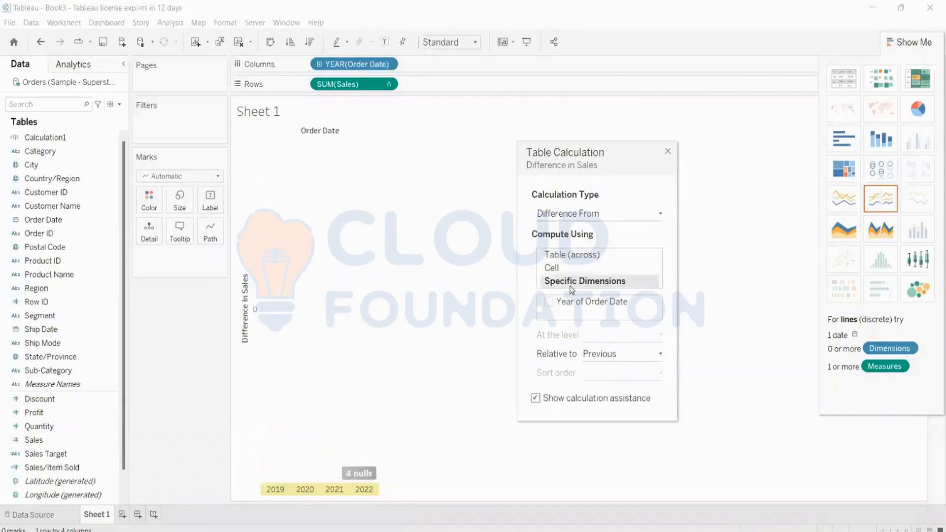
{"action": "left_click", "coordinate": [566, 257]}
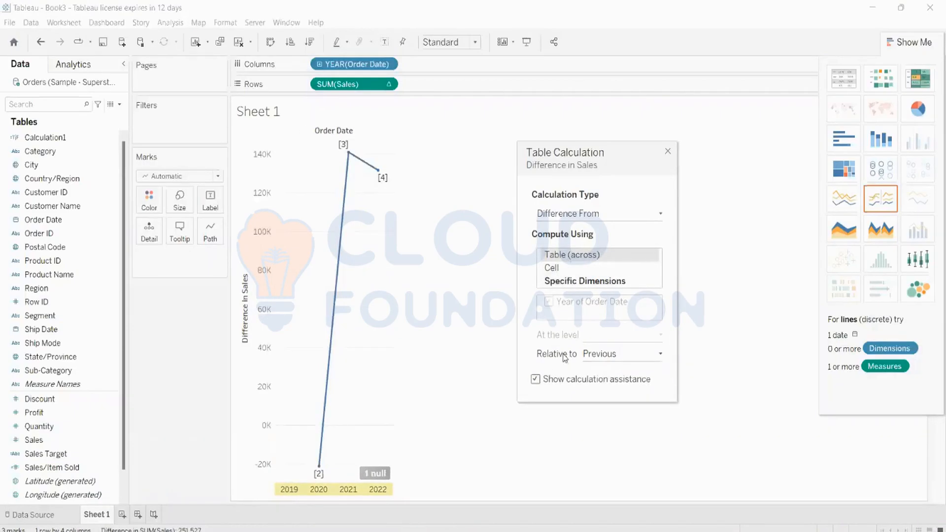
{"action": "left_click", "coordinate": [611, 355]}
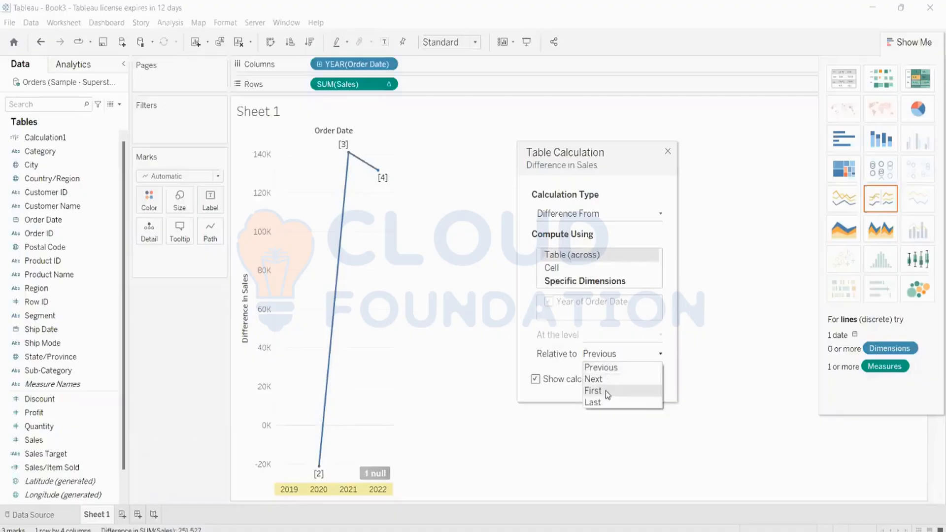
{"action": "left_click", "coordinate": [727, 334]}
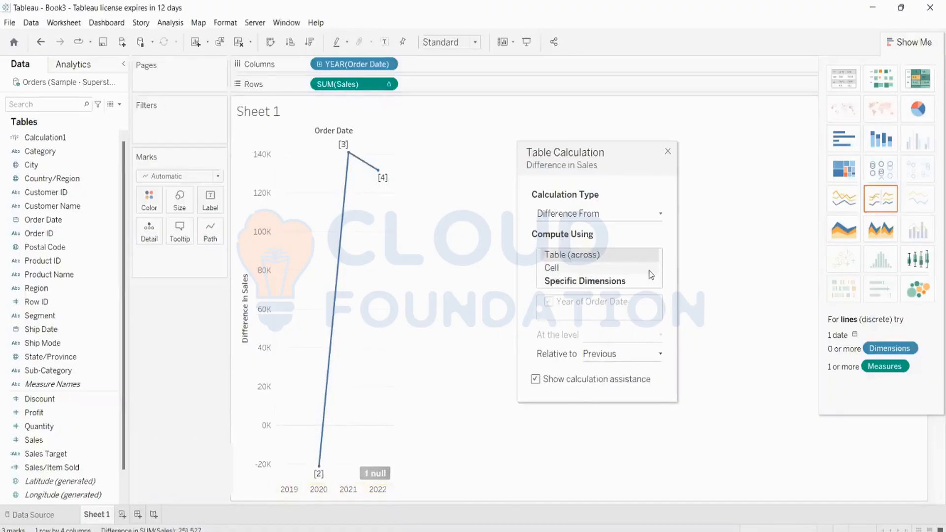
{"action": "left_click", "coordinate": [620, 213]}
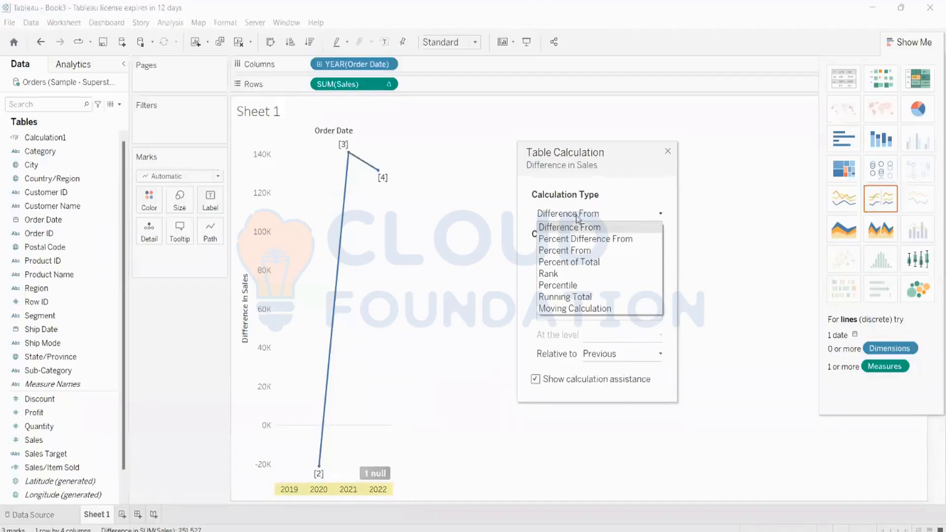
Make the calculation a Running Total of Average and show labels on each yearly point.
{"action": "left_click", "coordinate": [587, 297]}
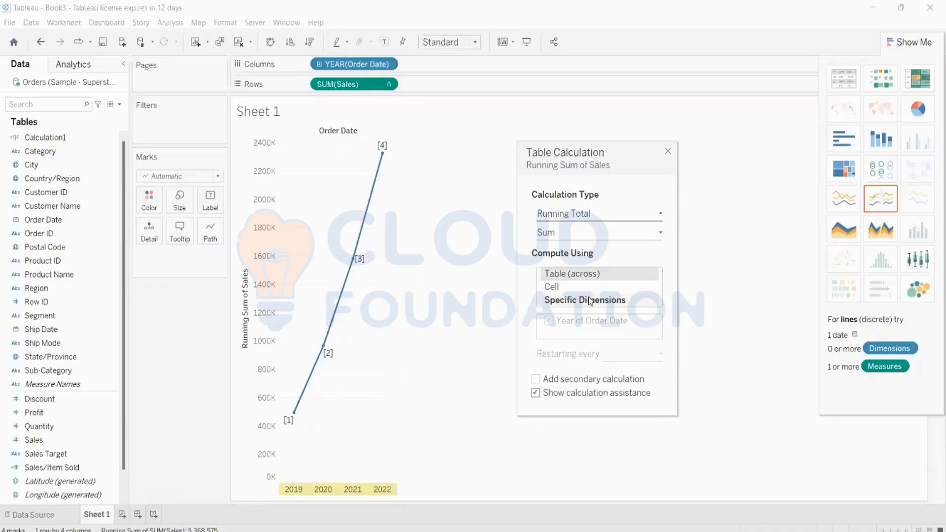
{"action": "left_click", "coordinate": [573, 232]}
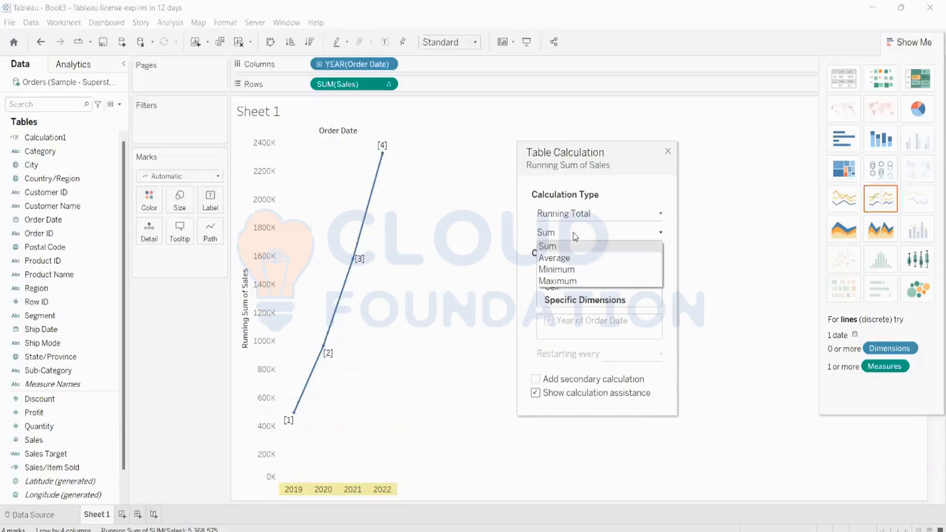
{"action": "left_click", "coordinate": [563, 257]}
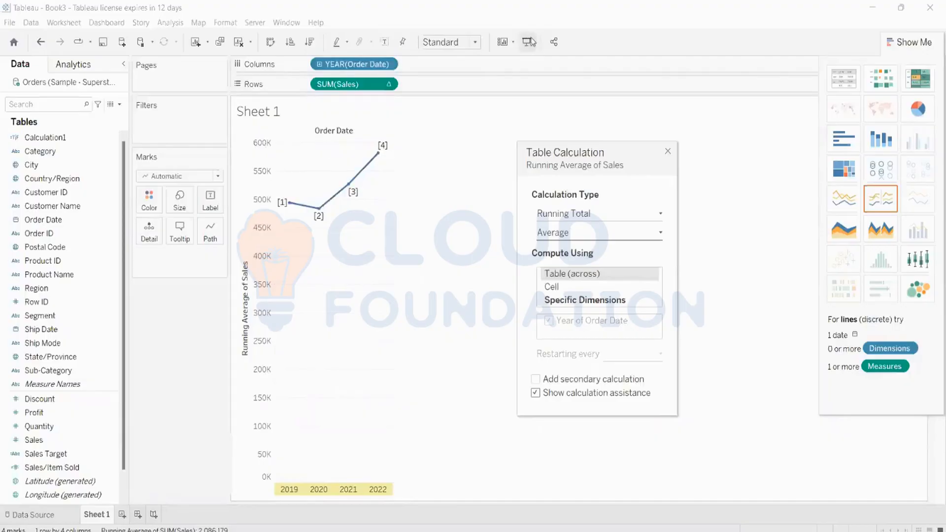
{"action": "left_click", "coordinate": [384, 42]}
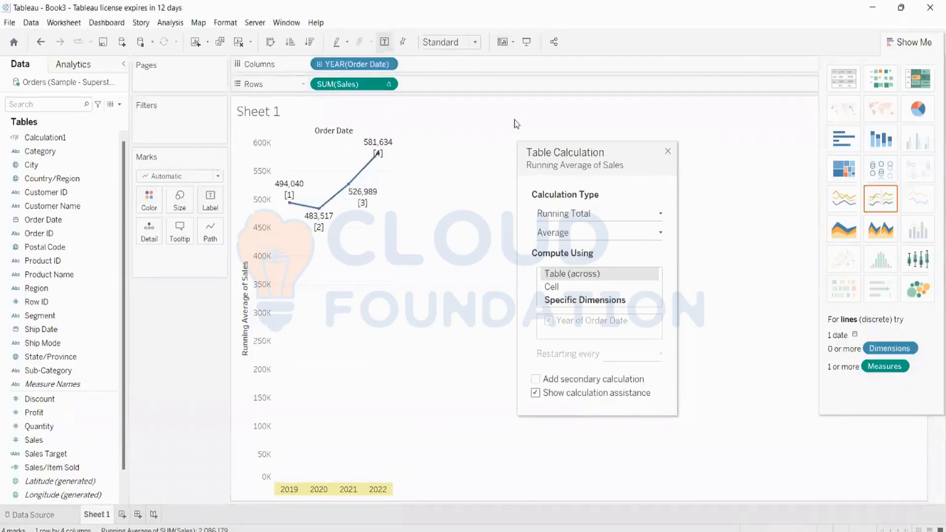
Set the Calculation Type back to Difference From in the Table Calculation dialog.
{"action": "mouse_move", "coordinate": [319, 209]}
{"action": "mouse_move", "coordinate": [393, 143]}
{"action": "left_click", "coordinate": [613, 216]}
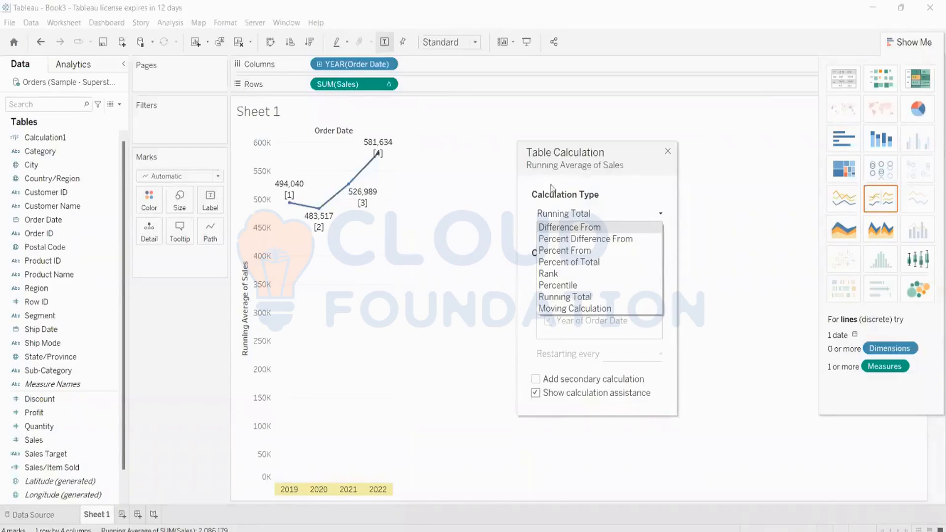
{"action": "left_click", "coordinate": [551, 227]}
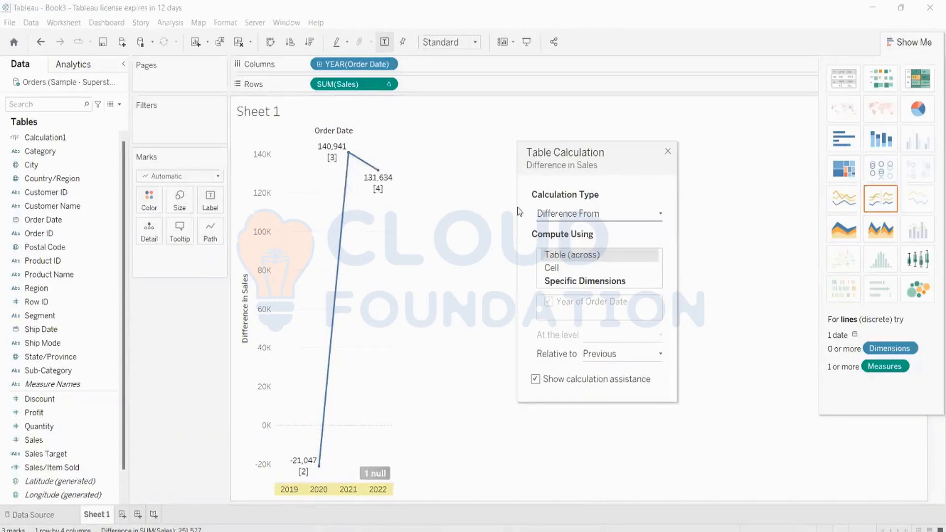
{"action": "mouse_move", "coordinate": [388, 188]}
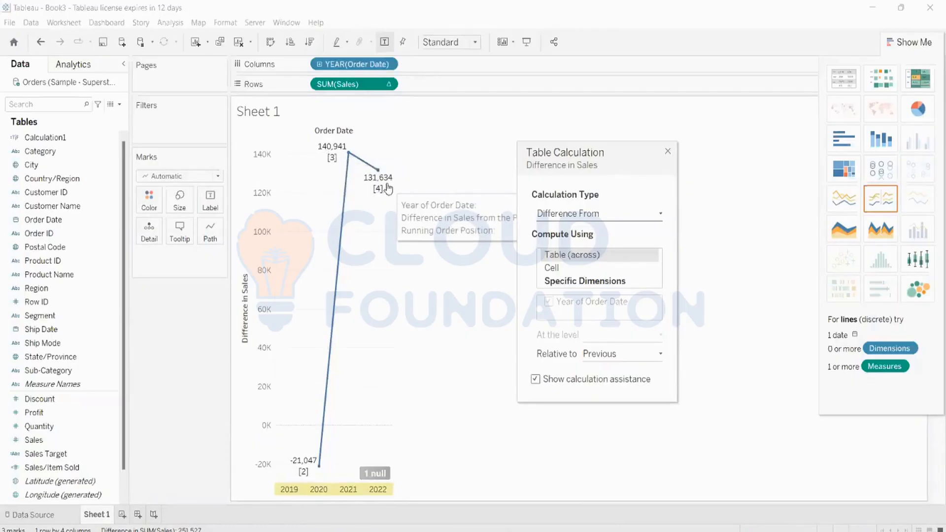
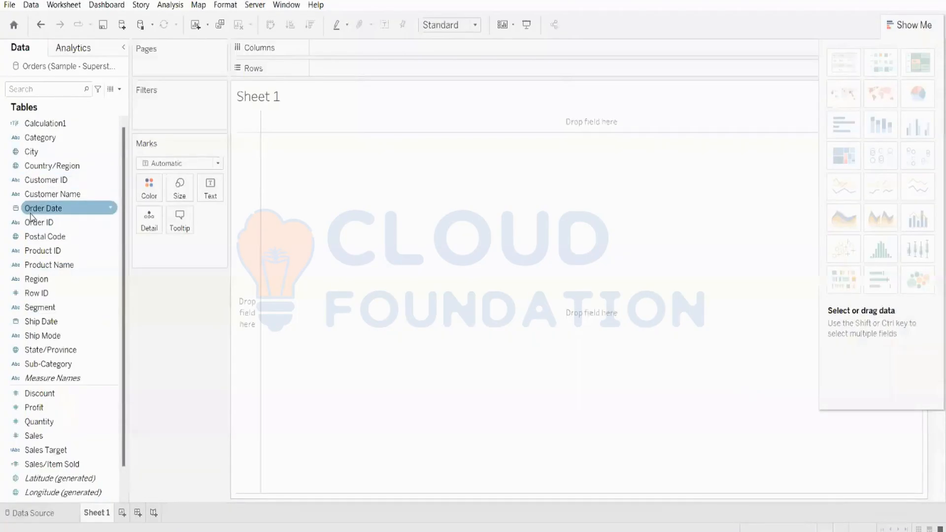
Place YEAR(Order Date) on Columns to show year headers 2019 through 2022.
{"action": "left_click_drag", "start_coordinate": [30, 216], "coordinate": [334, 56]}
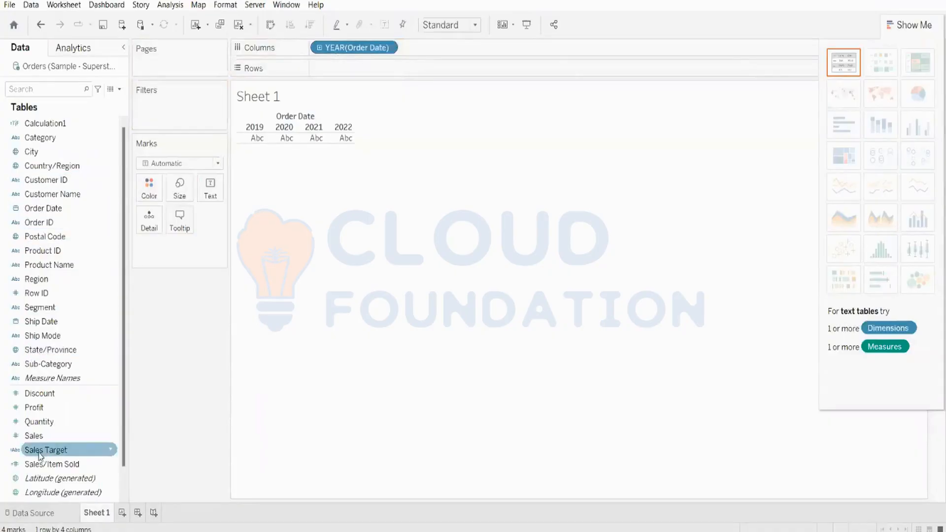
Plot SUM(Sales) on Rows and drill the years down to quarterly sales lines.
{"action": "left_click_drag", "start_coordinate": [33, 436], "coordinate": [364, 65]}
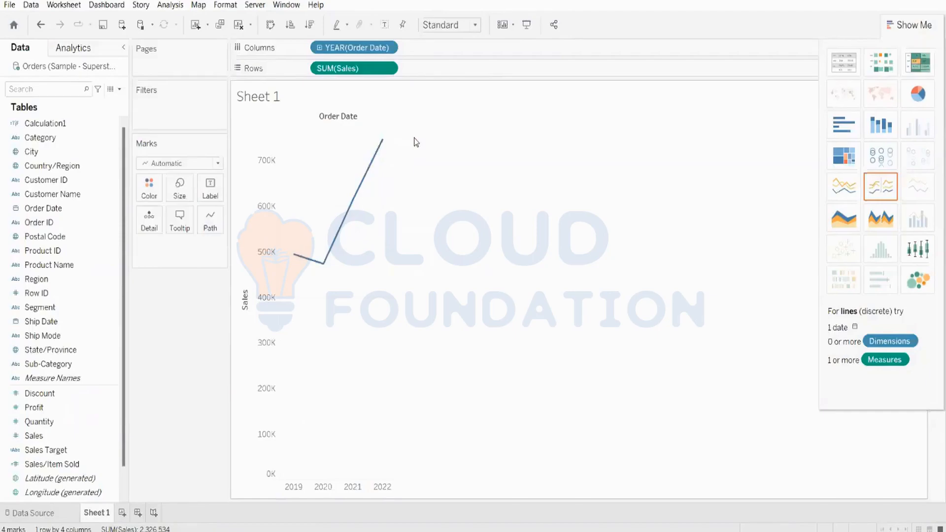
{"action": "left_click", "coordinate": [320, 50]}
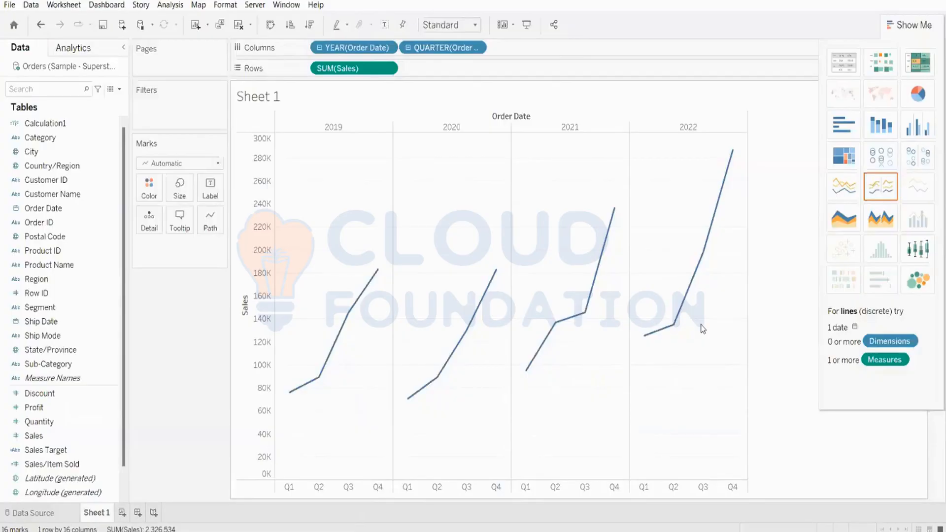
{"action": "left_click", "coordinate": [65, 437]}
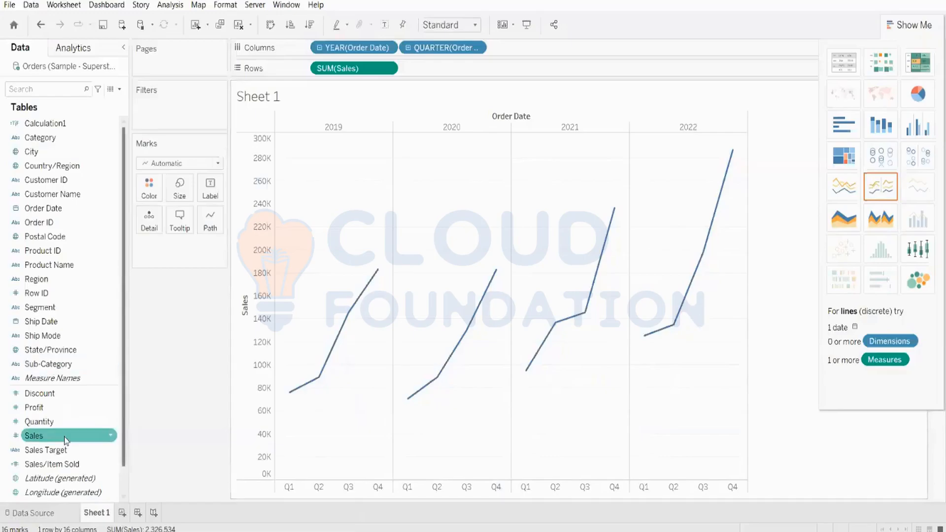
Make a second Sales row a Percent Difference calculation and move the plain Sales pill to Color.
{"action": "left_click_drag", "start_coordinate": [66, 443], "coordinate": [562, 75]}
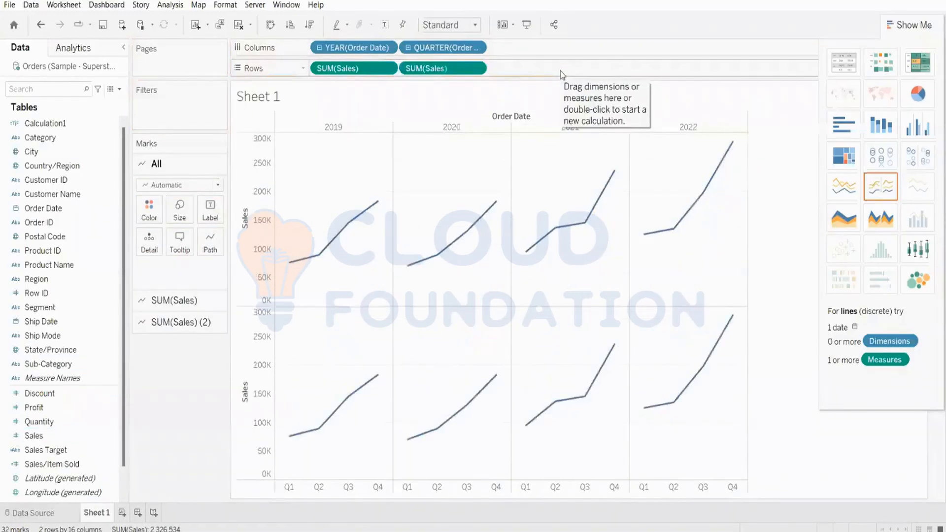
{"action": "right_click", "coordinate": [428, 71]}
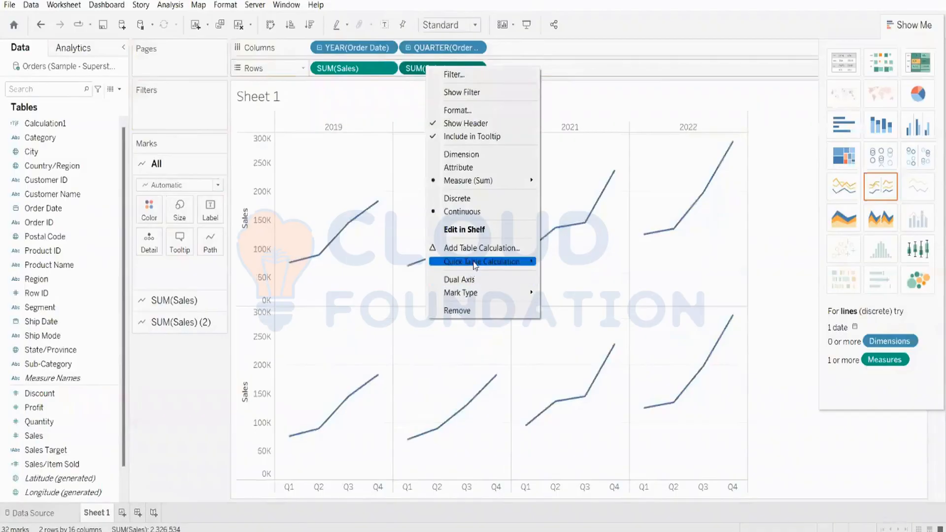
{"action": "mouse_move", "coordinate": [474, 265]}
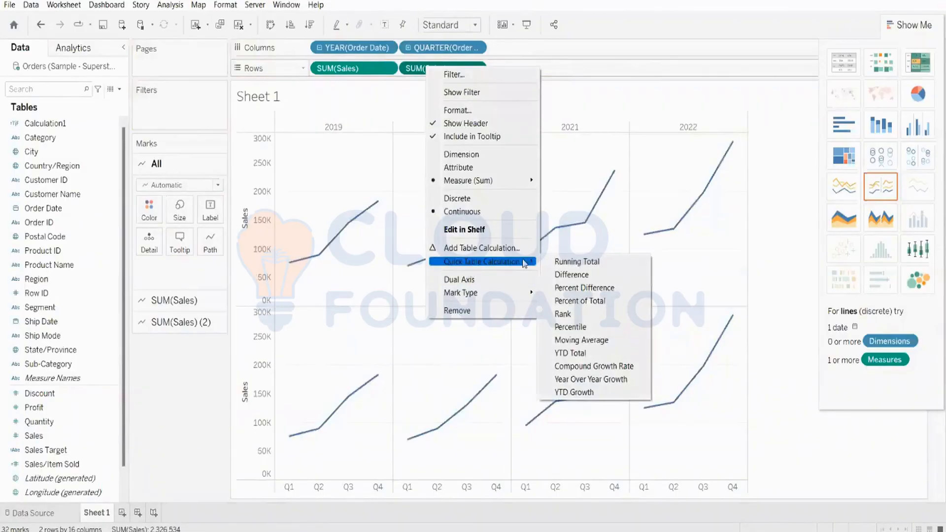
{"action": "left_click", "coordinate": [585, 288]}
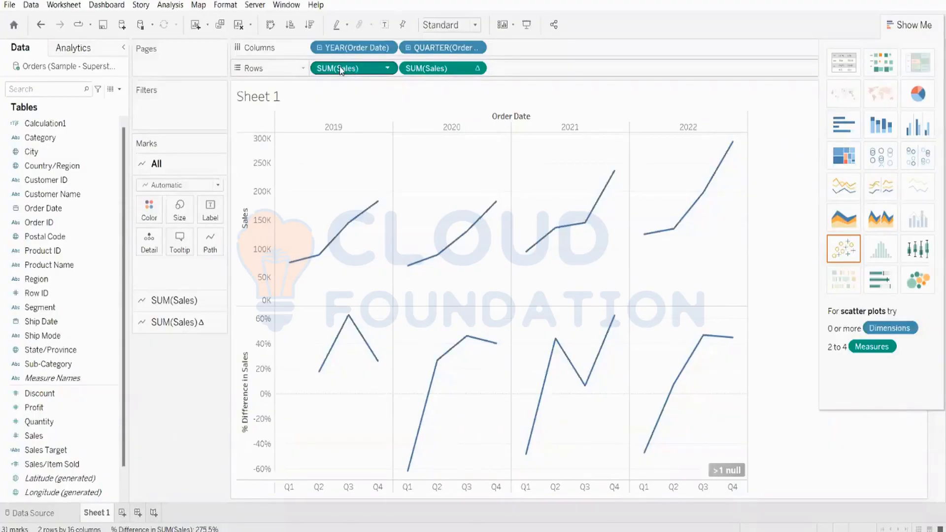
{"action": "left_click_drag", "start_coordinate": [340, 69], "coordinate": [150, 217]}
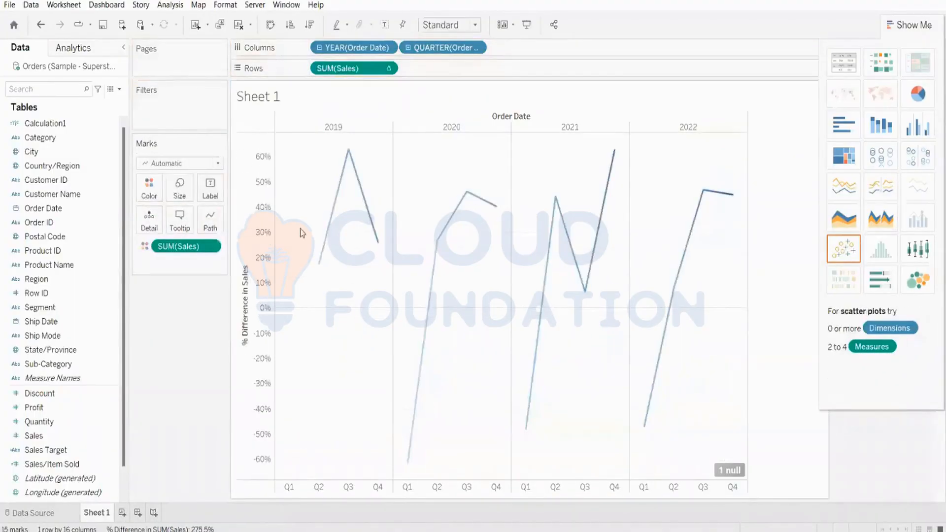
Colour the % Difference lines by SUM(Sales) with the Red sequential palette.
{"action": "left_click", "coordinate": [144, 246]}
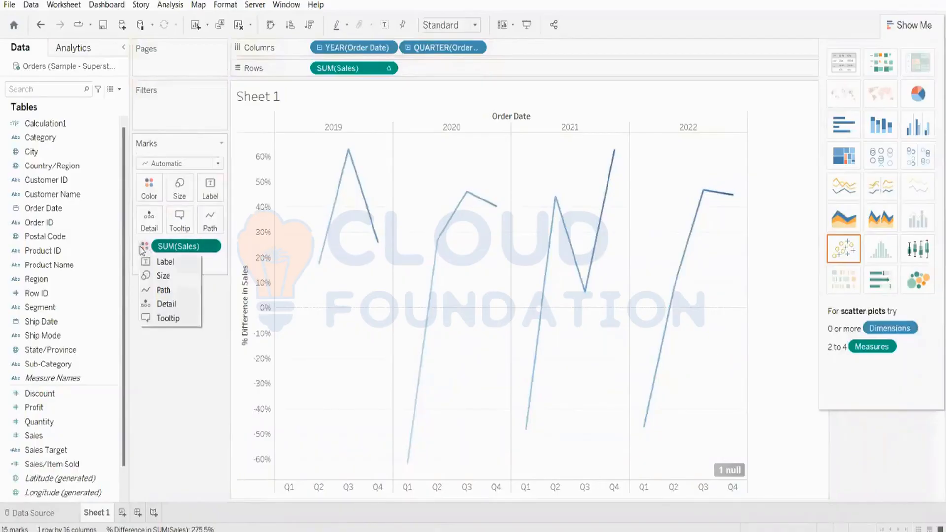
{"action": "left_click", "coordinate": [154, 189]}
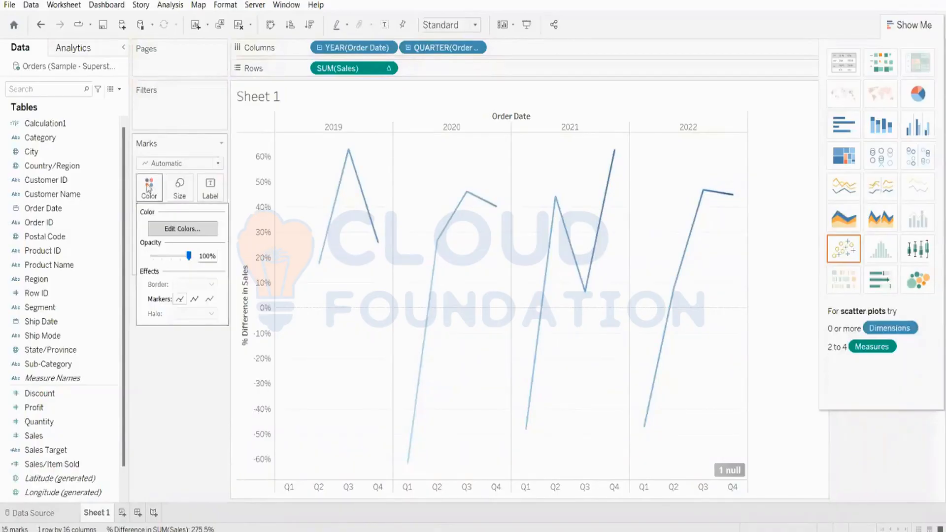
{"action": "left_click", "coordinate": [175, 228]}
{"action": "left_click", "coordinate": [483, 215]}
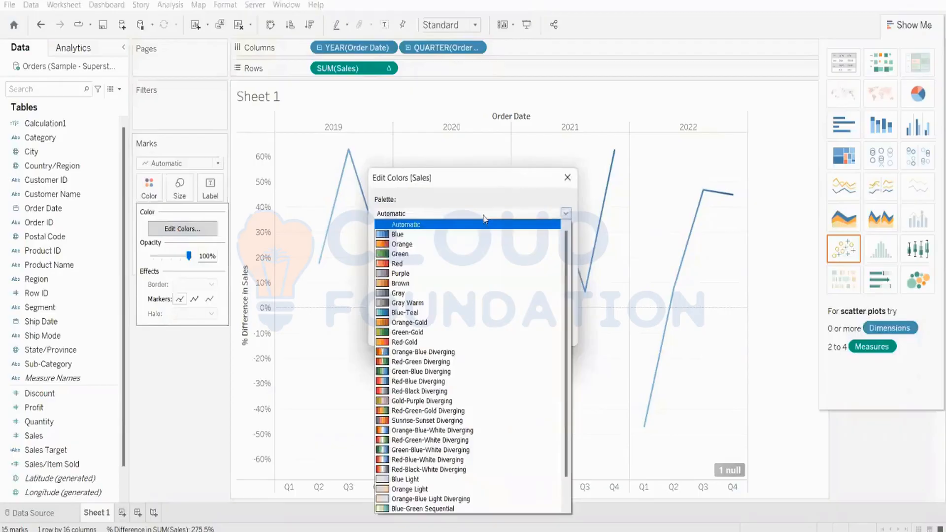
{"action": "left_click", "coordinate": [389, 264]}
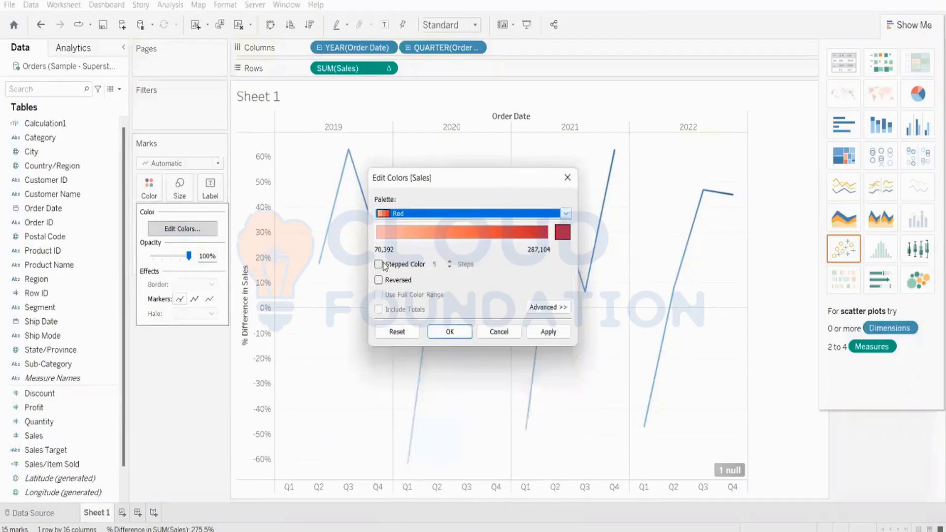
{"action": "left_click", "coordinate": [547, 332]}
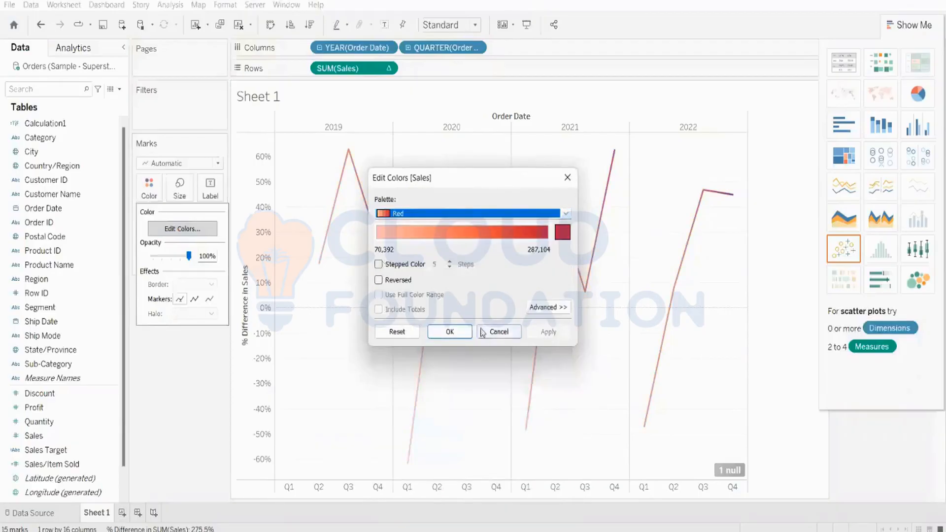
{"action": "left_click", "coordinate": [453, 331]}
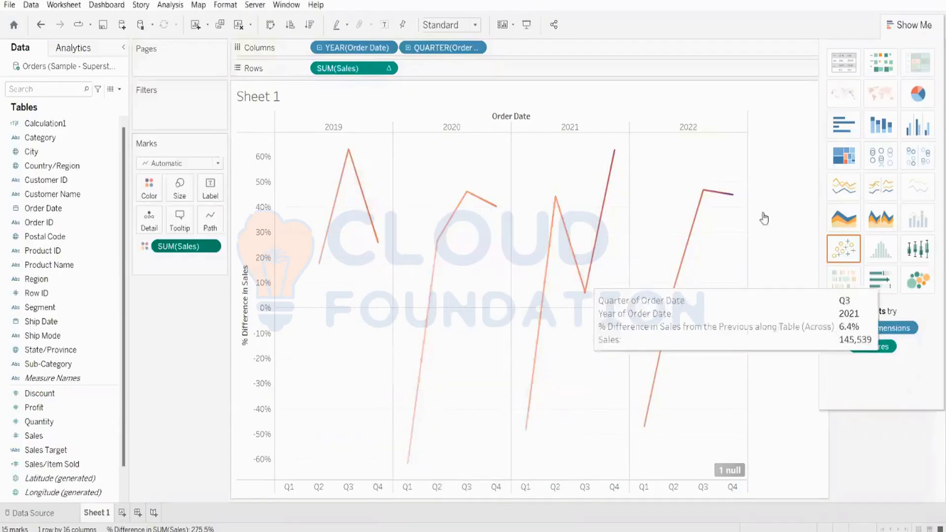
Hide Show Me and label every quarterly point with its % difference value.
{"action": "left_click", "coordinate": [904, 26]}
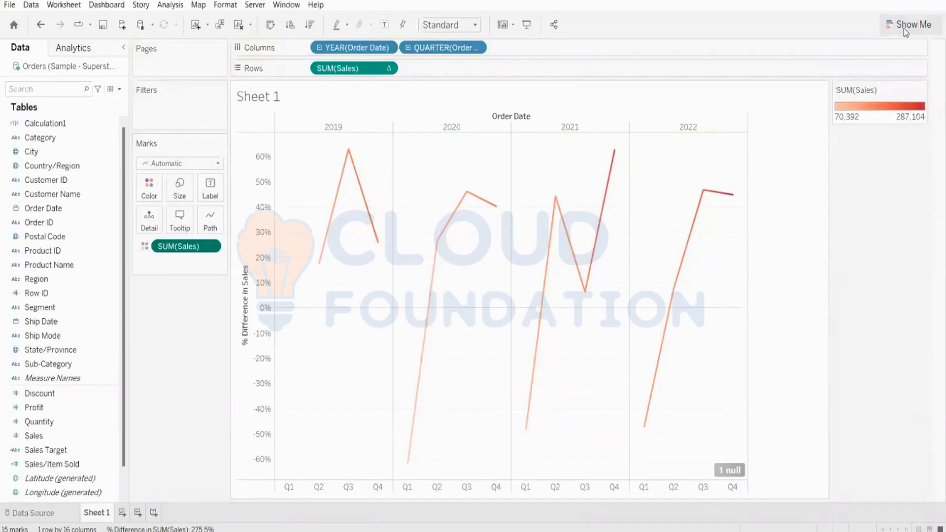
{"action": "left_click", "coordinate": [385, 26]}
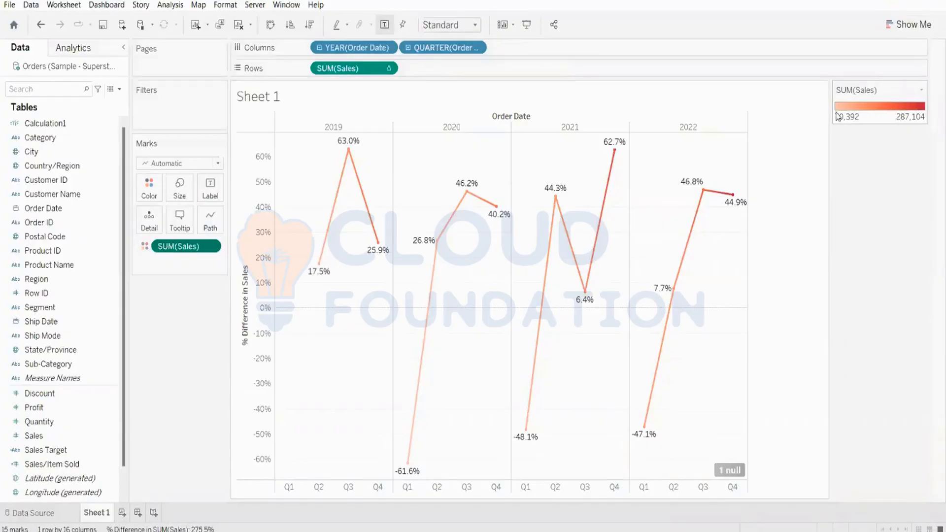
{"action": "mouse_move", "coordinate": [526, 429]}
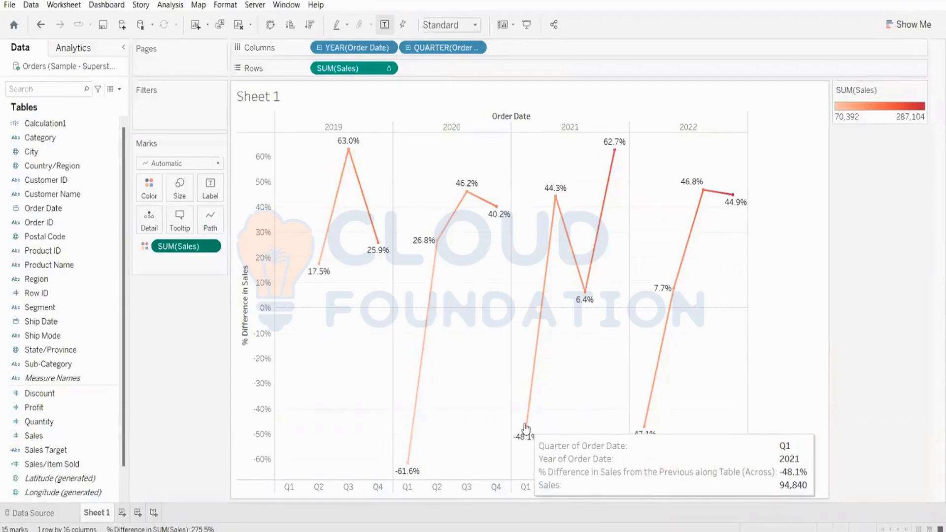
{"action": "mouse_move", "coordinate": [616, 153]}
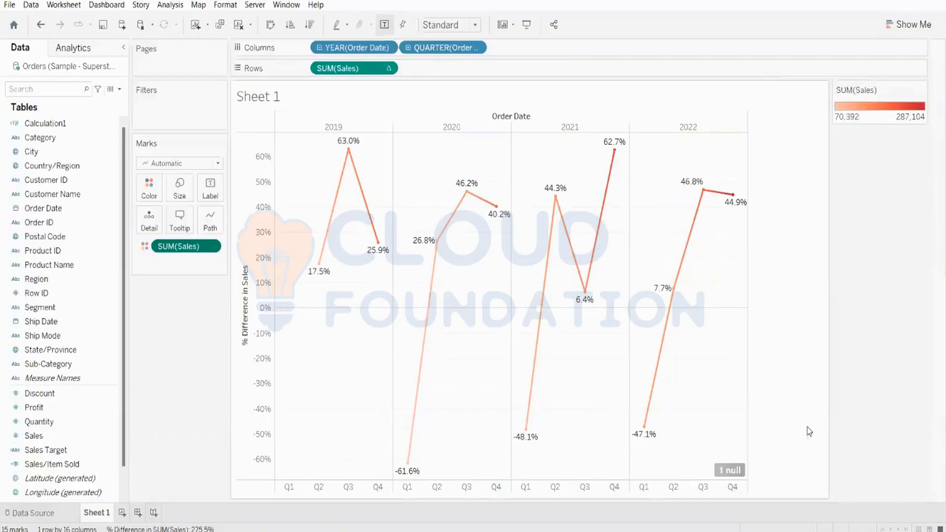
{"action": "mouse_move", "coordinate": [417, 411]}
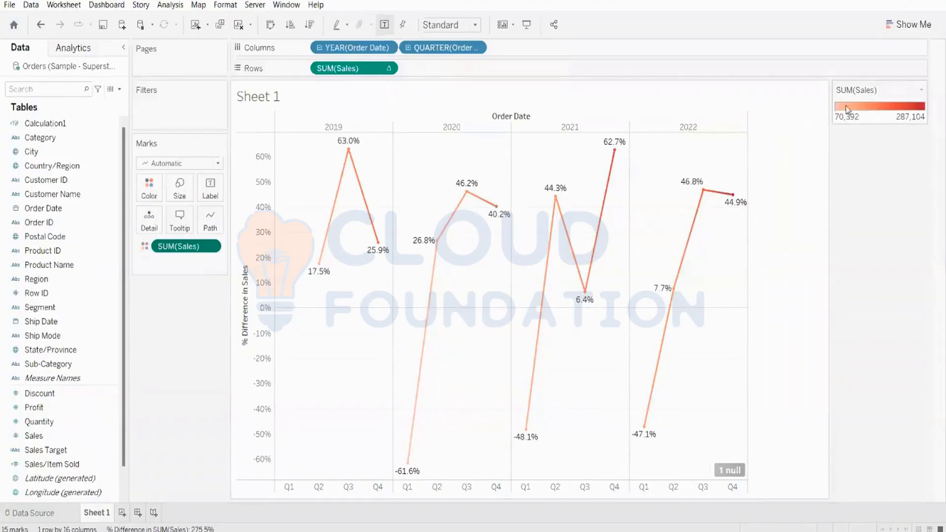
{"action": "mouse_move", "coordinate": [730, 199]}
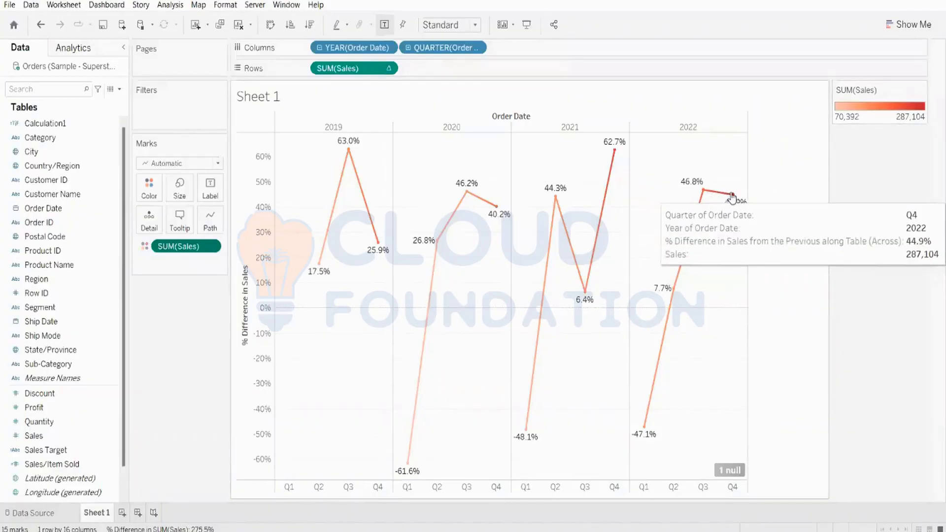
{"action": "mouse_move", "coordinate": [479, 188]}
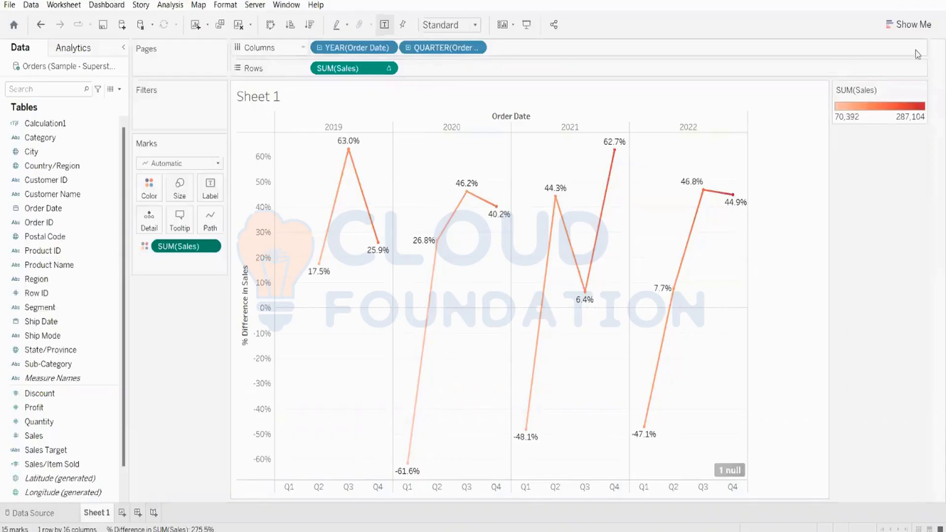
Clear the % Difference in Sales chart and all its fields from Sheet 1.
{"action": "left_click", "coordinate": [239, 25]}
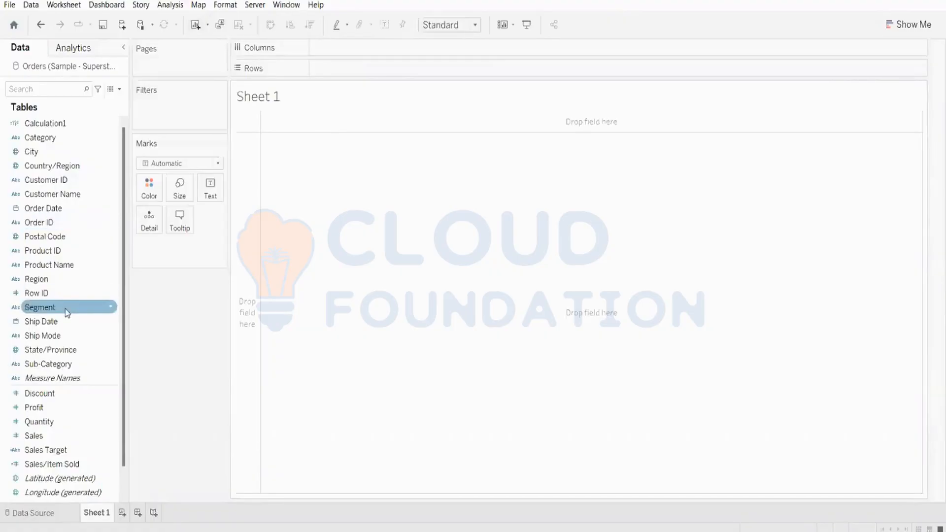
{"action": "left_click_drag", "start_coordinate": [67, 313], "coordinate": [413, 50]}
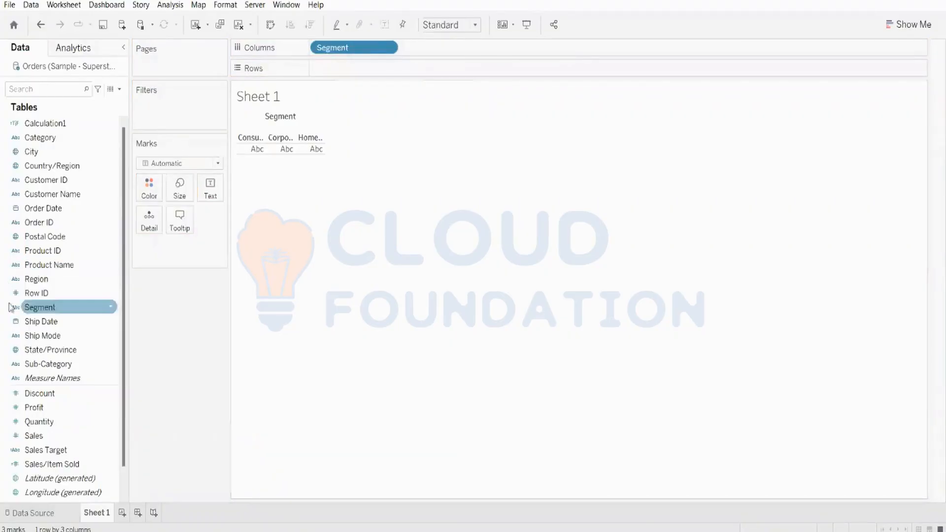
{"action": "left_click_drag", "start_coordinate": [63, 281], "coordinate": [500, 53]}
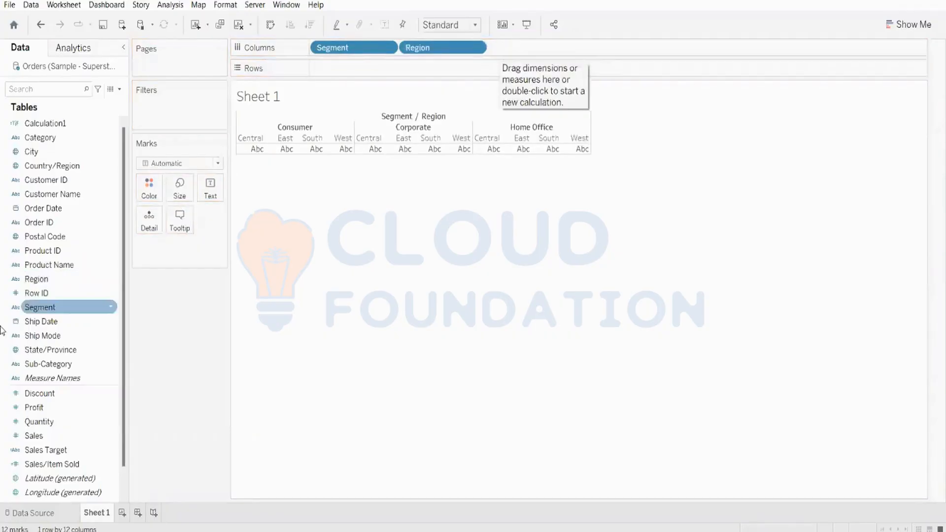
{"action": "left_click_drag", "start_coordinate": [34, 394], "coordinate": [3, 230]}
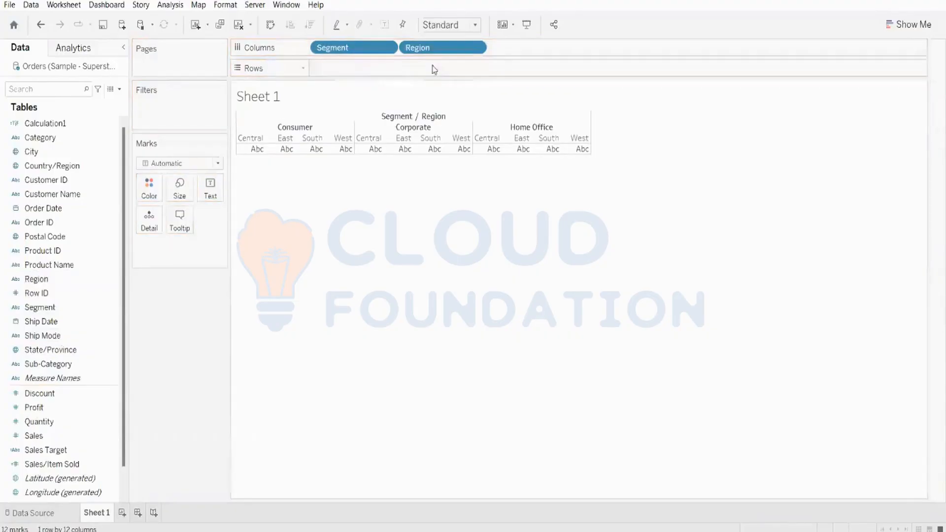
{"action": "left_click_drag", "start_coordinate": [426, 51], "coordinate": [74, 143]}
{"action": "left_click_drag", "start_coordinate": [348, 48], "coordinate": [20, 153]}
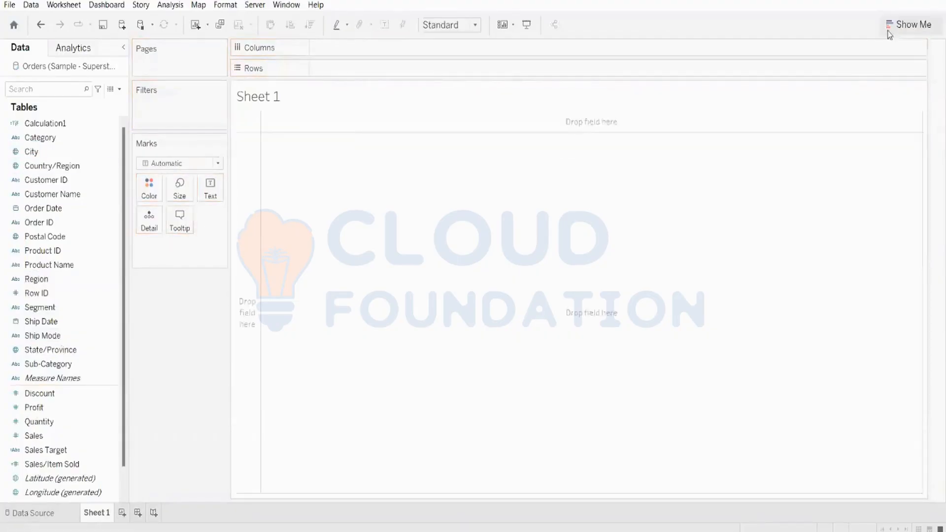
Put Segment then Region on Columns, splitting Consumer, Corporate and Home Office by four regions.
{"action": "left_click", "coordinate": [912, 25]}
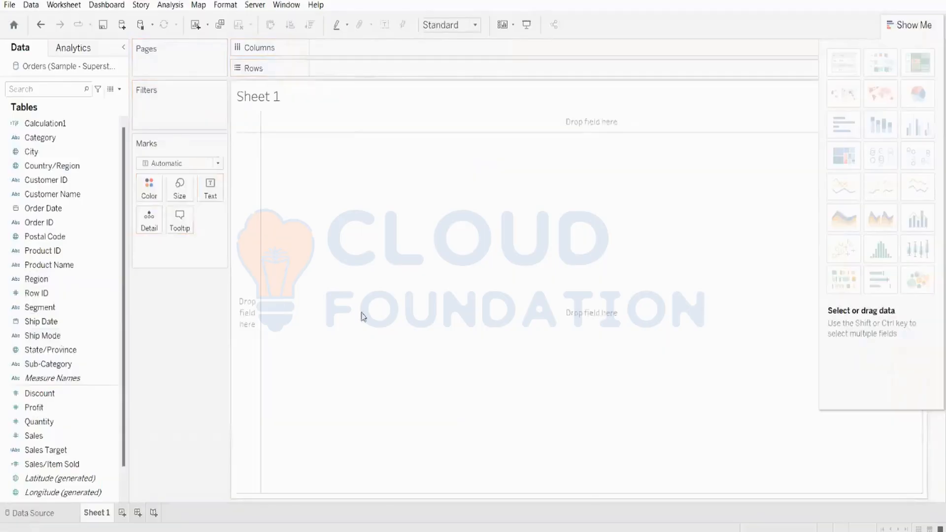
{"action": "left_click", "coordinate": [29, 407]}
{"action": "left_click", "coordinate": [47, 308]}
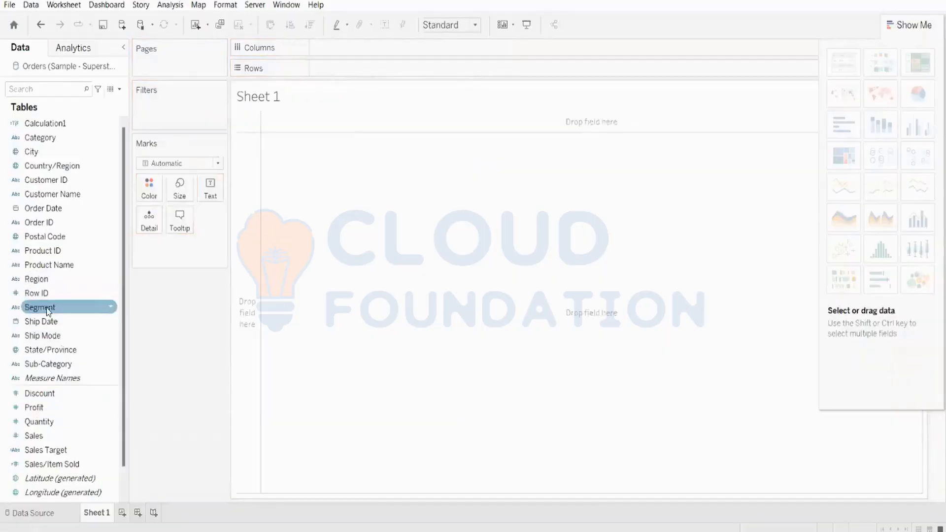
{"action": "left_click_drag", "start_coordinate": [48, 311], "coordinate": [340, 49]}
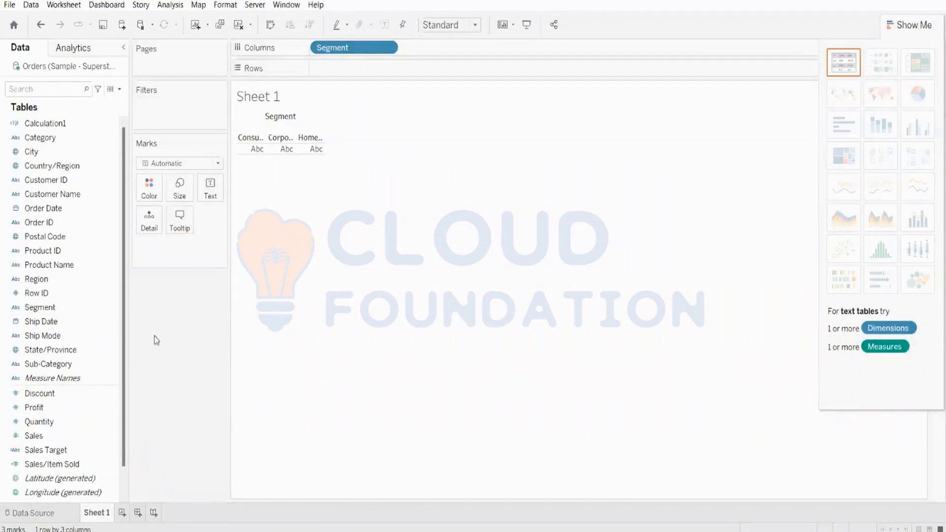
{"action": "left_click", "coordinate": [49, 283]}
{"action": "left_click_drag", "start_coordinate": [49, 283], "coordinate": [519, 46]}
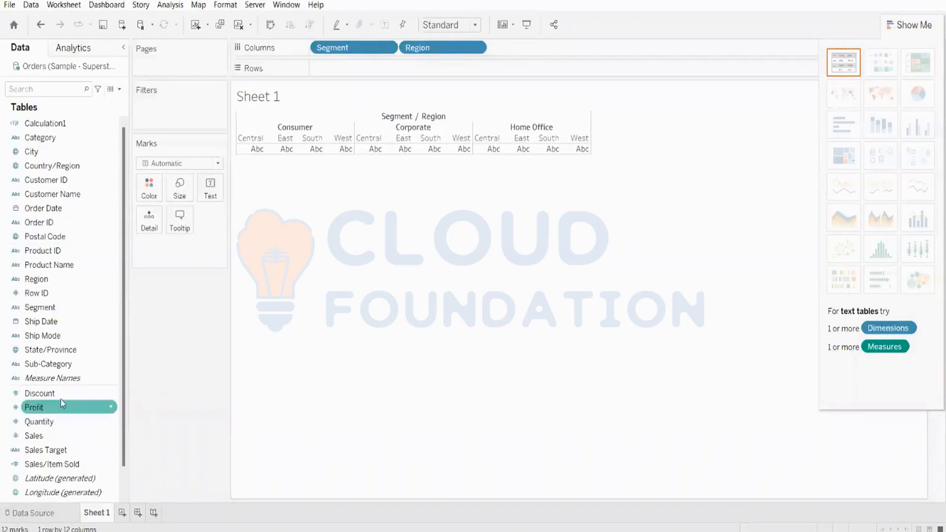
Add SUM(Discount) to Rows, drawing twelve bars with Consumer Central highest at about 310.
{"action": "left_click_drag", "start_coordinate": [45, 393], "coordinate": [347, 69]}
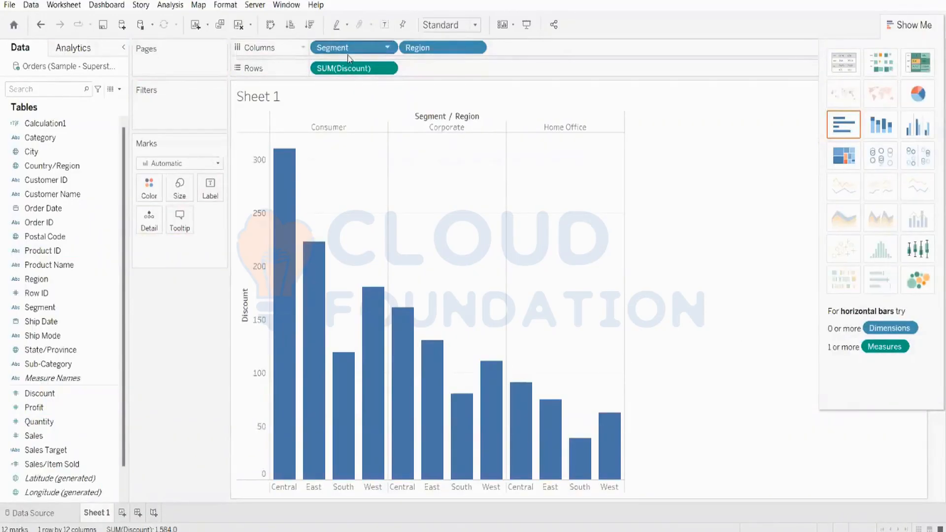
{"action": "left_click_drag", "start_coordinate": [344, 70], "coordinate": [317, 13]}
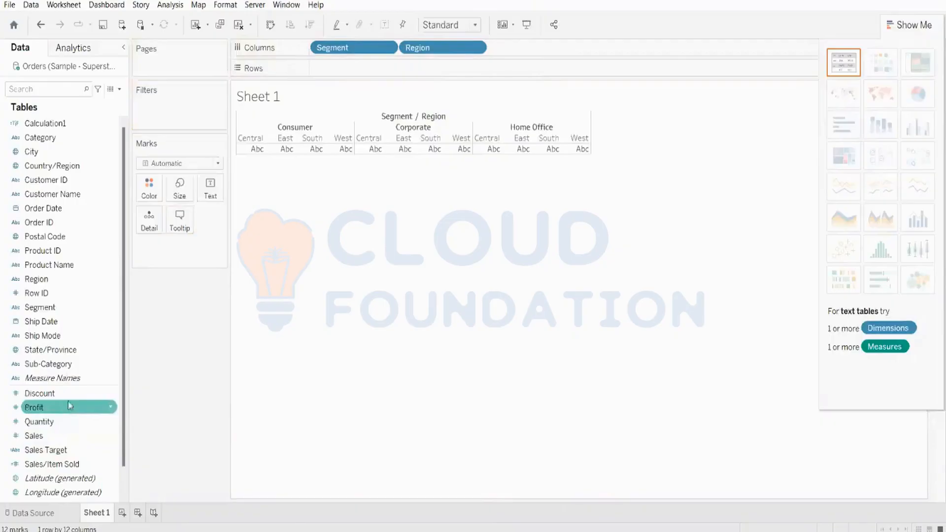
{"action": "left_click_drag", "start_coordinate": [68, 400], "coordinate": [490, 75]}
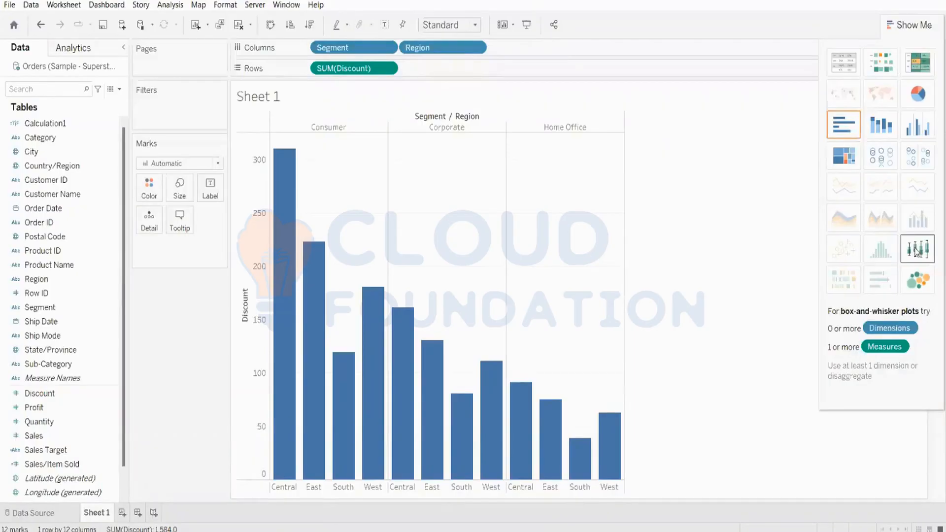
{"action": "left_click_drag", "start_coordinate": [434, 48], "coordinate": [438, 143]}
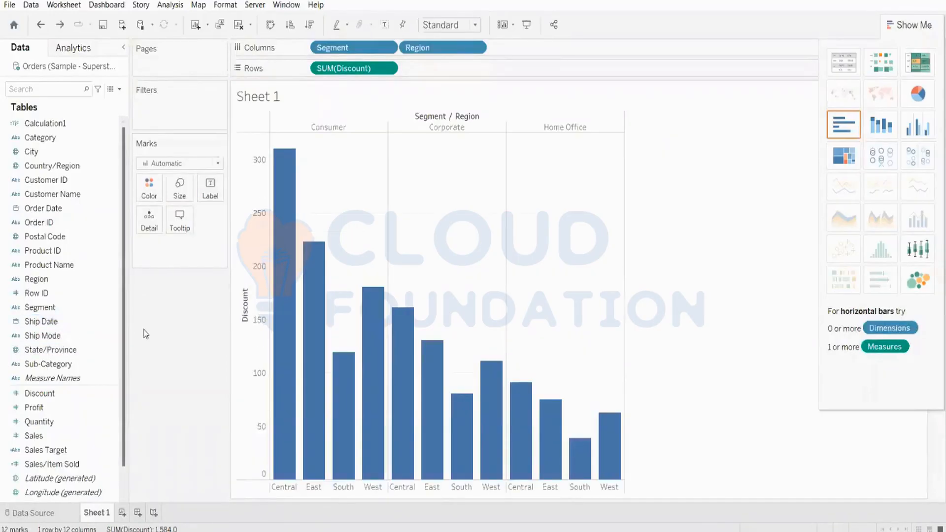
{"action": "mouse_move", "coordinate": [273, 240]}
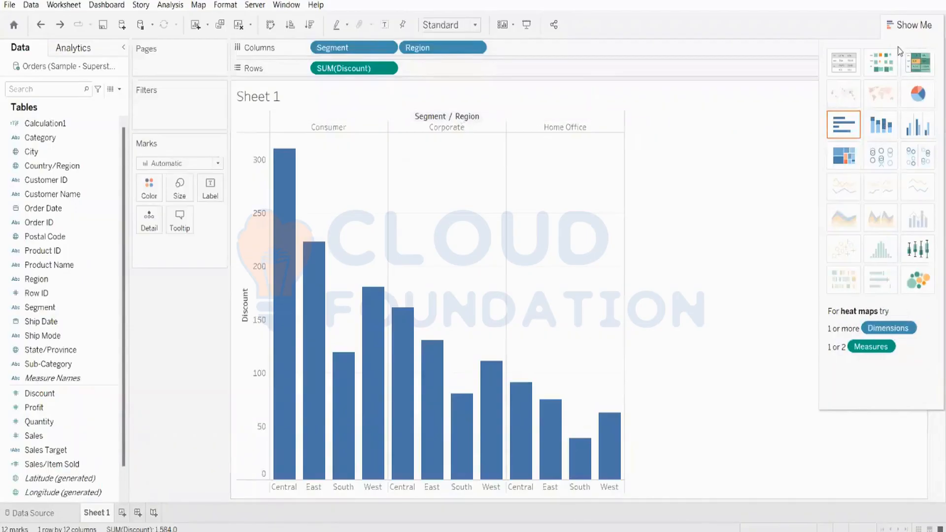
Turn the Discount bars into box-and-whisker plots per Segment, with Region values as circles.
{"action": "left_click", "coordinate": [916, 250]}
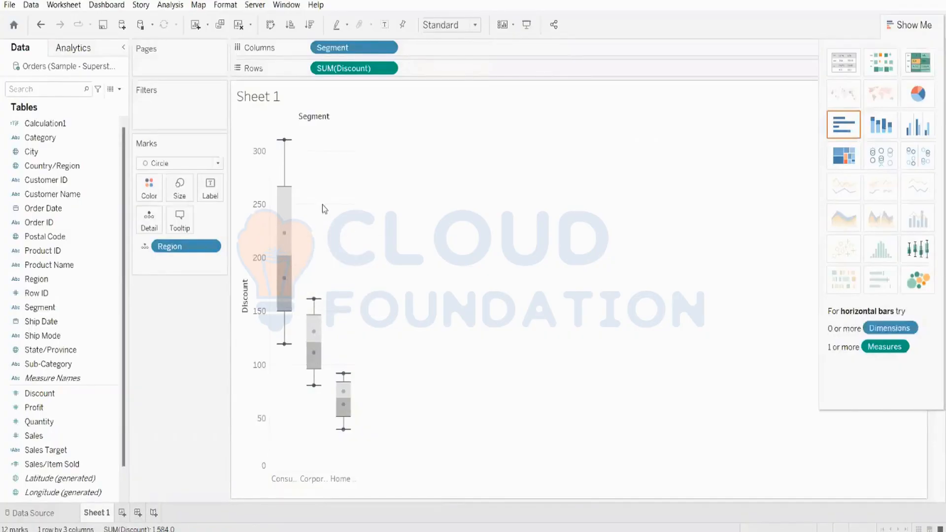
{"action": "mouse_move", "coordinate": [283, 219]}
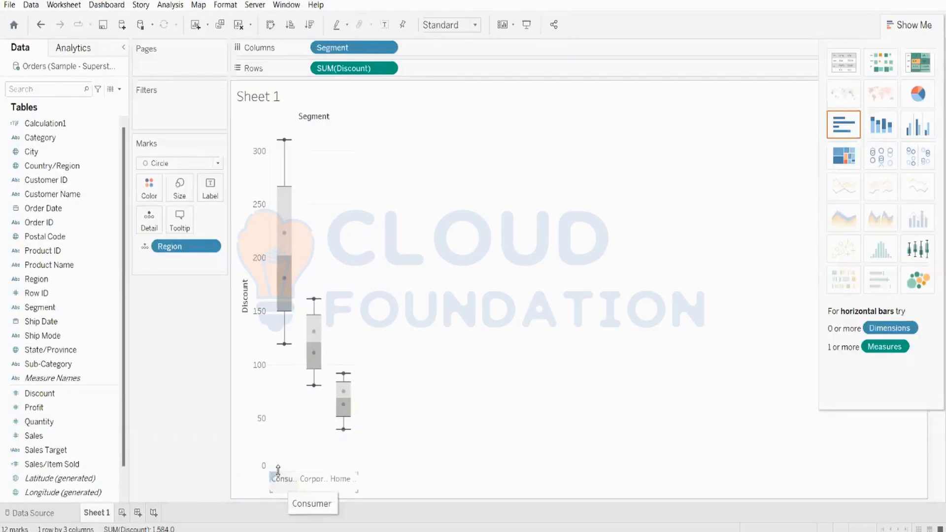
{"action": "mouse_move", "coordinate": [281, 240]}
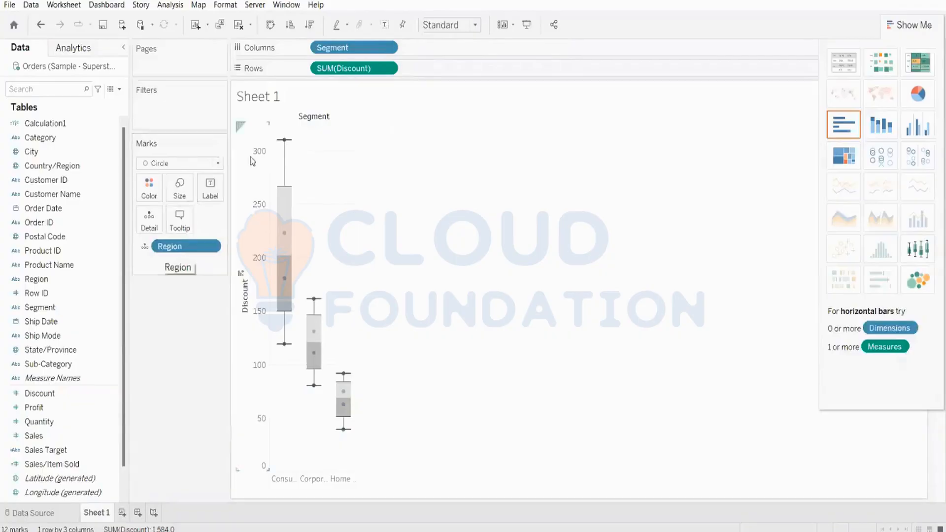
{"action": "mouse_move", "coordinate": [275, 196]}
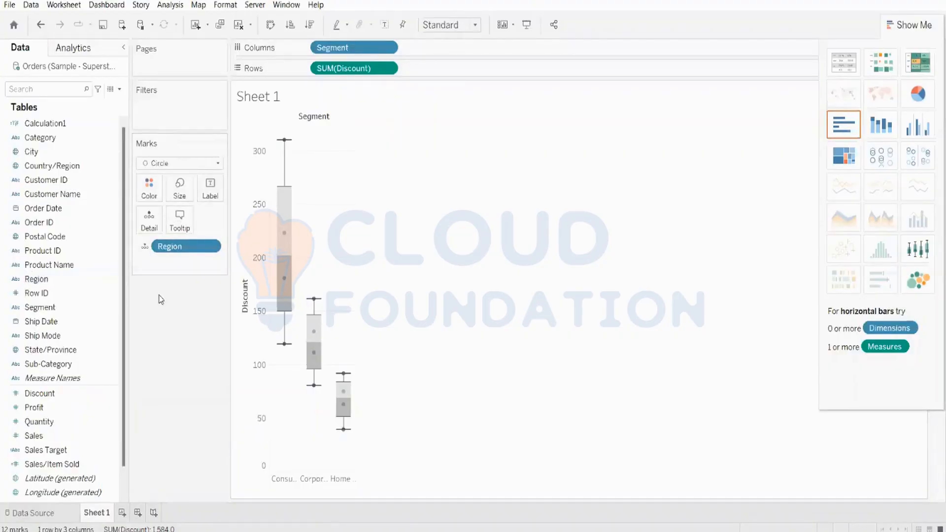
Move Region from the Marks card back to Columns after Segment, giving twelve Discount marks.
{"action": "left_click", "coordinate": [15, 294]}
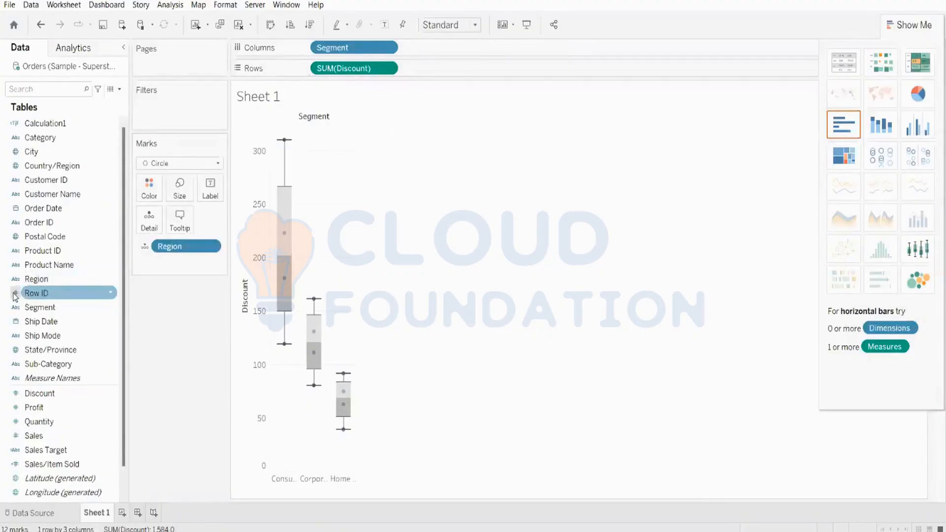
{"action": "left_click_drag", "start_coordinate": [173, 246], "coordinate": [493, 54]}
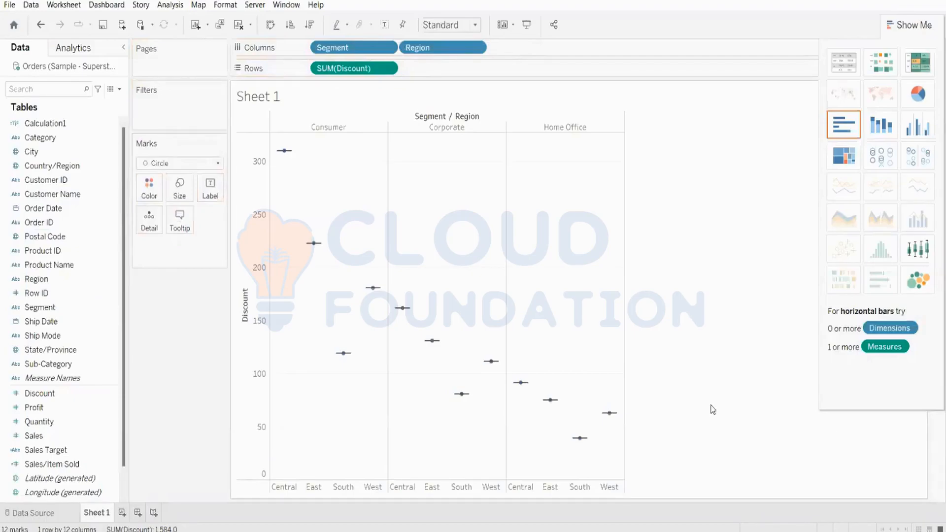
{"action": "mouse_move", "coordinate": [314, 245]}
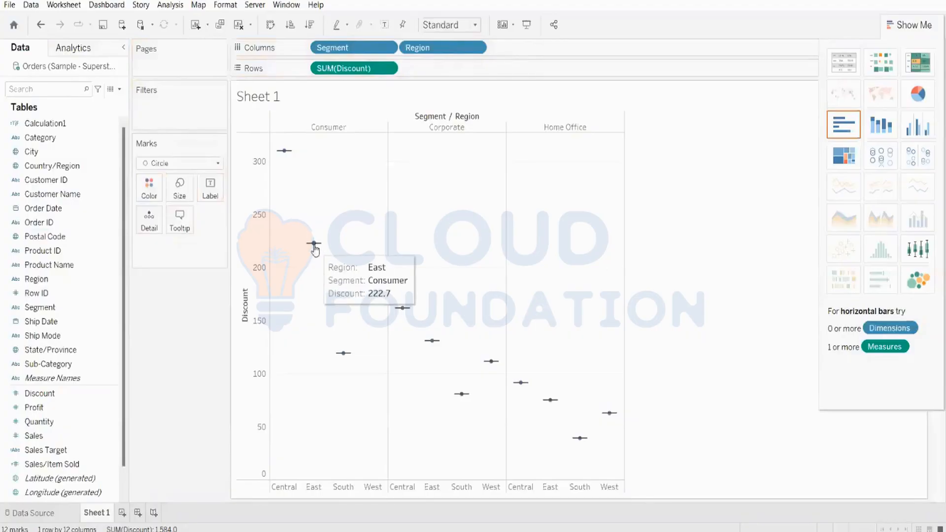